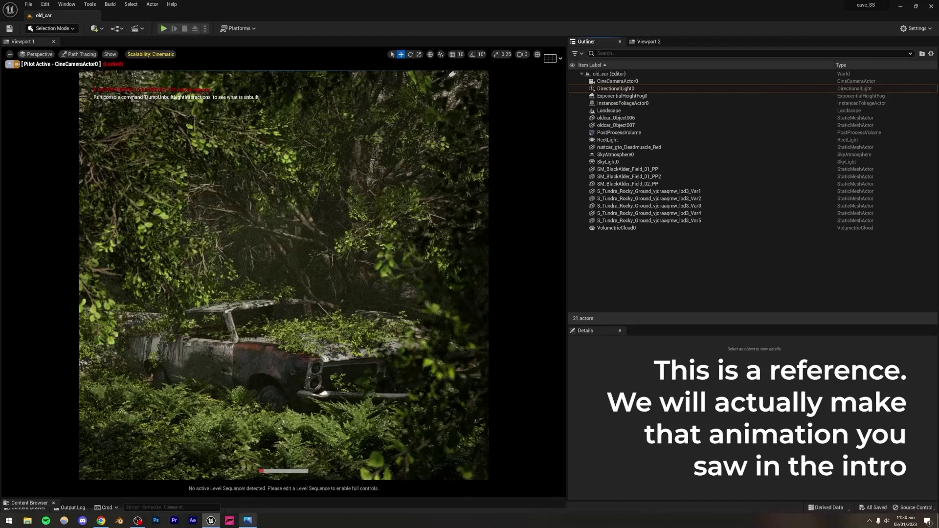
Step: Compare the reference renders of the overgrown old car, HighresScreenshot00040 to HighresScreenshot00042, in the image viewer, and return to Unreal Editor
left_click(247, 520)
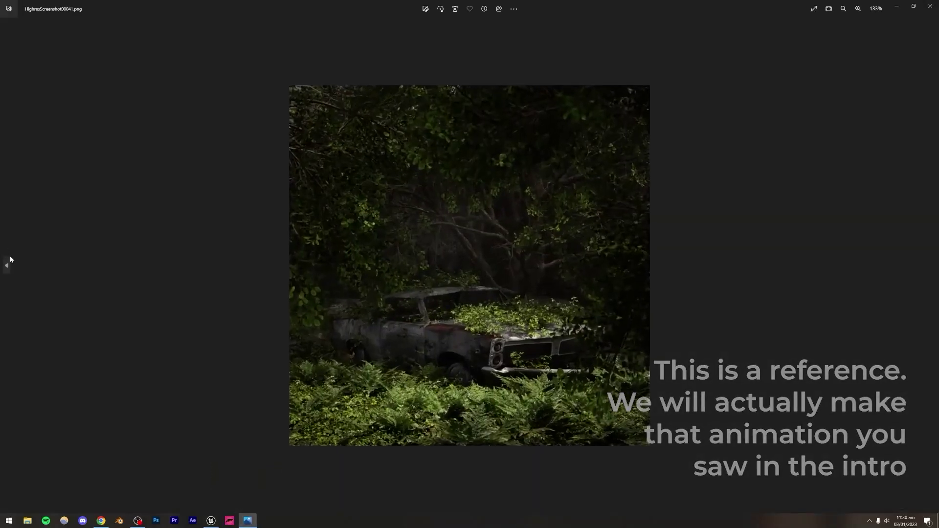
left_click(9, 260)
left_click(929, 280)
left_click(929, 271)
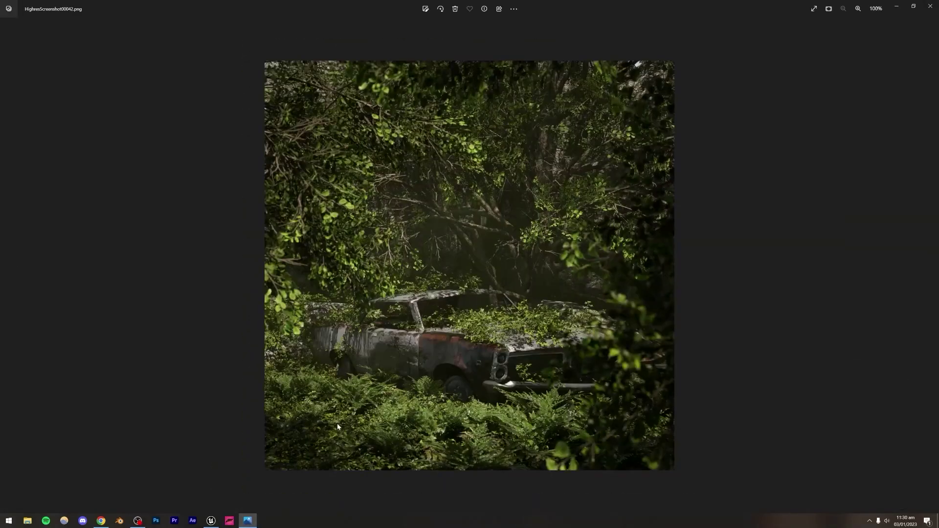
left_click(210, 521)
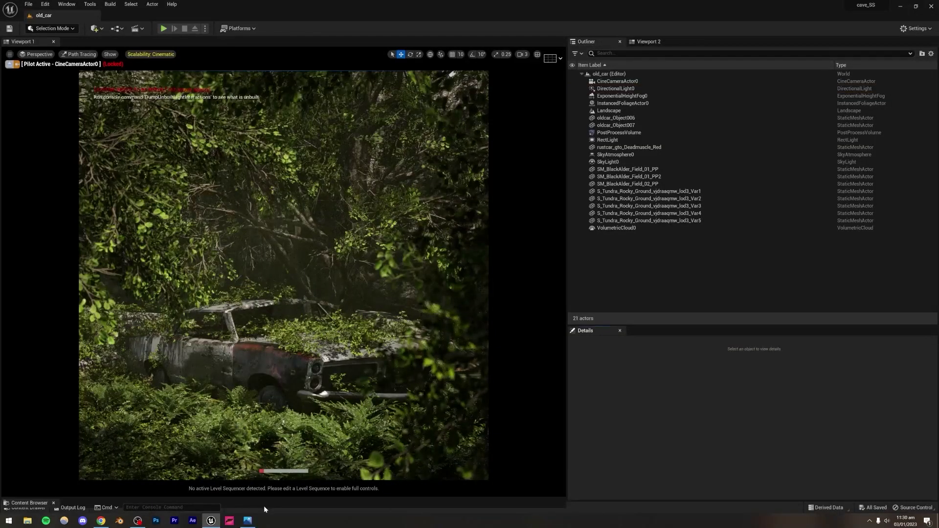
left_click(247, 520)
left_click(6, 267)
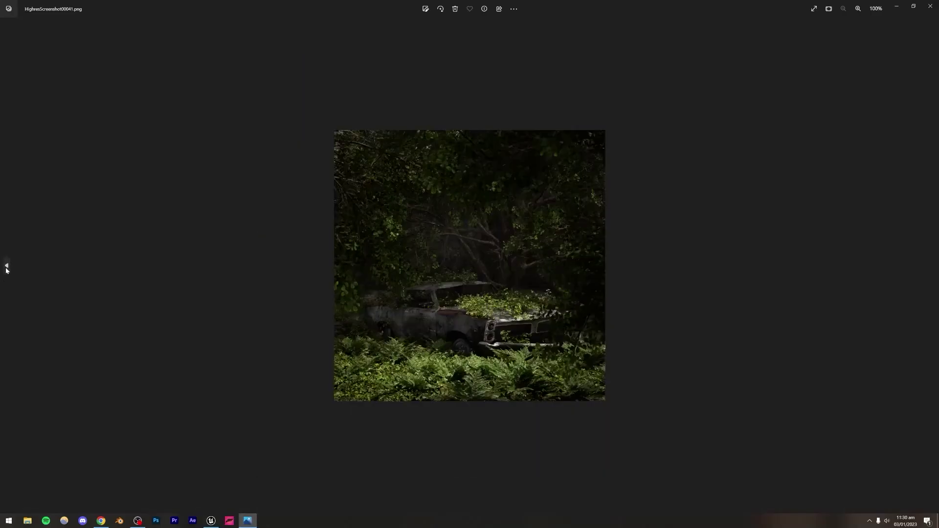
scroll(404, 257, "up", 3)
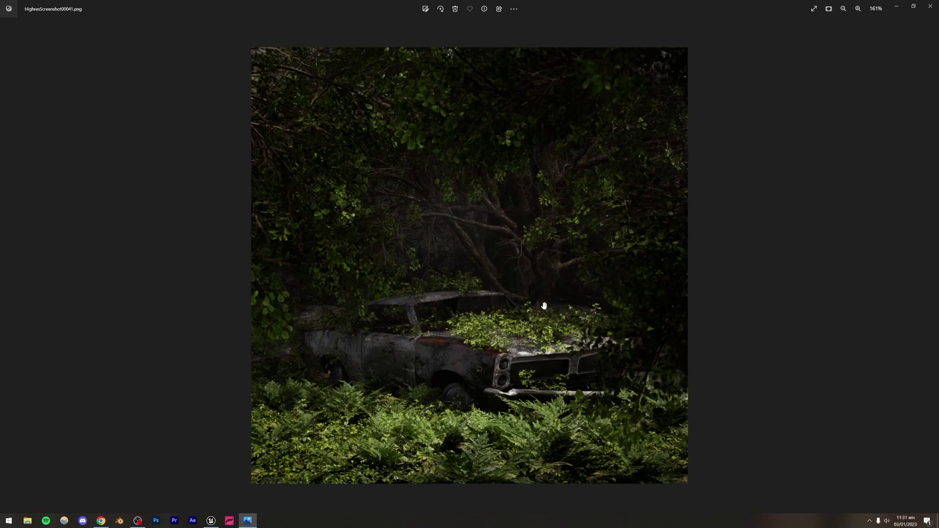
left_click(6, 266)
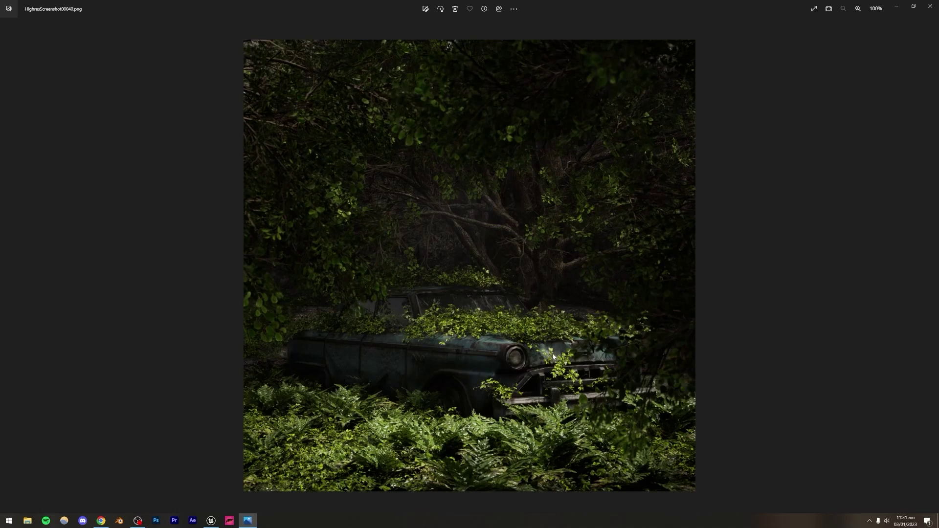
left_click(932, 267)
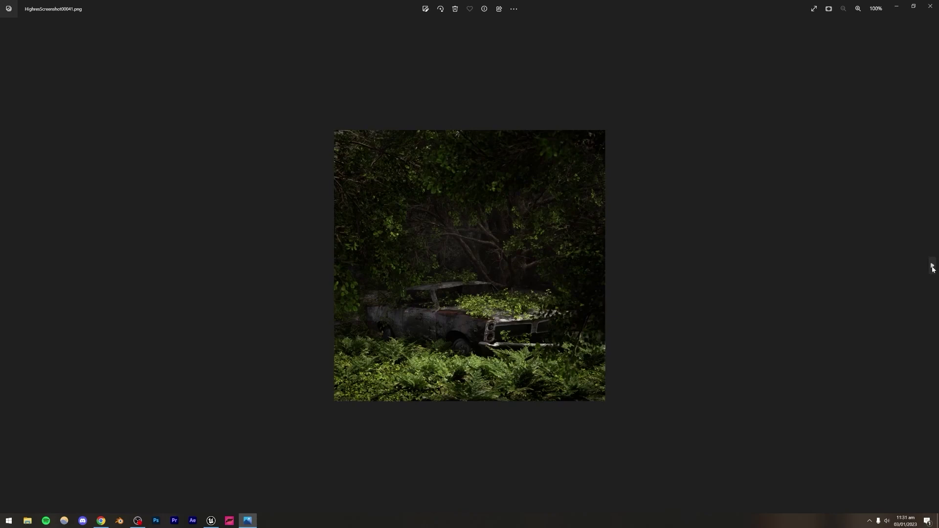
scroll(457, 331, "up", 3)
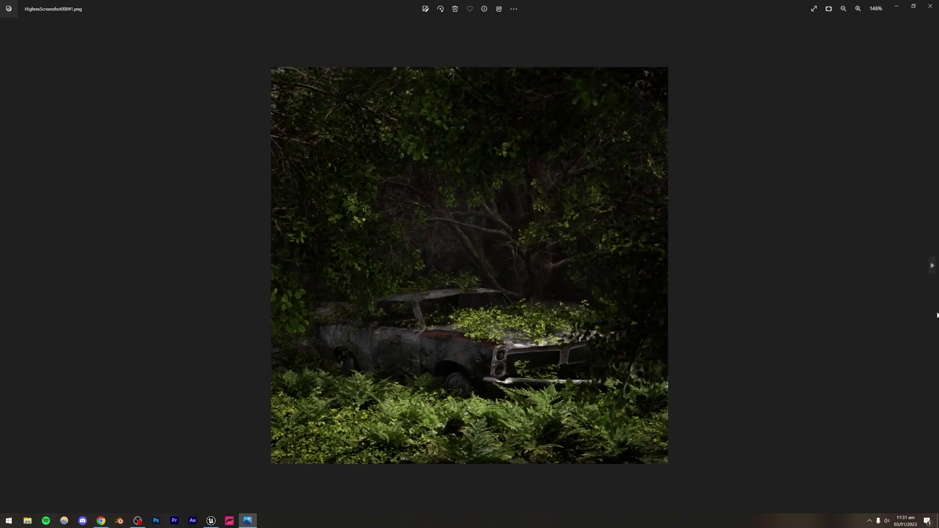
left_click(935, 267)
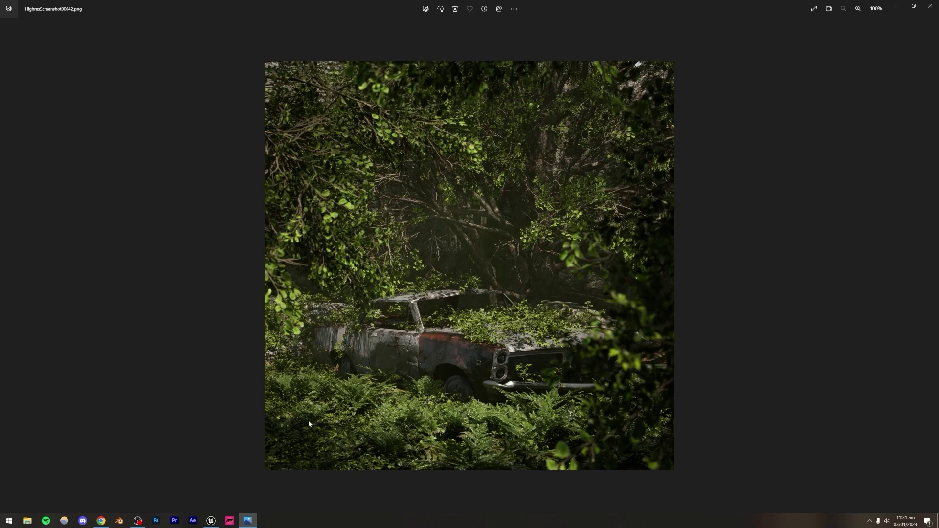
left_click(211, 520)
left_click(624, 269)
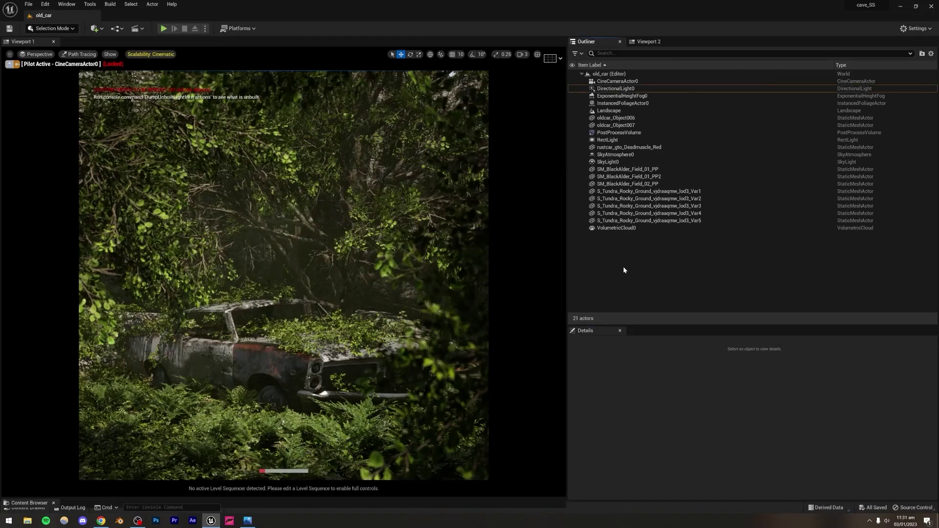
Step: Enlarge the Content Browser and create a new level from the Empty Level template
left_click_drag(193, 496, 213, 377)
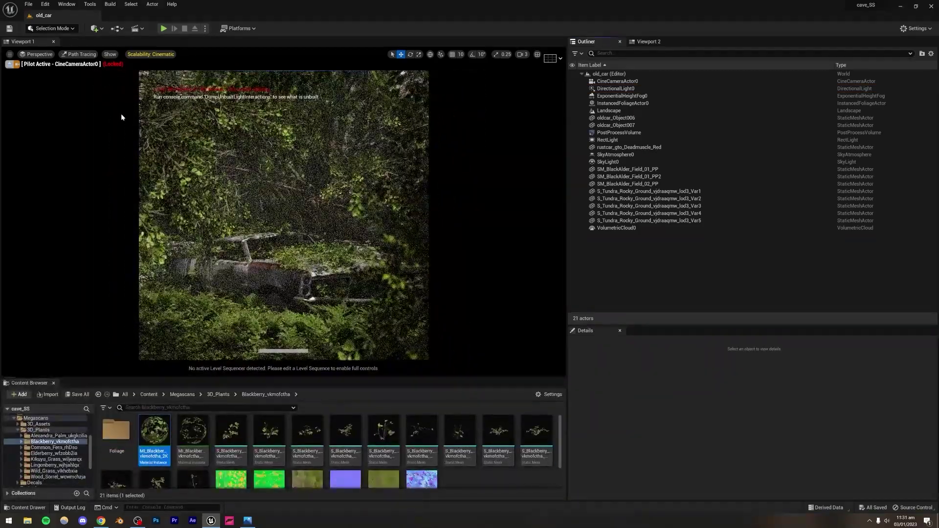
left_click(28, 4)
left_click(451, 267)
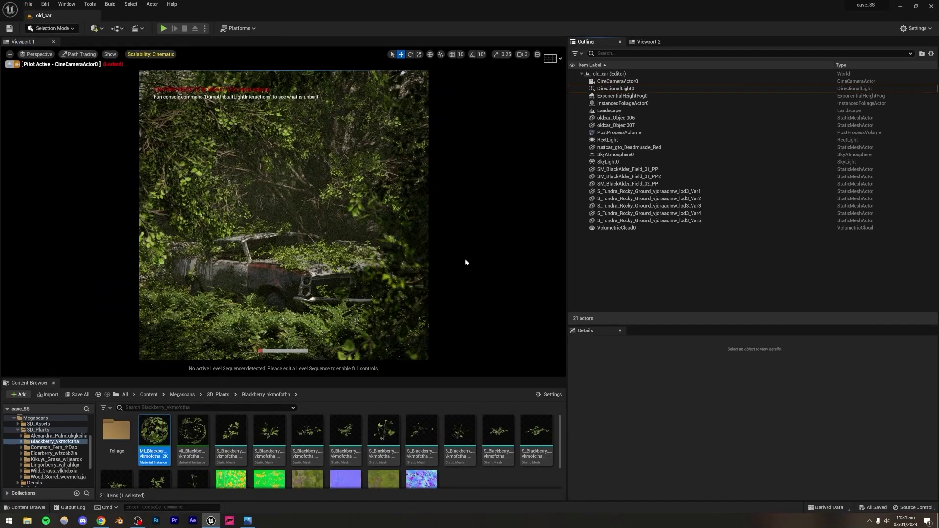
left_click(28, 3)
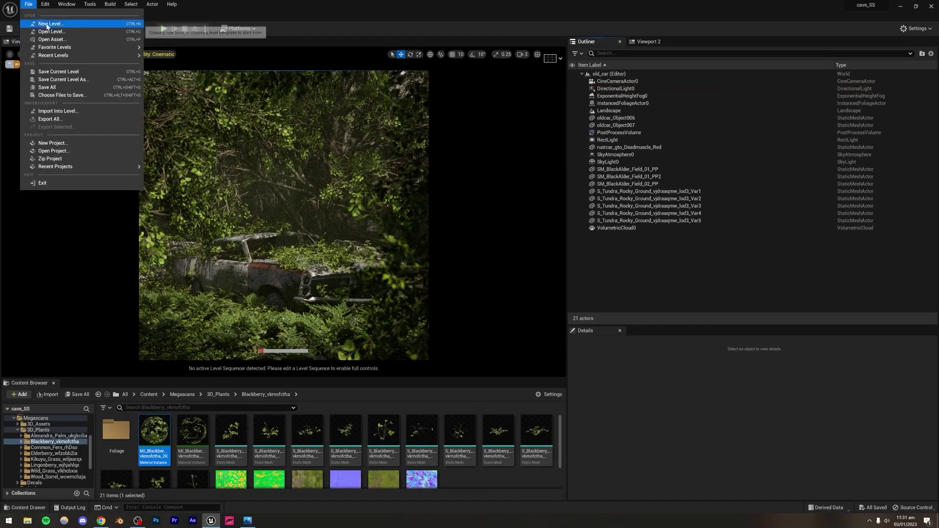
left_click(98, 28)
left_click(522, 234)
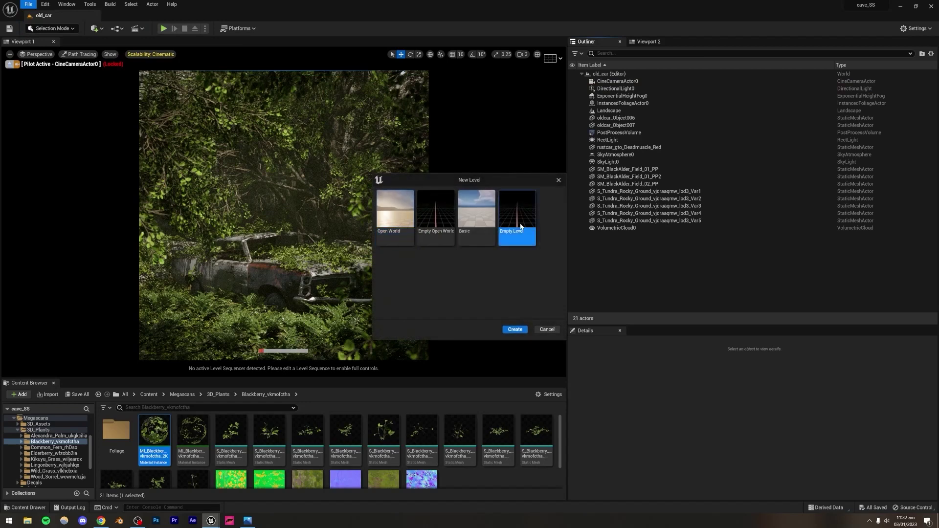
left_click(513, 329)
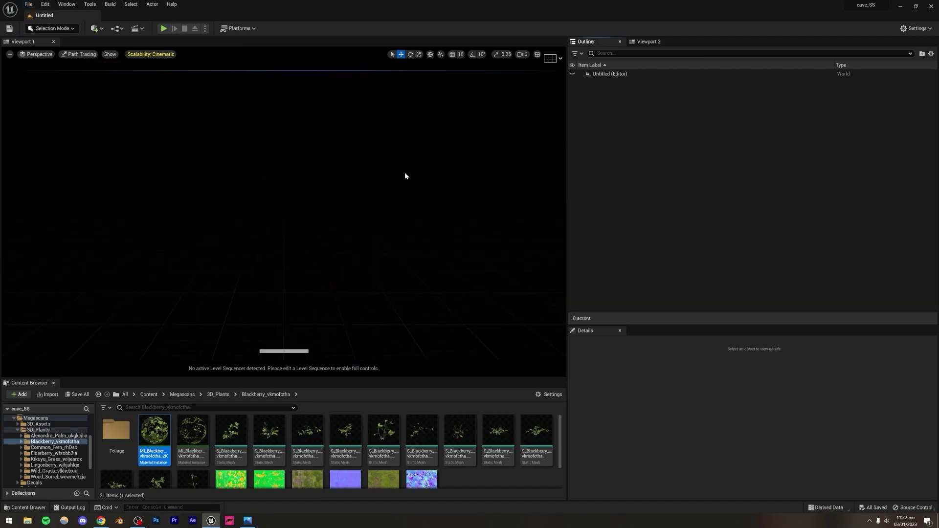
Step: Save the new level as old_carSS in the Content folder
scroll(48, 459, "up", 5)
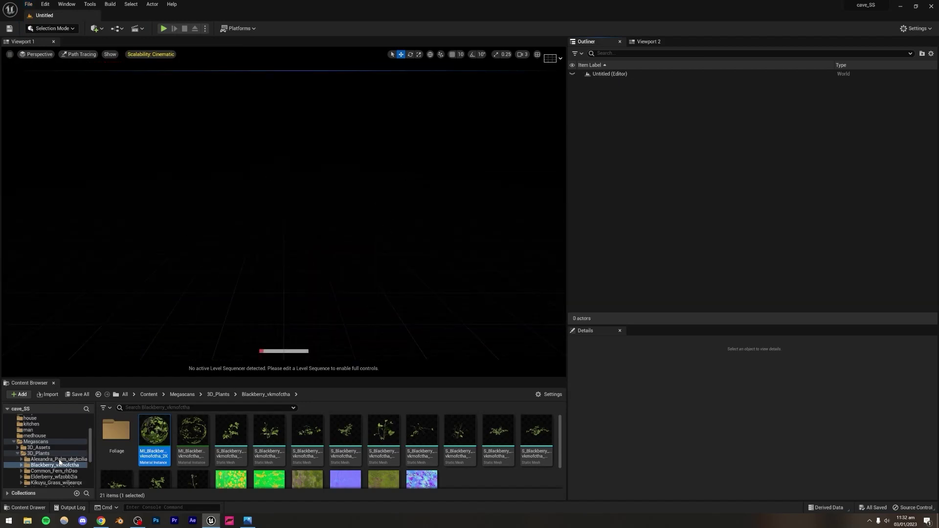
scroll(54, 452, "down", 5)
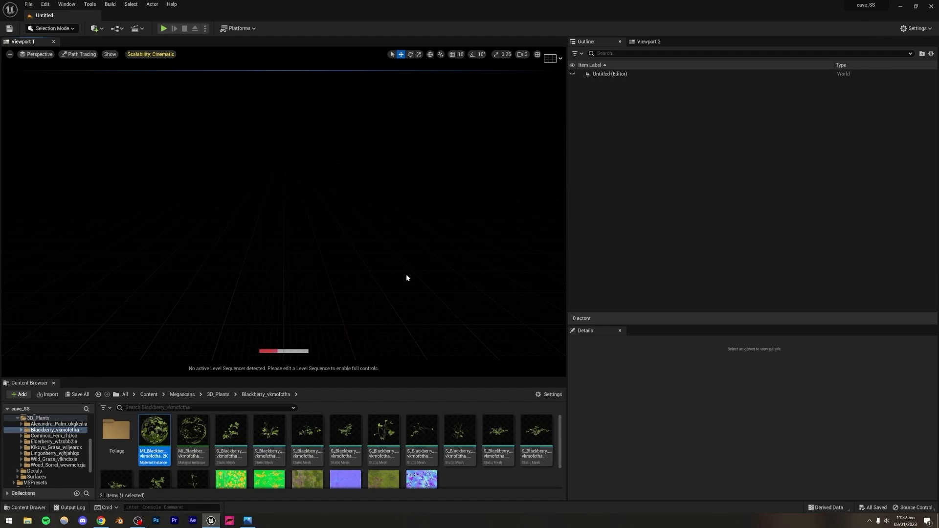
key("ctrl+s")
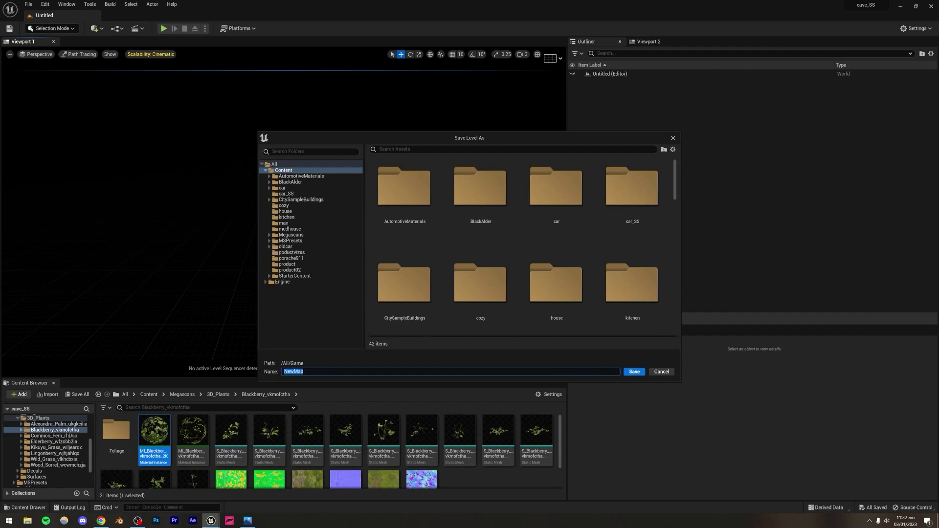
type("old_")
key("Return")
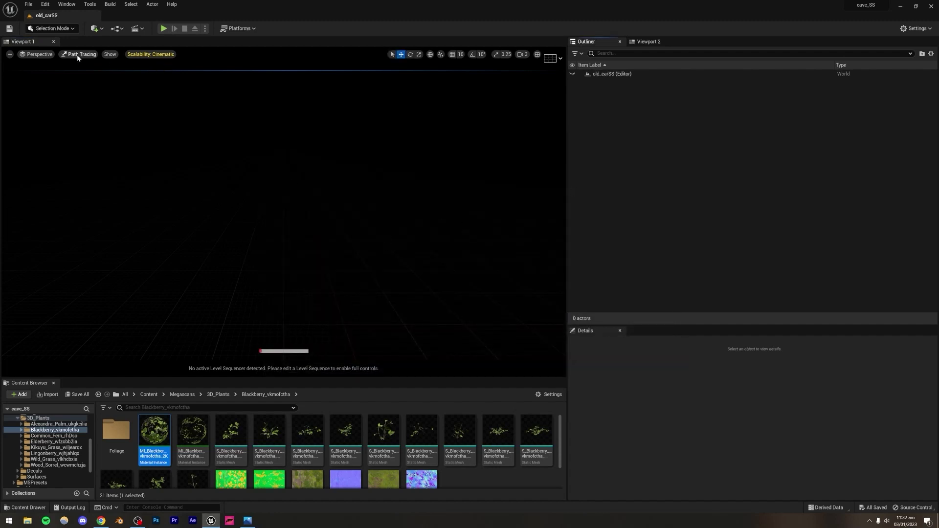
Step: Switch the viewport from Path Tracing to Lit and give it more height by shrinking the Content Browser
left_click(77, 58)
left_click(83, 75)
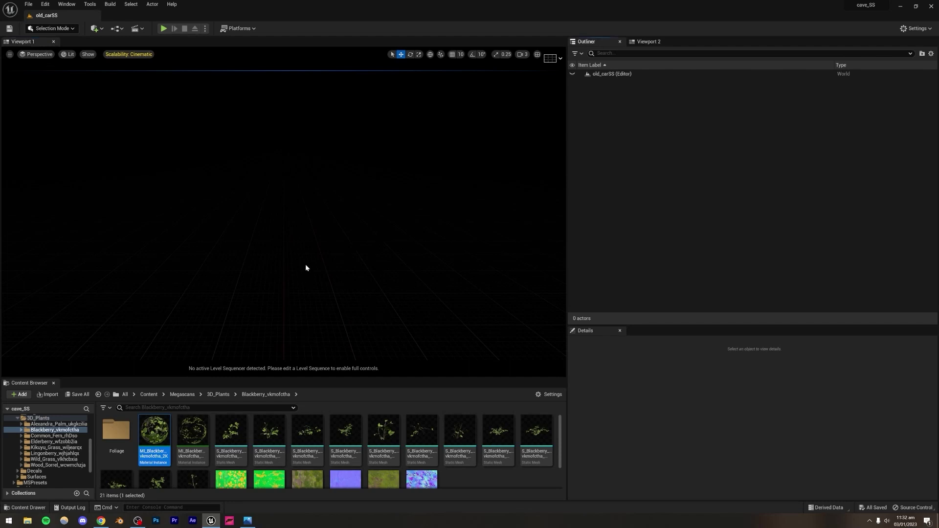
left_click_drag(283, 379, 283, 426)
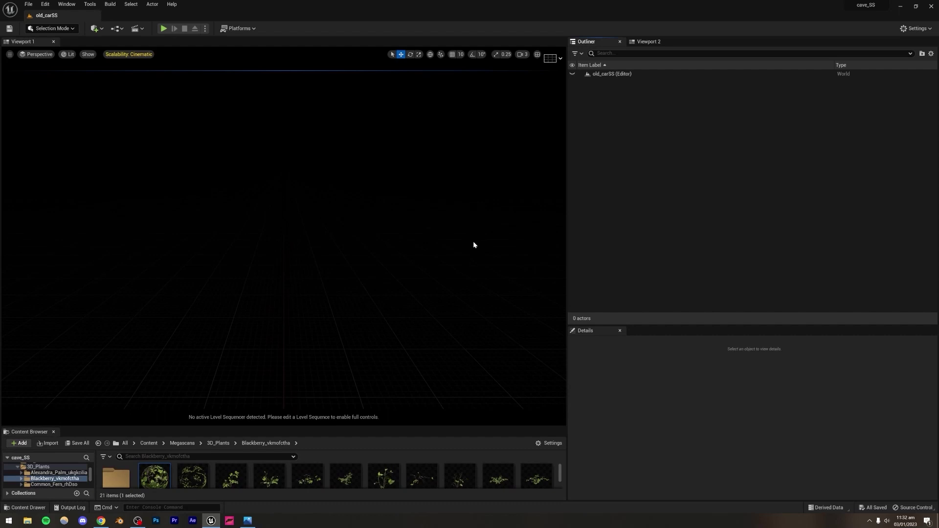
Step: With the Env. Light Mixer, create a sky light, atmospheric light, sky atmosphere, volumetric cloud and height fog
left_click(58, 4)
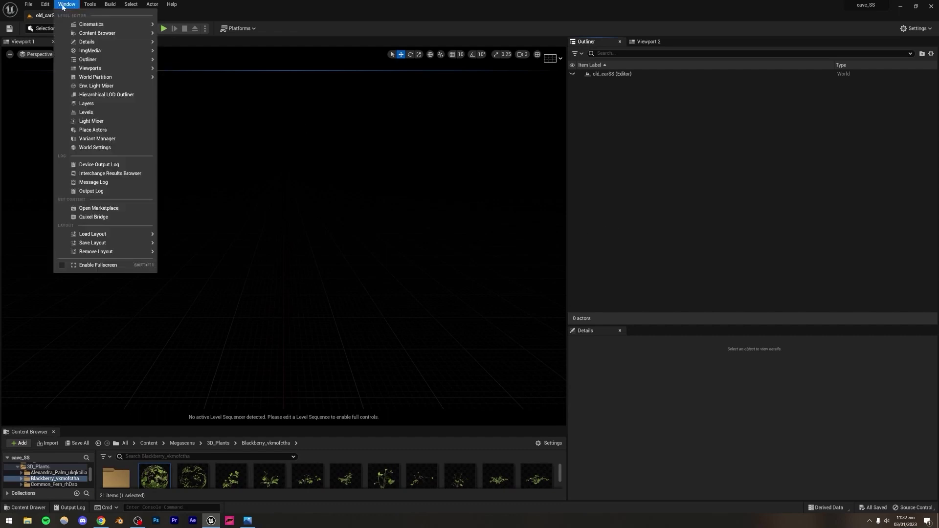
left_click(100, 87)
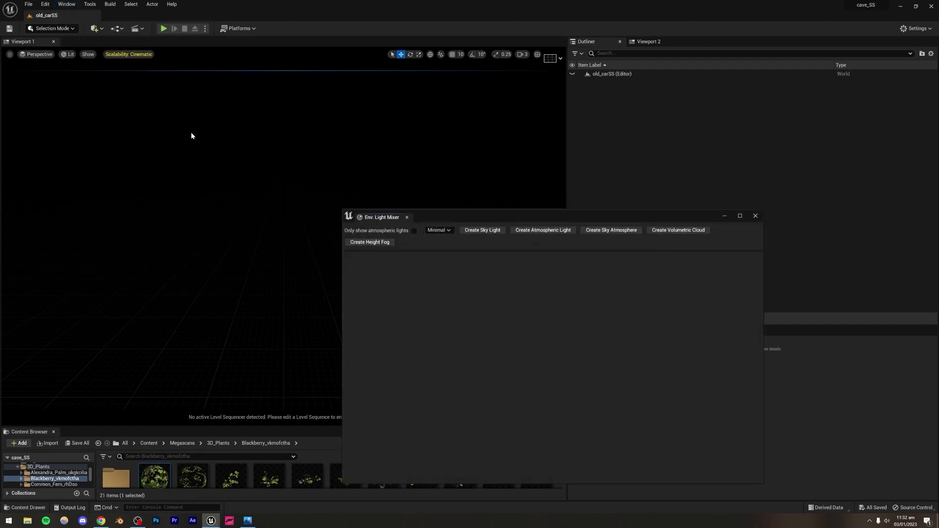
left_click(477, 233)
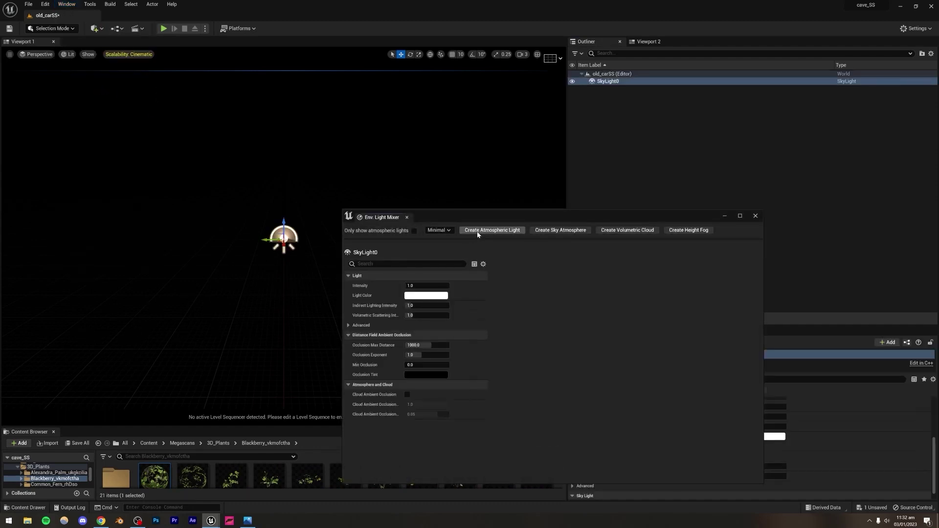
left_click(477, 232)
left_click(478, 233)
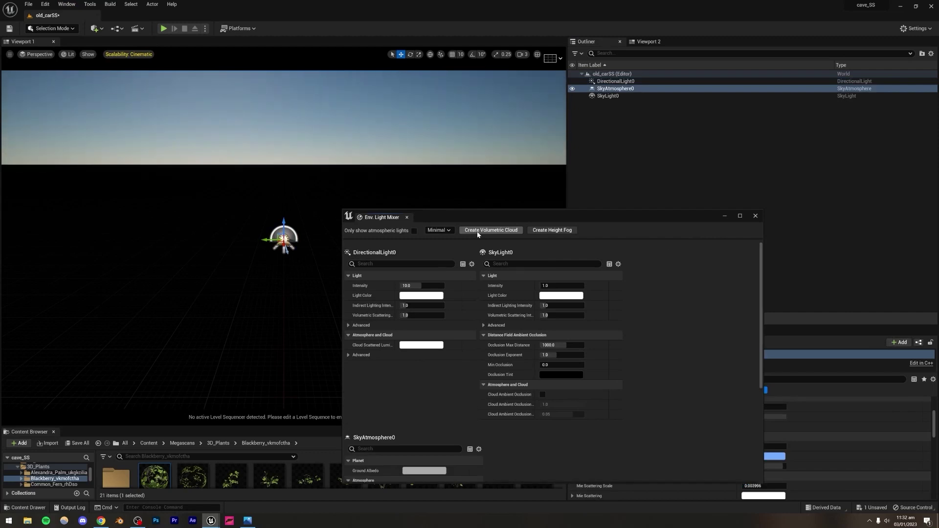
left_click(478, 231)
left_click(478, 231)
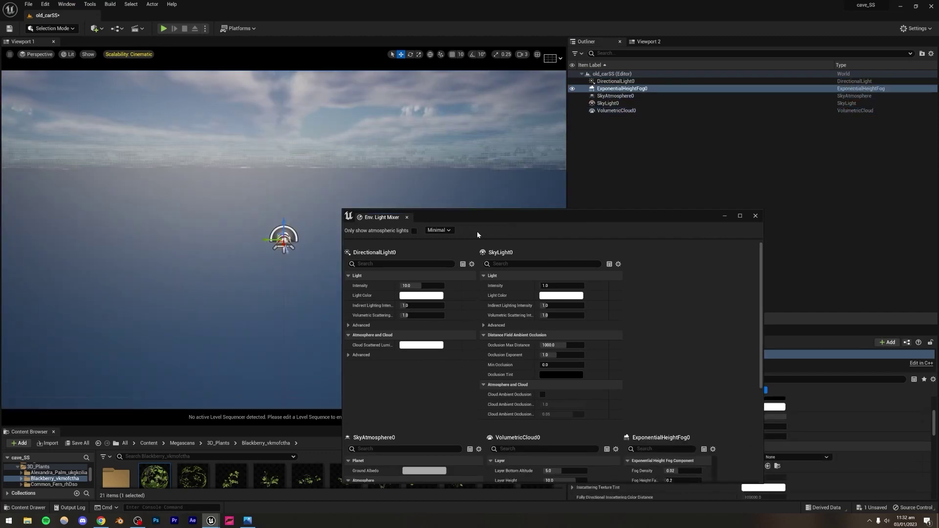
left_click(755, 215)
left_click(343, 257)
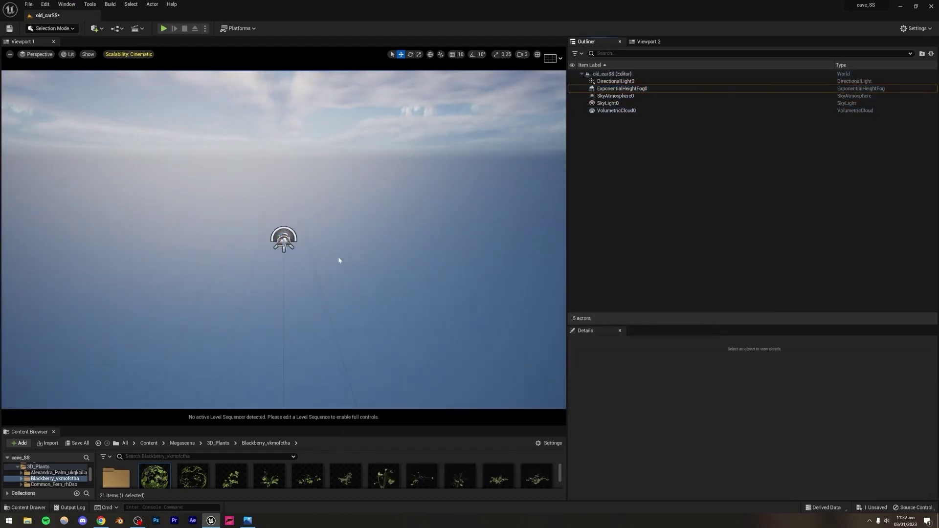
Step: Create a landscape in Landscape mode and return to Selection mode
scroll(307, 253, "up", 3)
right_click_drag(307, 253, 292, 317)
right_click_drag(303, 274, 299, 273)
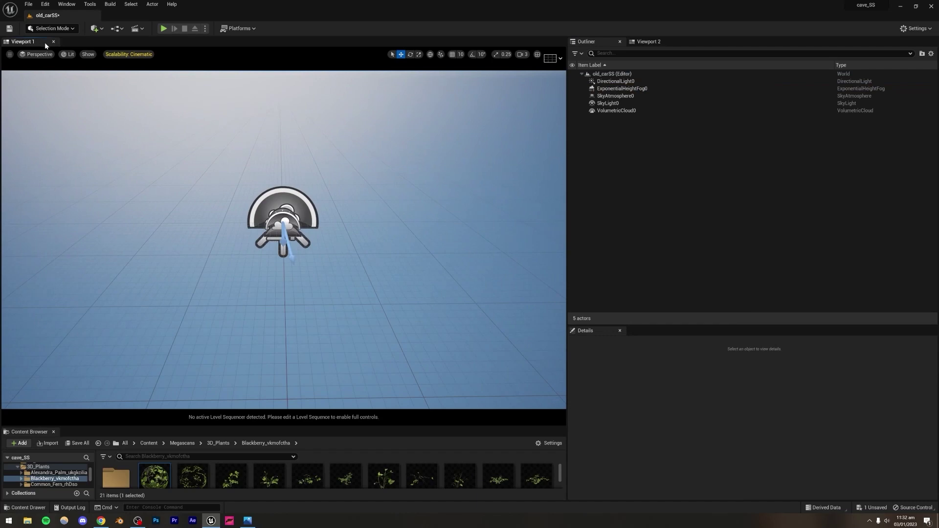
left_click(61, 31)
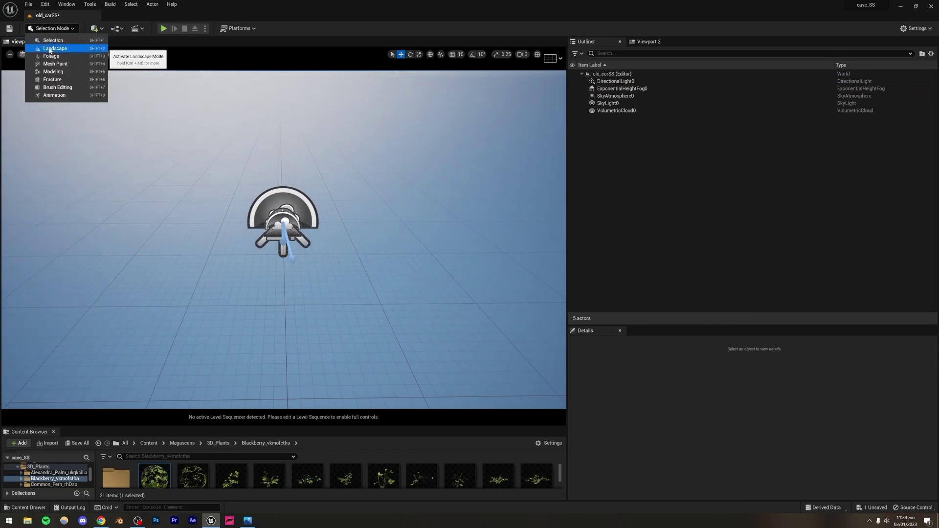
left_click(53, 48)
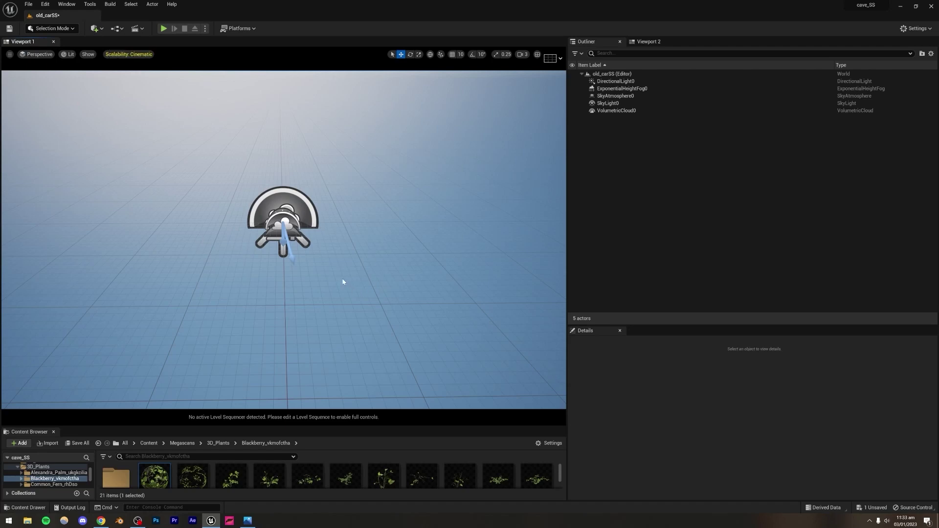
left_click(103, 260)
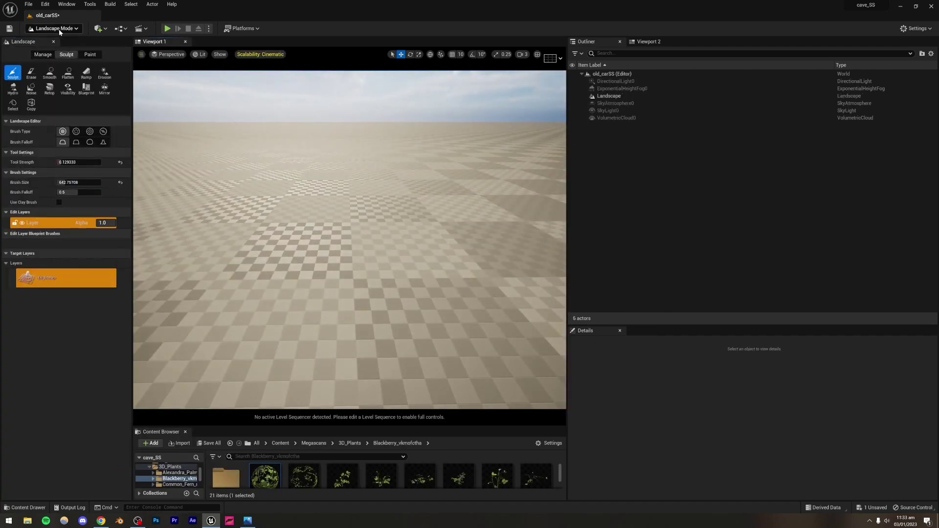
left_click(59, 29)
left_click(55, 38)
Step: Add a cube shape to the level and raise it so it stands on the landscape
right_click_drag(336, 215, 333, 205)
scroll(334, 205, "up", 5)
right_click_drag(339, 242, 177, 126)
key("e")
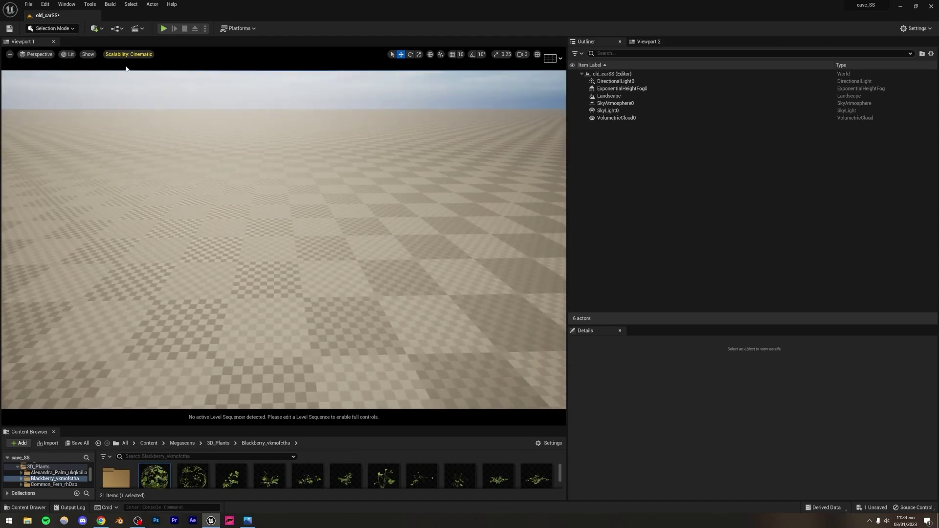
left_click(92, 28)
mouse_move(118, 107)
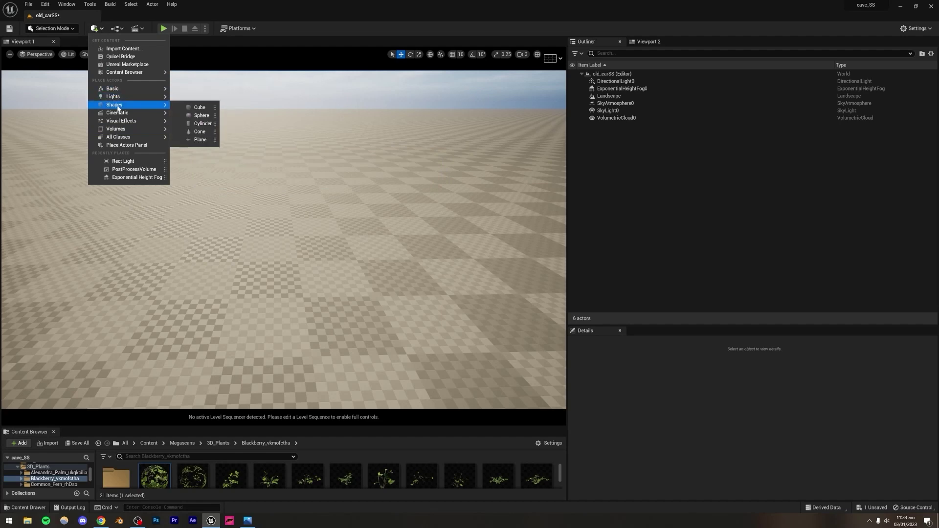
left_click(187, 107)
right_click_drag(318, 226, 308, 225)
key("w")
left_click_drag(297, 223, 298, 163)
right_click_drag(298, 163, 313, 190)
key("w")
key("e")
left_click(476, 187)
key("Escape")
Step: Examine the cube's shading and its shadow on the landscape from a closer angle
right_click_drag(412, 253, 416, 283)
key("w")
key("s")
right_click_drag(279, 286, 218, 210)
key("s")
key("q")
left_click(294, 223)
left_click(720, 222)
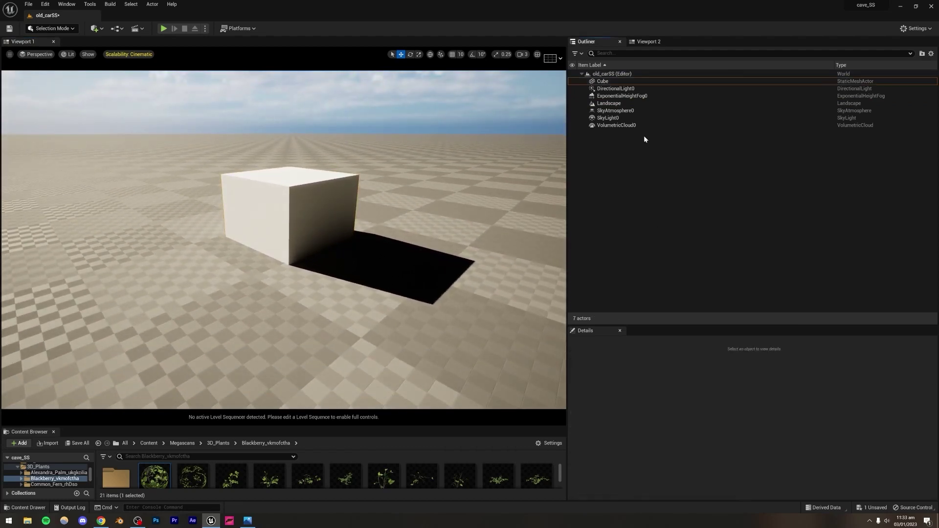
Step: Enable Real Time Capture on the sky light so it lights the cube and landscape
left_click(613, 119)
scroll(682, 427, "up", 5)
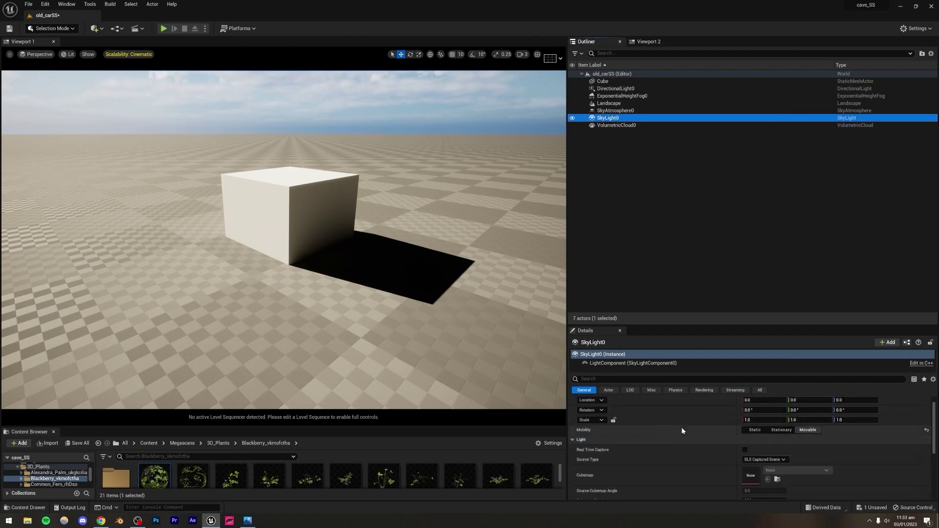
scroll(689, 445, "up", 1)
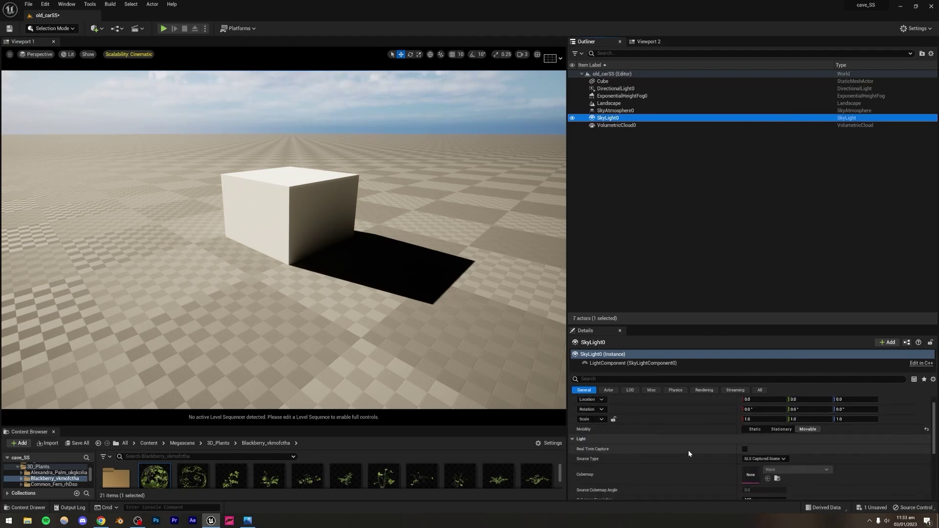
left_click(745, 449)
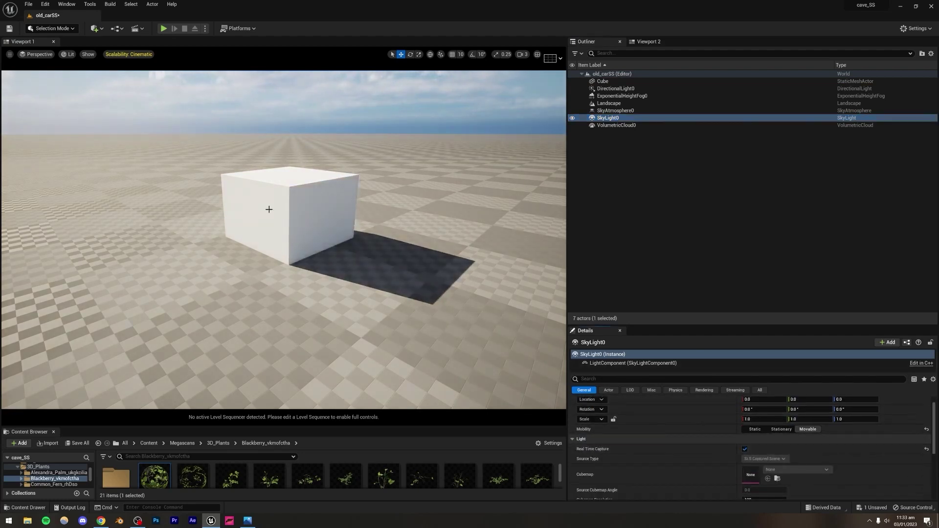
right_click_drag(407, 253, 465, 222)
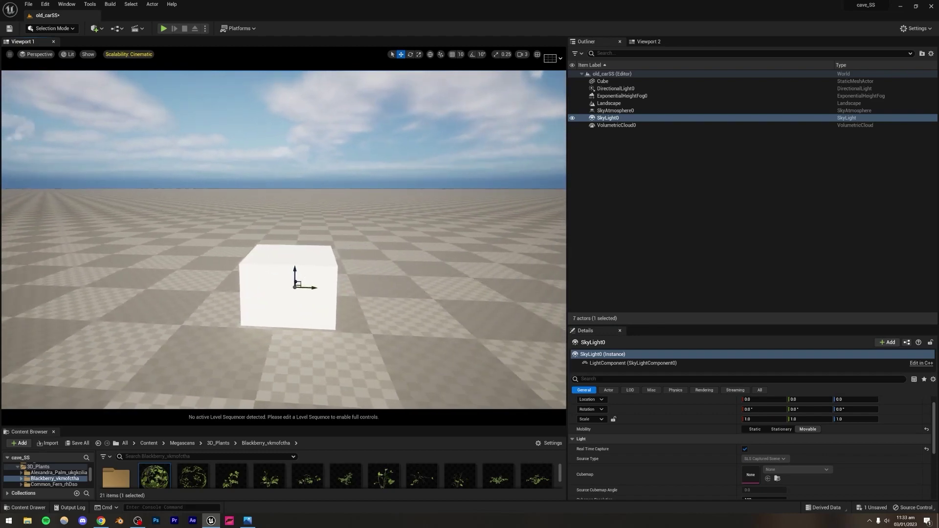
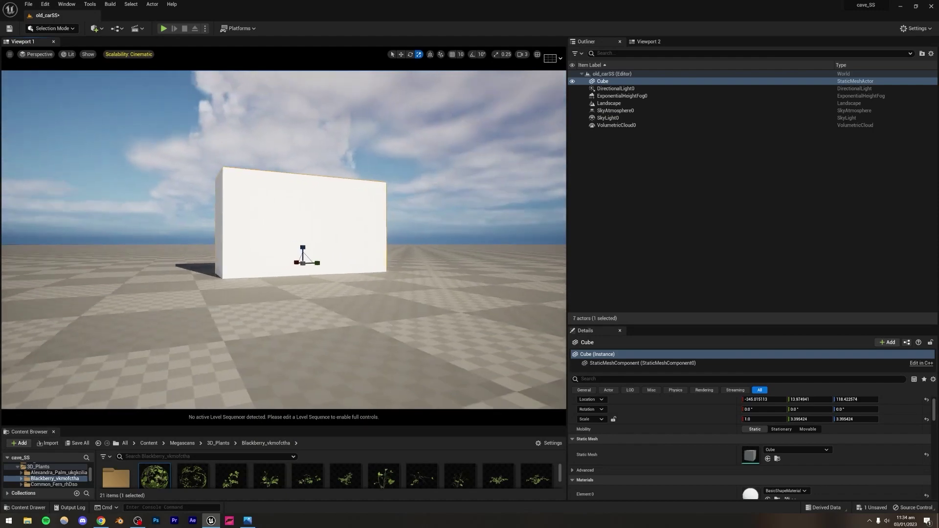
Step: Scale the cube up to about 4.77 in Y and Z, forming a large wall
left_click_drag(370, 260, 411, 225)
key("s")
right_click_drag(420, 129, 411, 146)
left_click(420, 126)
key("w")
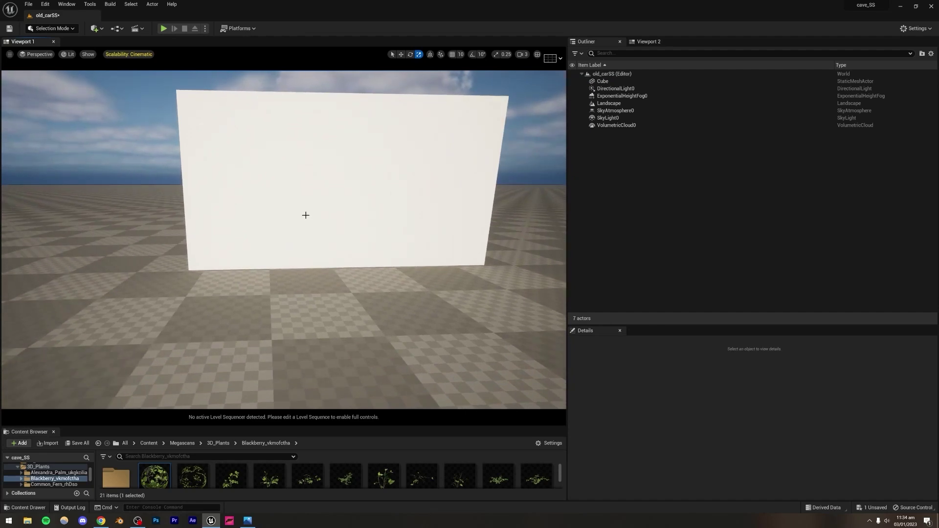
Step: Duplicate the wall beside the original and rotate the copy about 35° around the vertical axis
right_click_drag(306, 215, 314, 243)
key("w")
key("s")
left_click(315, 243)
left_click(401, 55)
left_click_drag(307, 279, 420, 325, "alt")
left_click(411, 55)
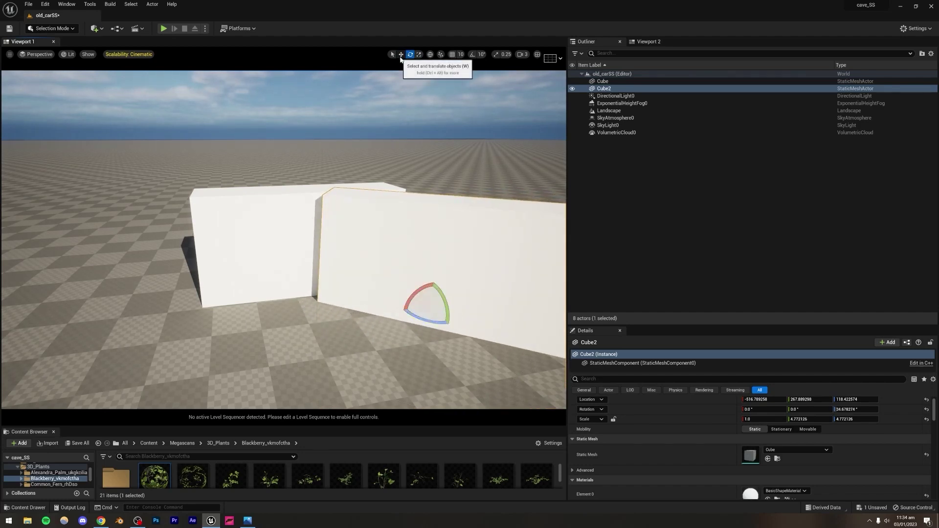
Step: Move the wall copy toward the original's end and turn it to about 85° around the vertical axis
left_click(401, 55)
left_click_drag(431, 304, 430, 281)
key("Escape")
right_click_drag(430, 281, 425, 231)
left_click(425, 230)
left_click(409, 54)
left_click_drag(398, 284, 422, 286)
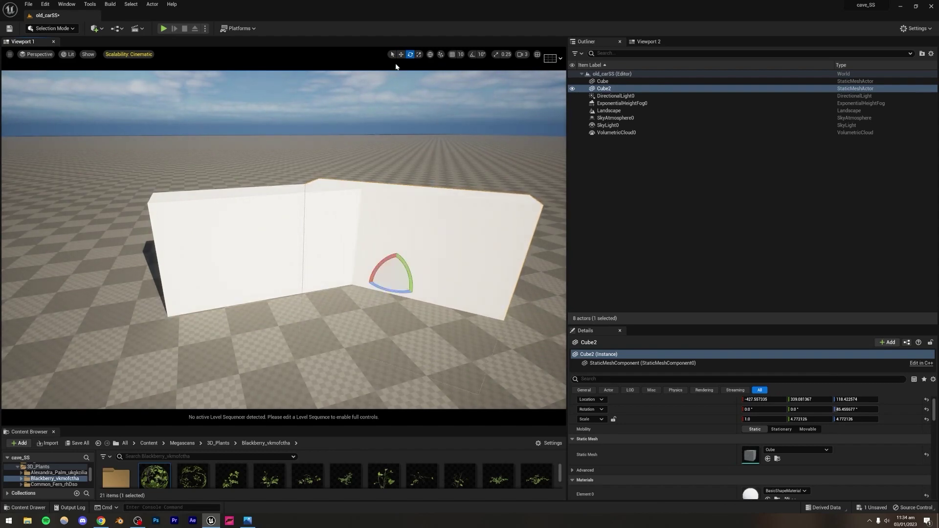
Step: Shift the rotated wall copy so that the two walls meet in a corner
left_click(401, 55)
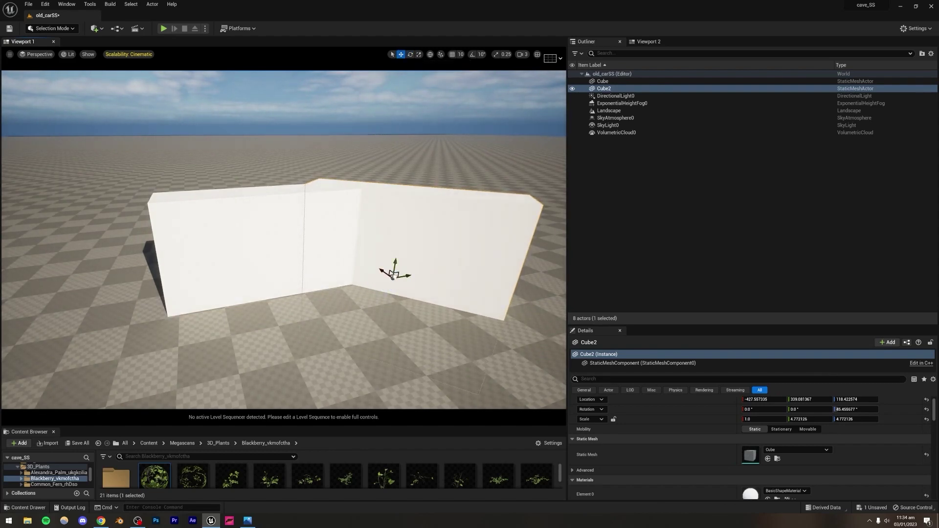
mouse_move(401, 278)
left_mouse_down()
mouse_move(408, 280)
mouse_move(397, 275)
left_mouse_up()
left_click(676, 228)
Step: Save the level and all other unsaved content
right_click_drag(284, 239, 419, 215)
key("ctrl+s")
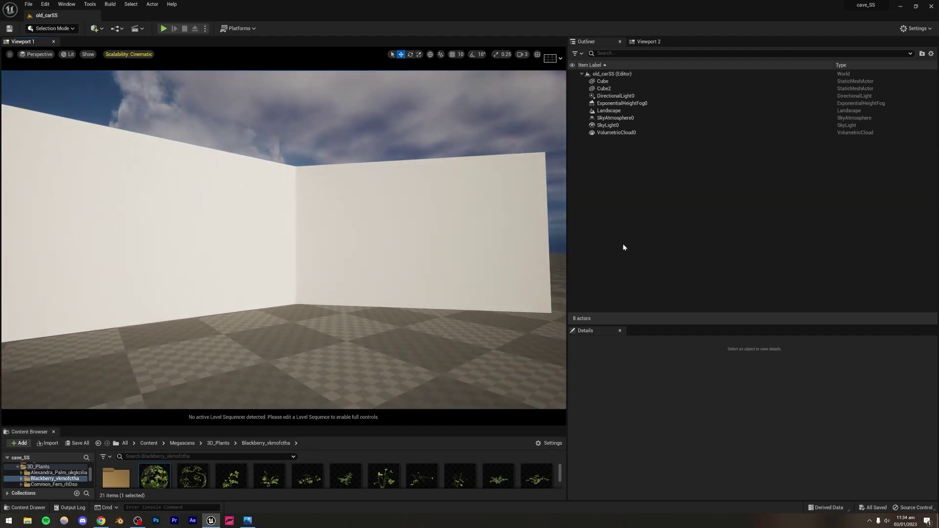
left_click(76, 443)
left_click(646, 214)
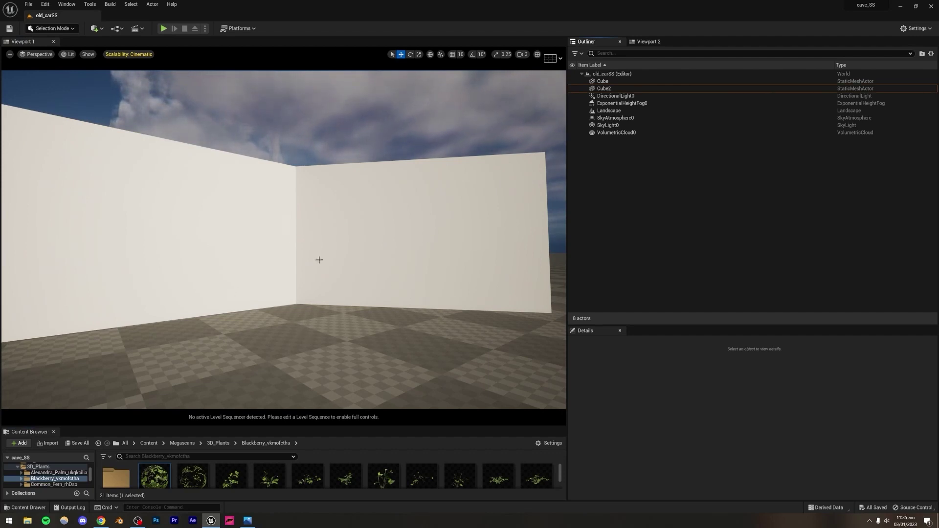
Step: Examine the light on the wall corner from several distances and view the reference render of the overgrown car
right_click_drag(318, 259, 311, 372)
key("s")
key("s")
right_click_drag(316, 235, 325, 191)
key("w")
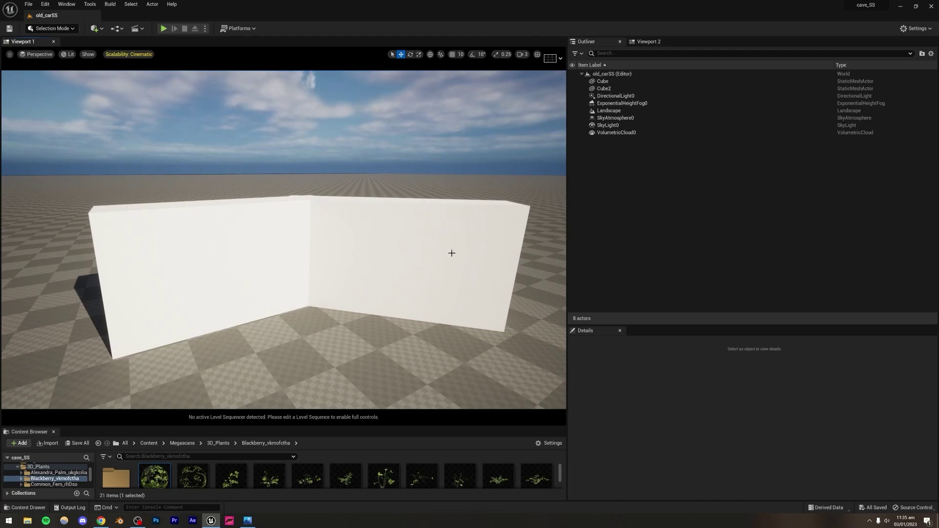
right_click_drag(256, 389, 256, 389)
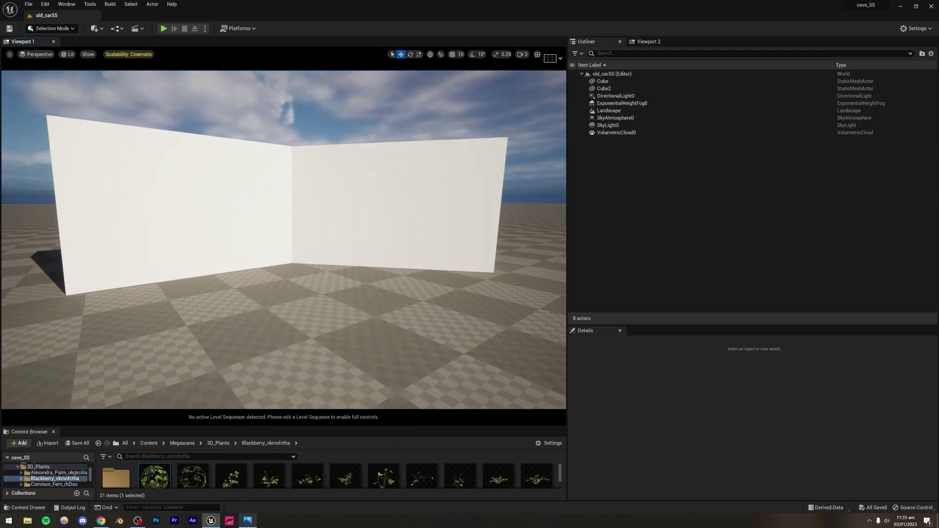
left_click(248, 520)
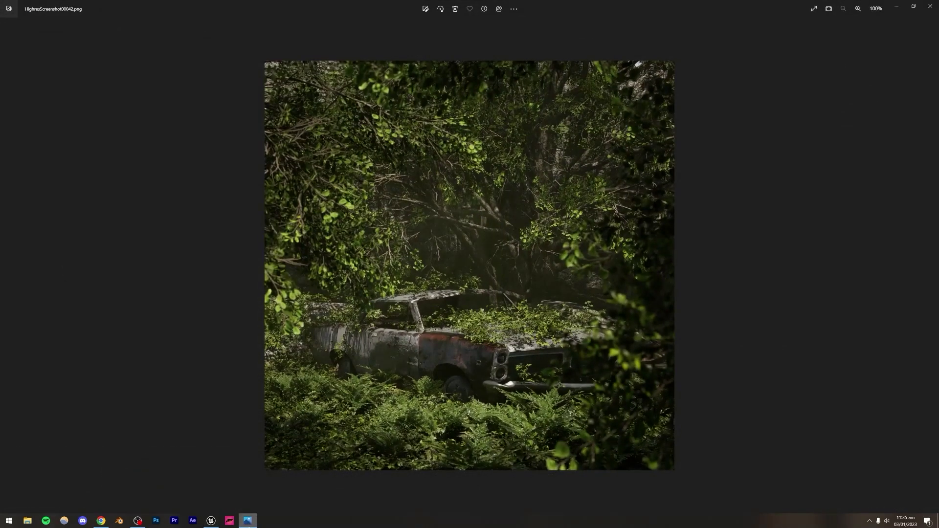
left_click(249, 525)
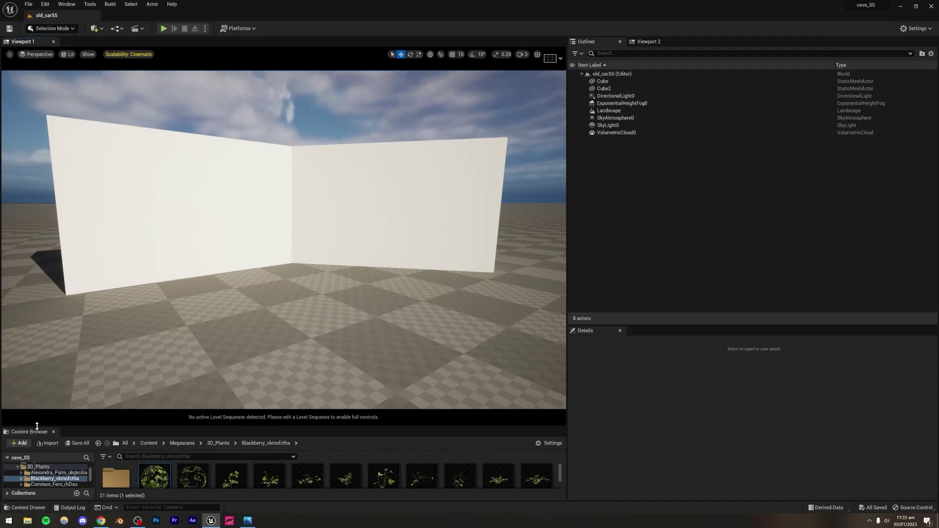
Step: Open Quixel Bridge and go to the Natural group of the Environment collections
left_click(20, 443)
left_click(40, 192)
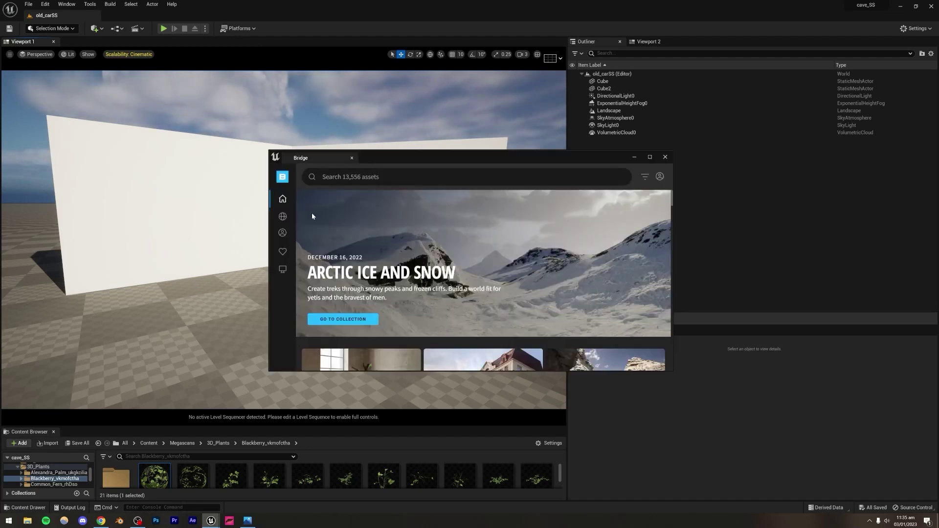
mouse_move(282, 202)
left_click(282, 217)
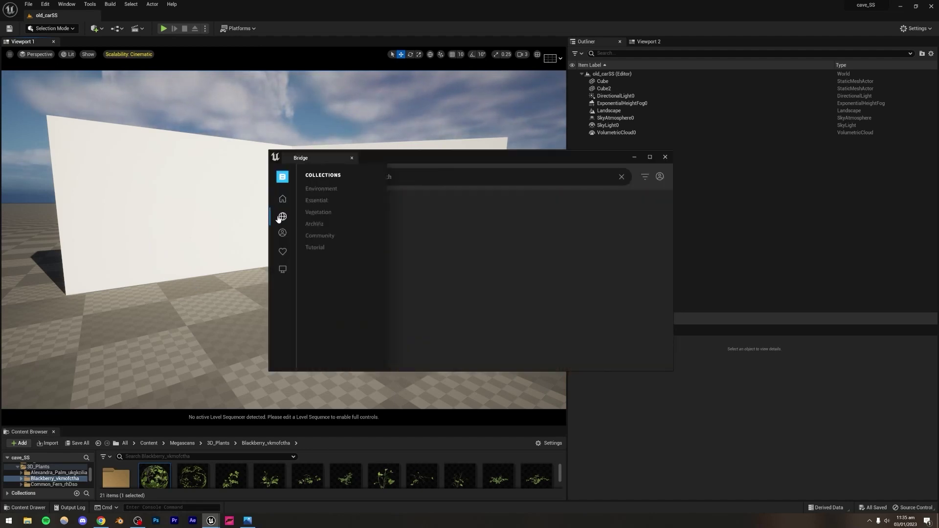
left_click(318, 190)
left_click(323, 224)
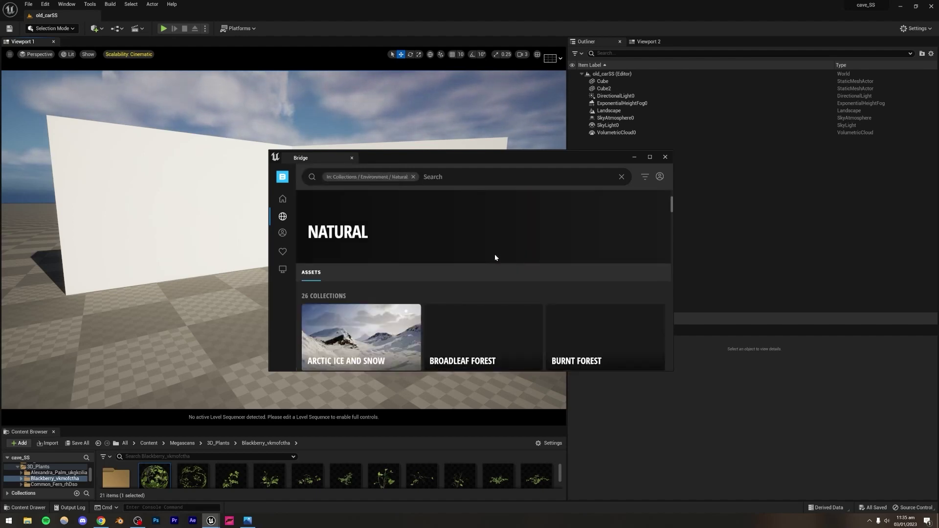
Step: Look through the natural environment collections for ones with suitable ground and rock assets
scroll(608, 238, "down", 1)
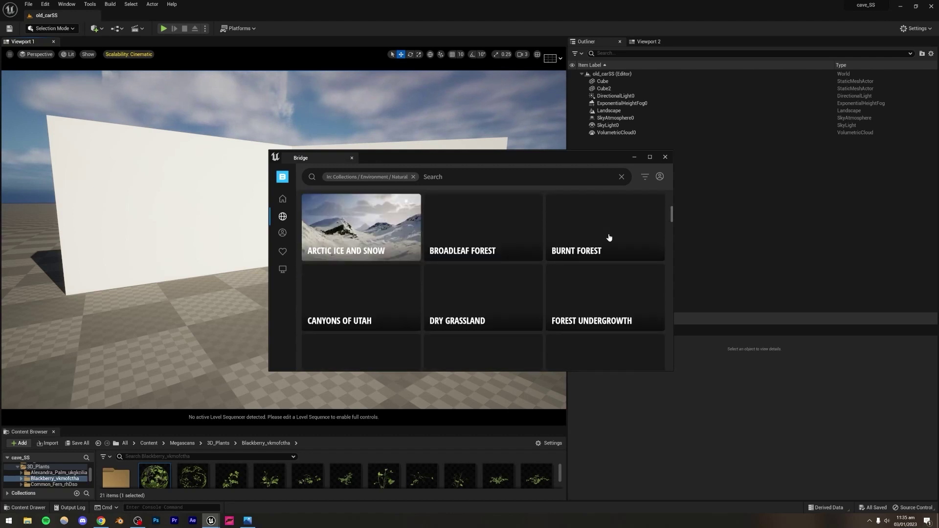
scroll(590, 254, "down", 1)
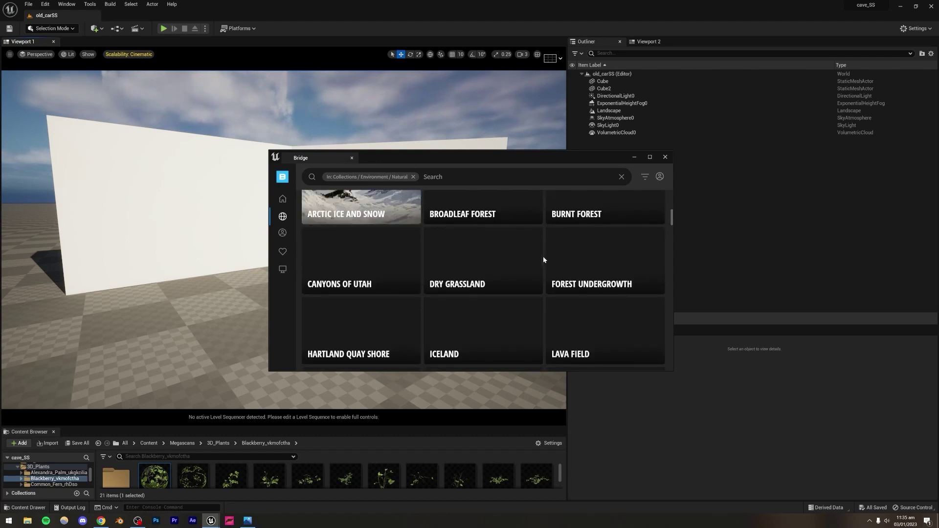
scroll(522, 260, "up", 2)
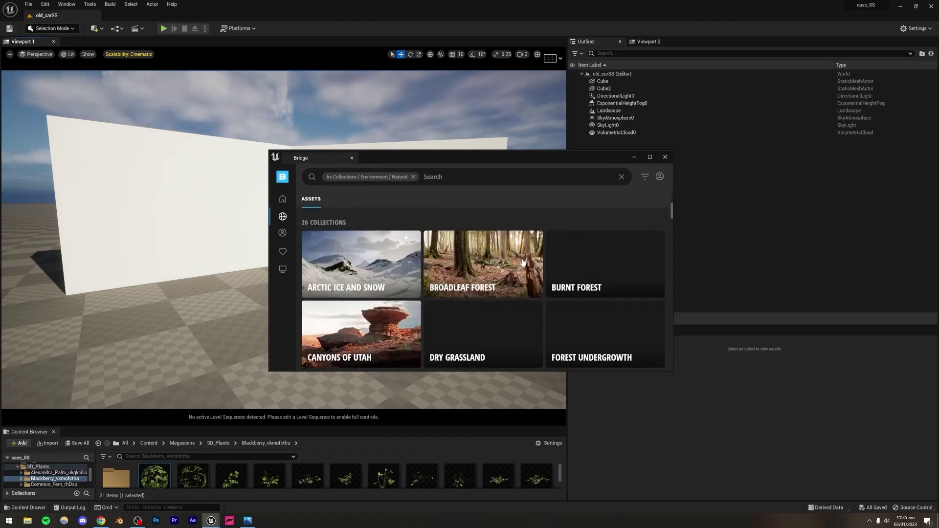
scroll(523, 263, "down", 1)
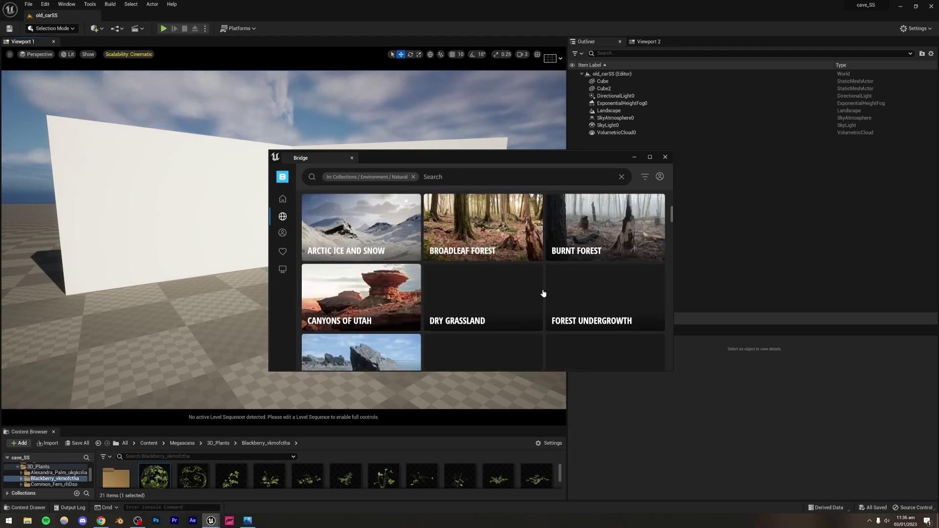
scroll(542, 293, "down", 2)
scroll(541, 292, "down", 6)
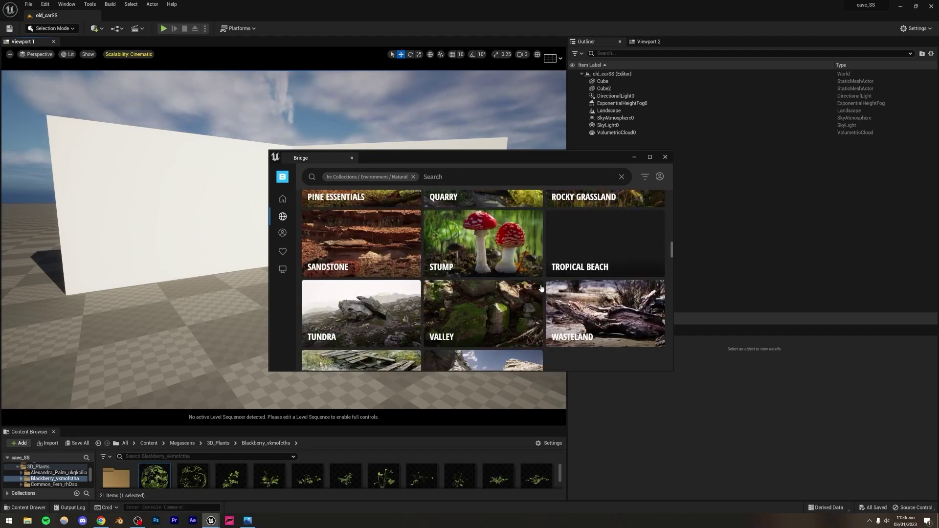
scroll(541, 289, "down", 1)
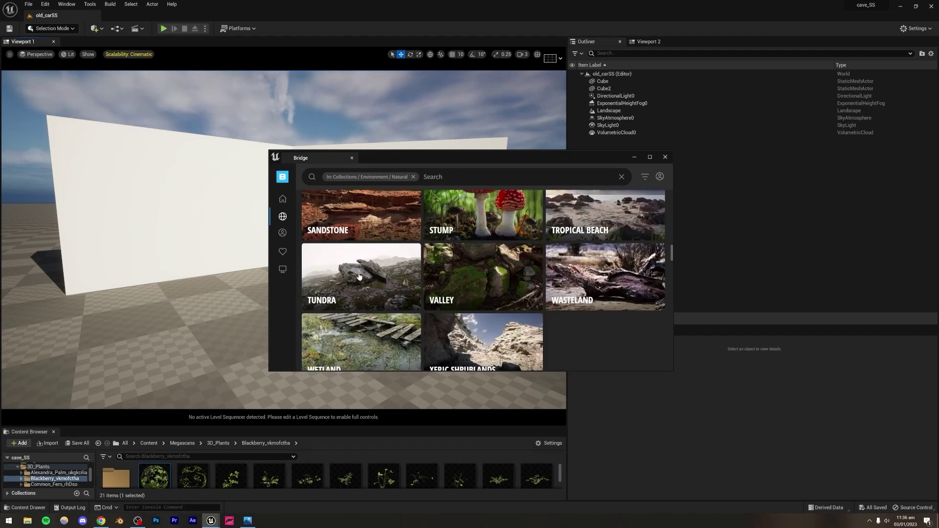
scroll(358, 276, "down", 2)
scroll(477, 288, "up", 7)
scroll(595, 301, "down", 2)
Step: Open the Rocky Grassland collection and look through its assets
left_click(595, 301)
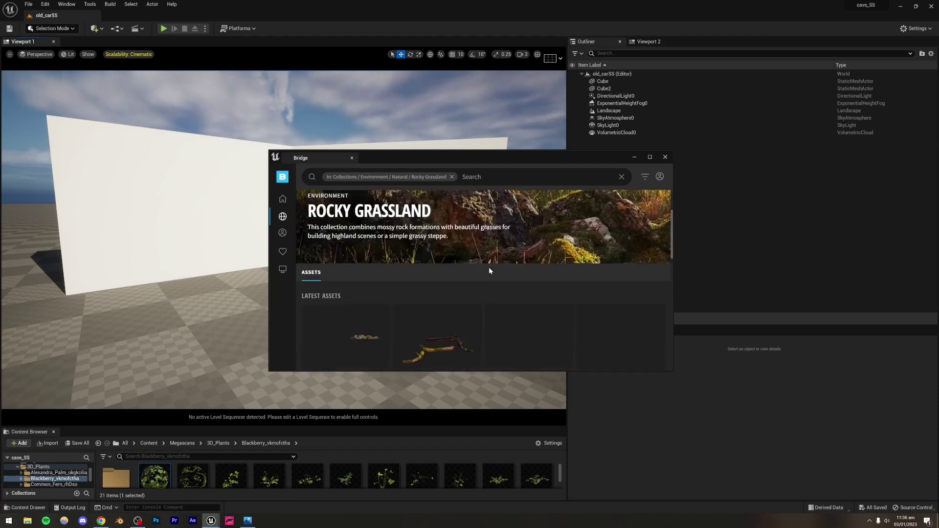
scroll(487, 271, "down", 3)
scroll(487, 270, "up", 3)
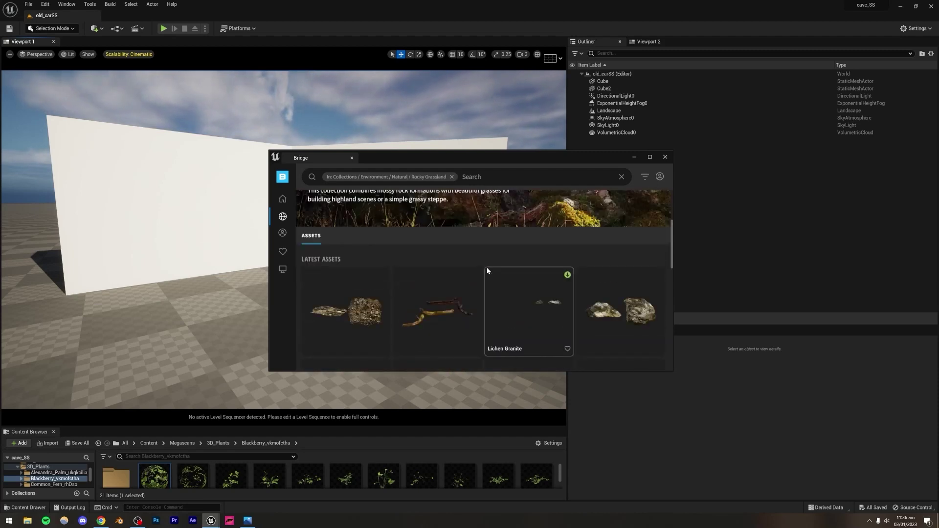
scroll(433, 298, "down", 3)
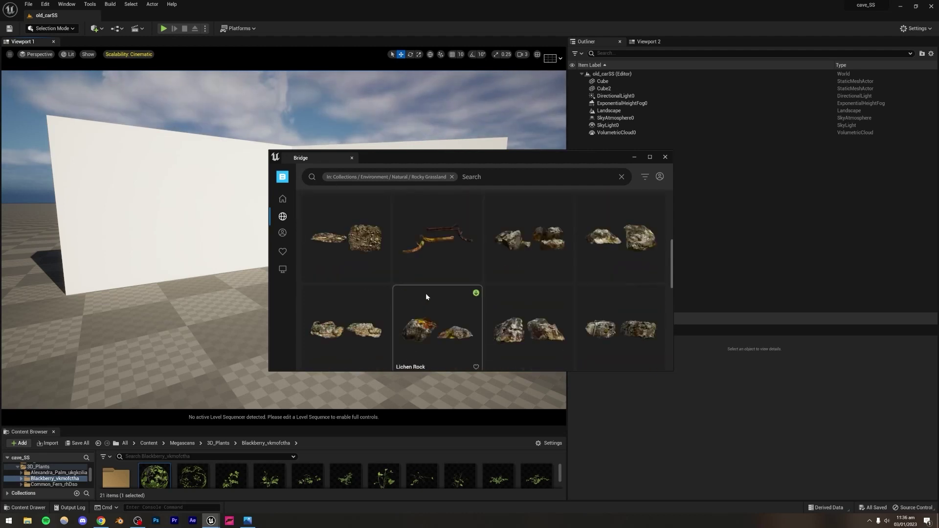
scroll(431, 292, "down", 5)
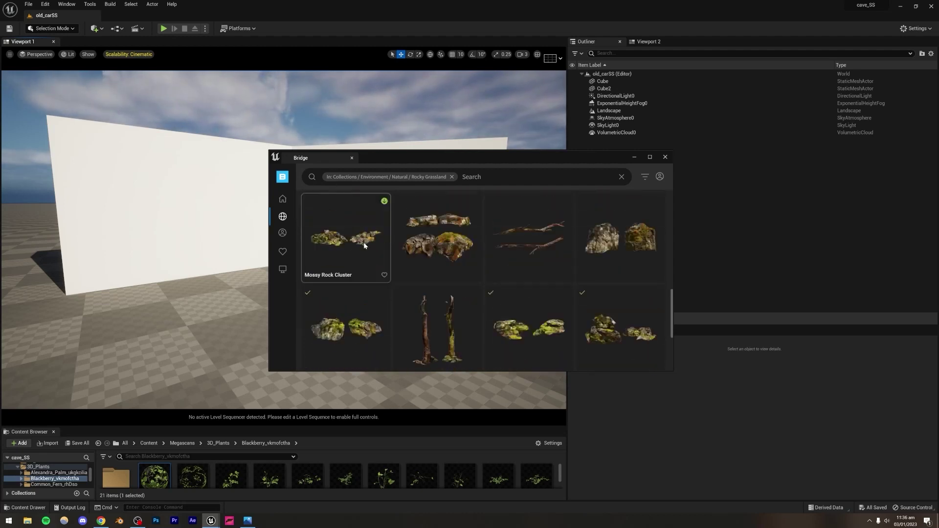
Step: Return to the natural environment collections and open the Tundra collection
mouse_move(300, 212)
left_click(322, 225)
scroll(436, 269, "down", 15)
scroll(436, 269, "down", 4)
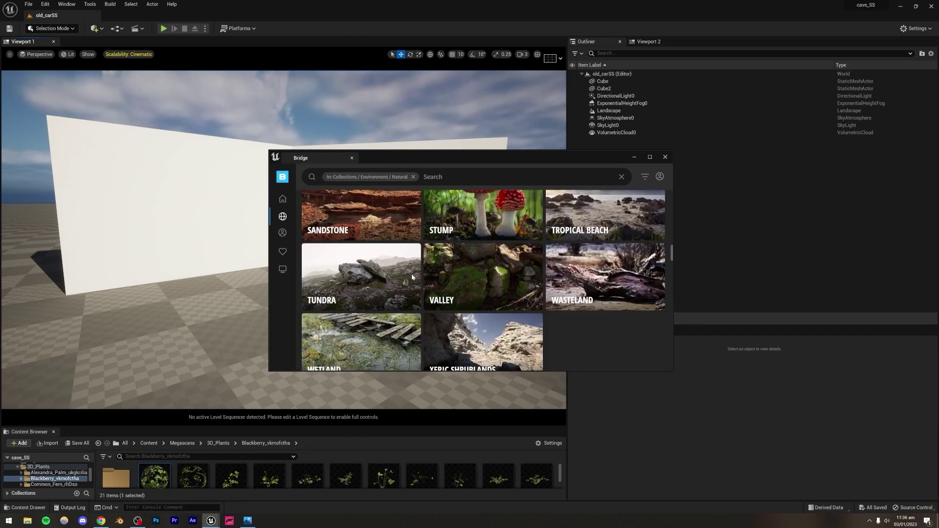
scroll(371, 269, "up", 2)
left_click(354, 272)
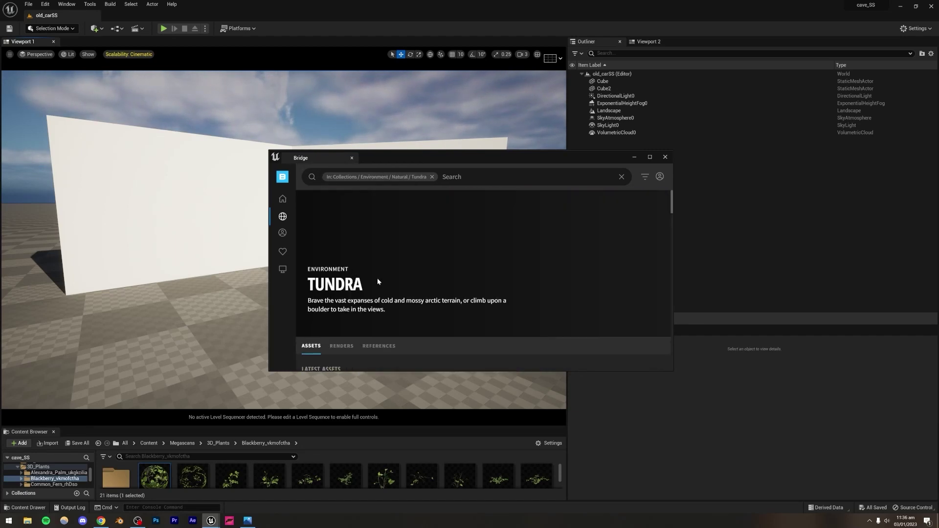
Step: Choose the Tundra Rocky Ground asset, set it to Medium Quality and add it to the project
scroll(407, 280, "down", 5)
scroll(424, 275, "down", 2)
scroll(424, 274, "down", 1)
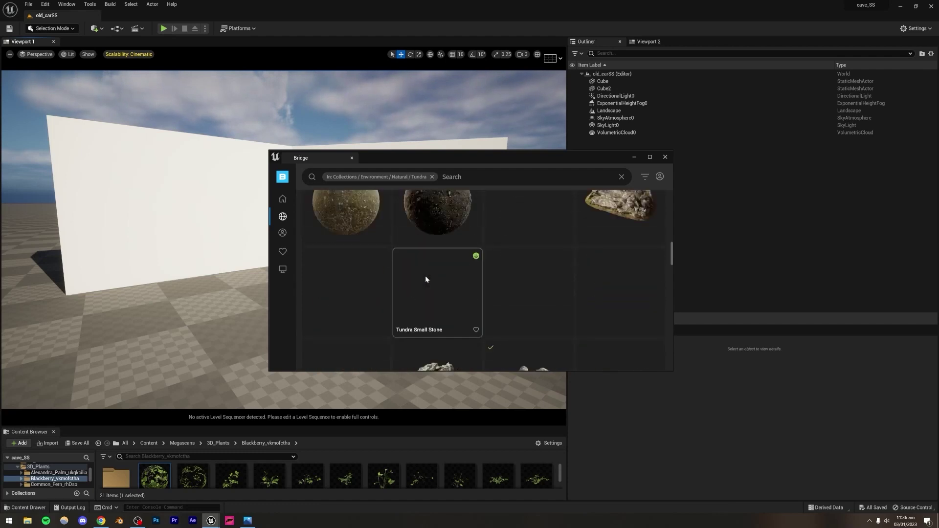
left_click(604, 236)
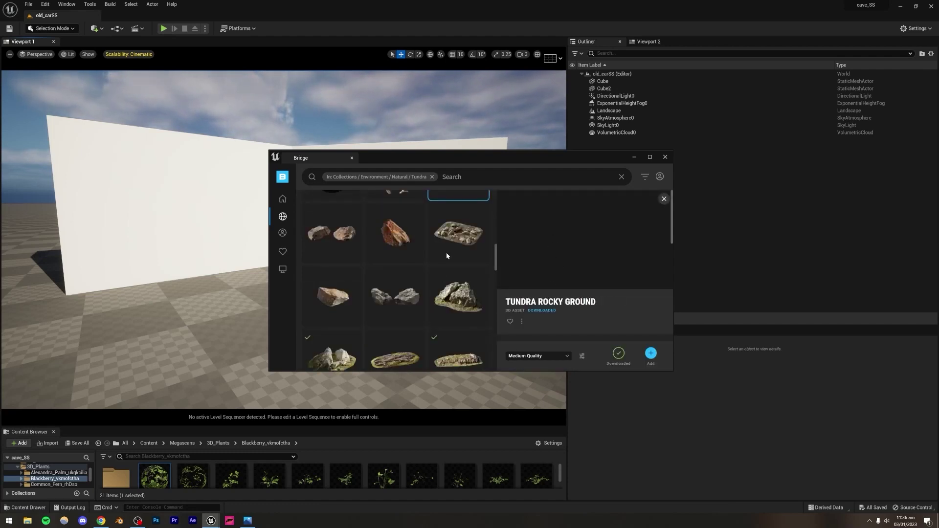
scroll(430, 257, "up", 2)
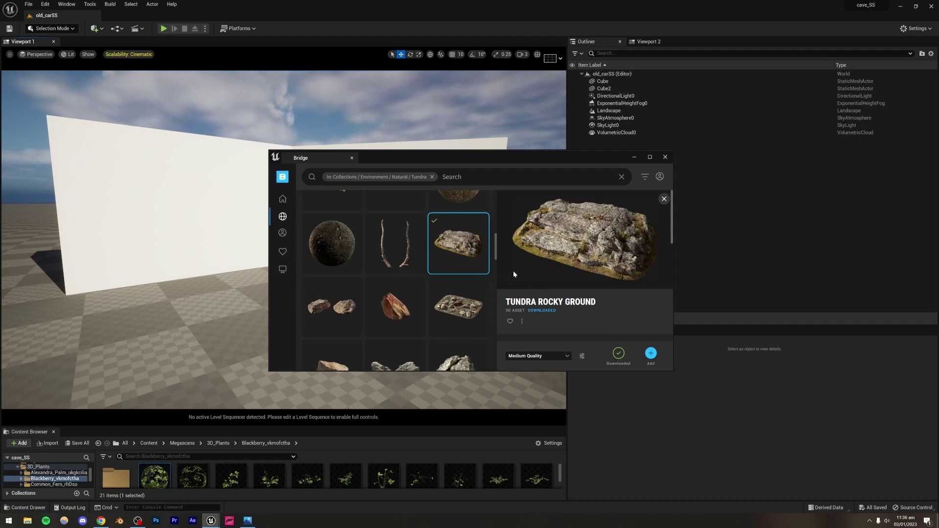
left_click(553, 356)
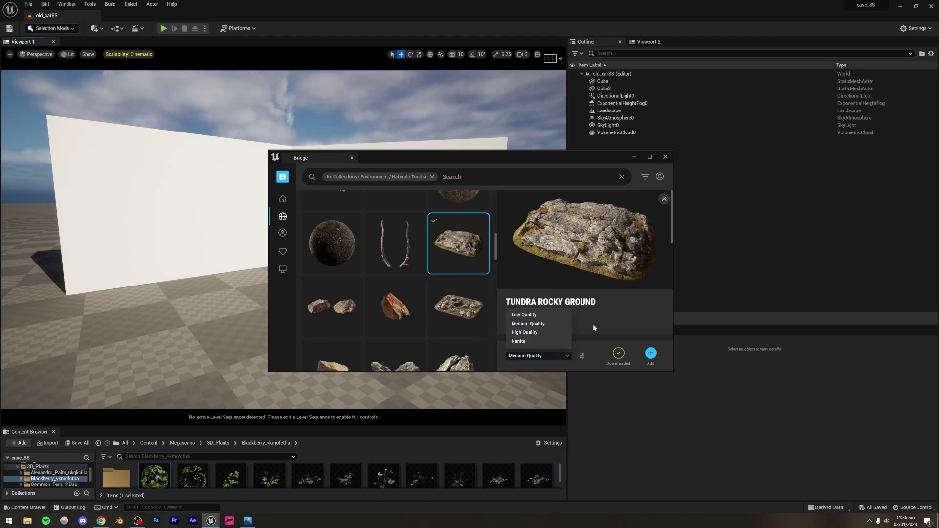
left_click(555, 323)
left_click(650, 356)
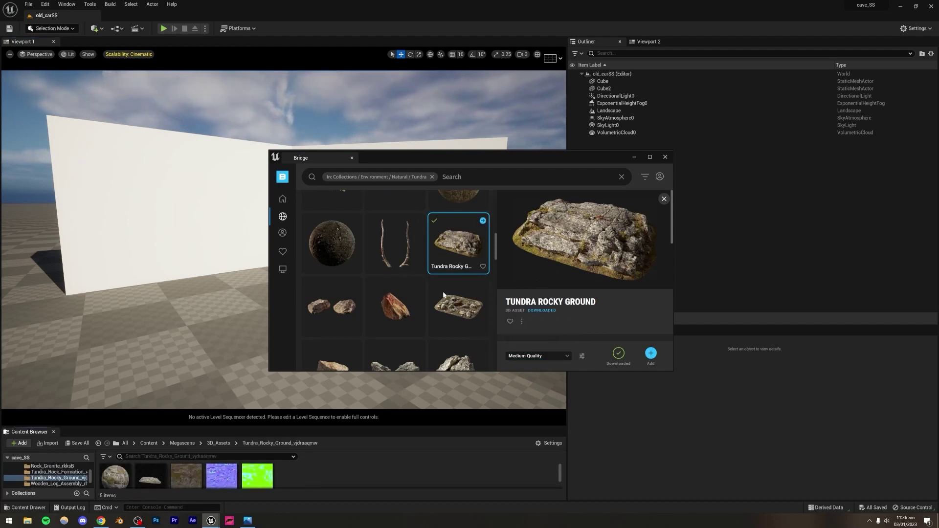
Step: Examine the overgrown car reference image, zooming in on the car and foreground foliage, and return to the Unreal level
left_click(247, 521)
scroll(451, 248, "up", 5)
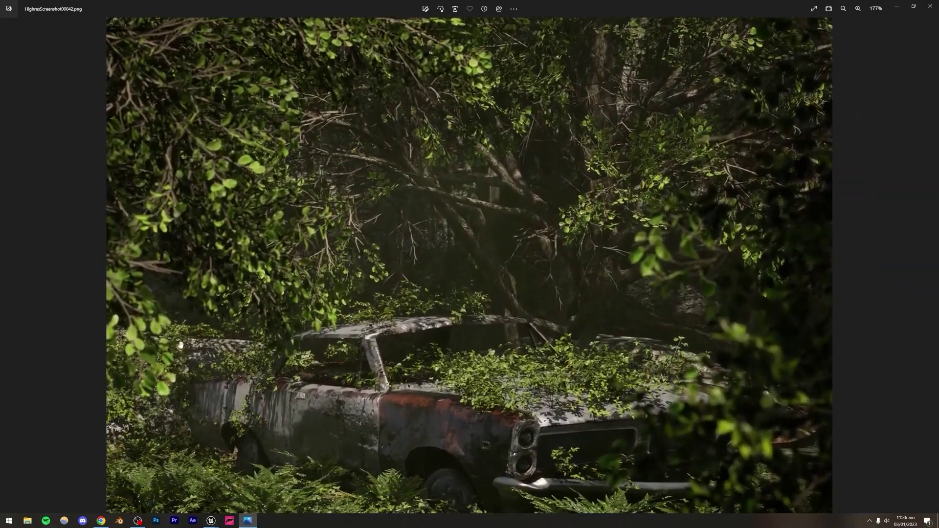
left_click_drag(180, 345, 193, 335)
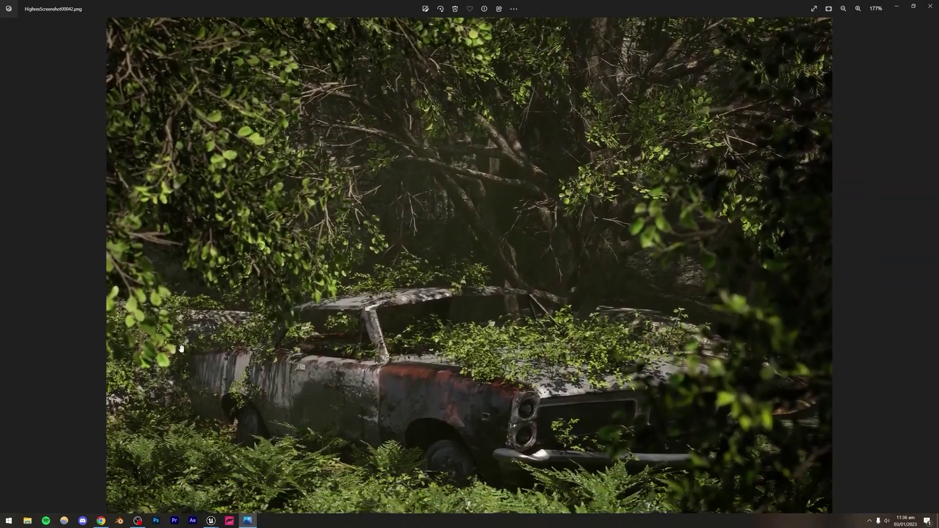
scroll(580, 268, "down", 4)
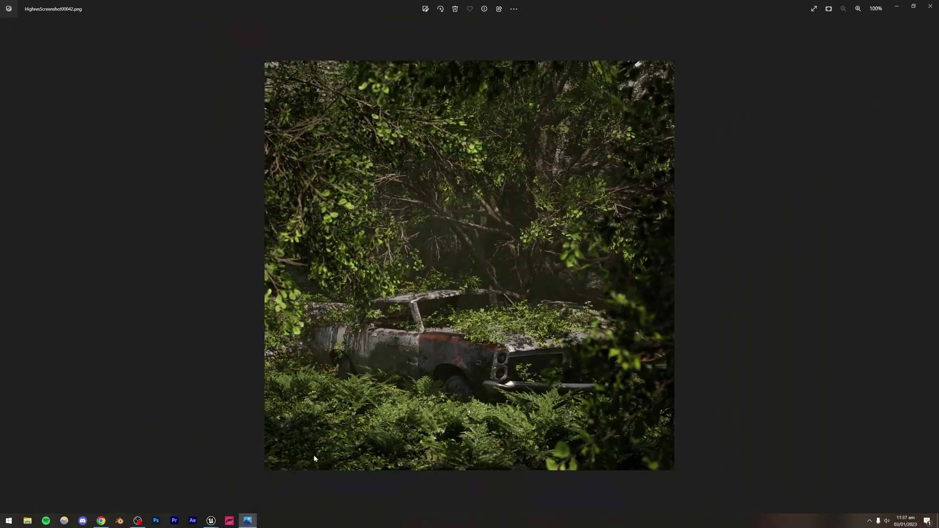
mouse_move(211, 521)
left_click(236, 485)
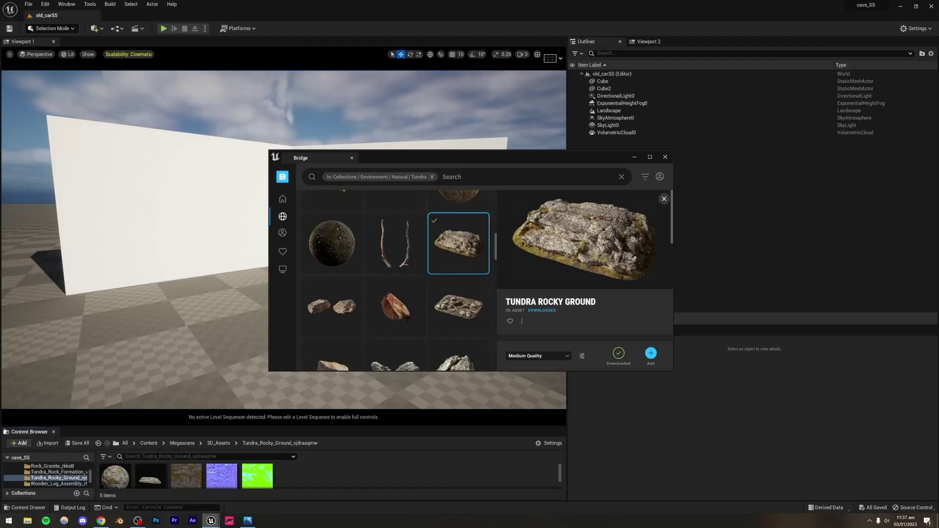
Step: Place the Tundra Rocky Ground mesh in front of the white walls and scale it down uniformly to about 0.53
left_click(665, 157)
left_click_drag(146, 483, 214, 278)
mouse_move(395, 292)
right_mouse_down()
mouse_move(342, 332)
mouse_move(362, 337)
mouse_move(395, 292)
right_mouse_up()
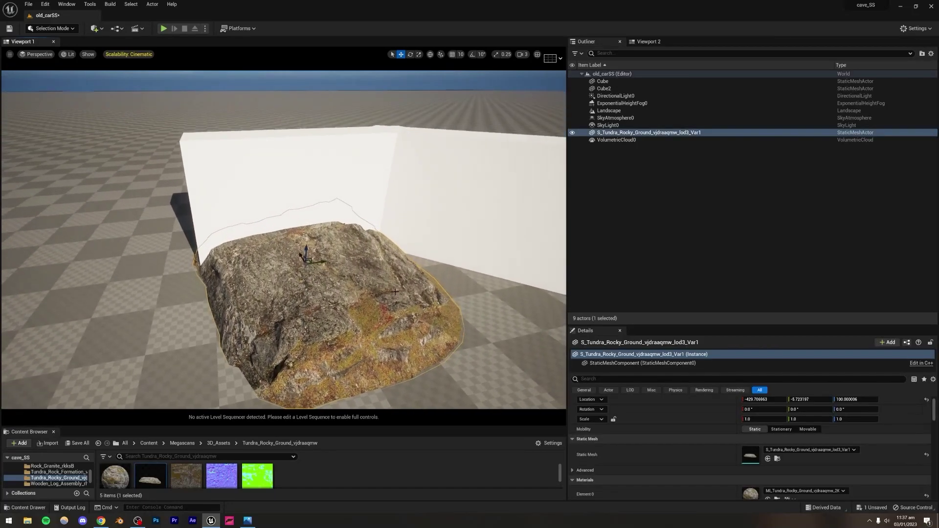
left_click(418, 54)
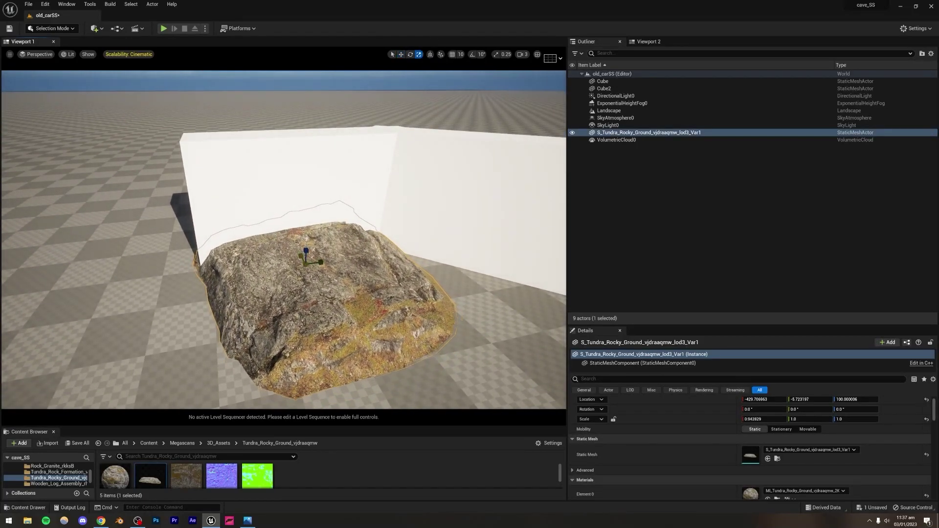
key("ctrl+z")
left_click_drag(305, 265, 289, 280)
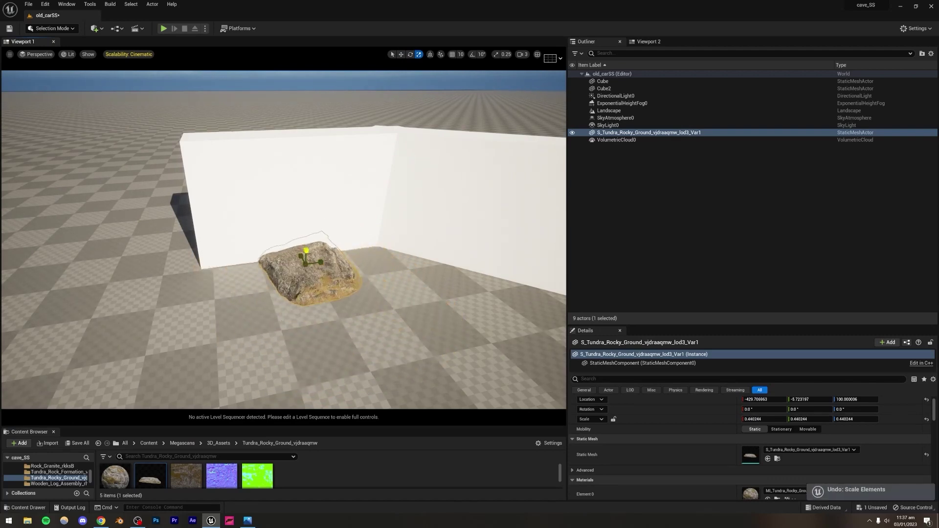
Step: Stand the rock upright against the first white wall and scale it up uniformly to about 0.8
left_click(403, 55)
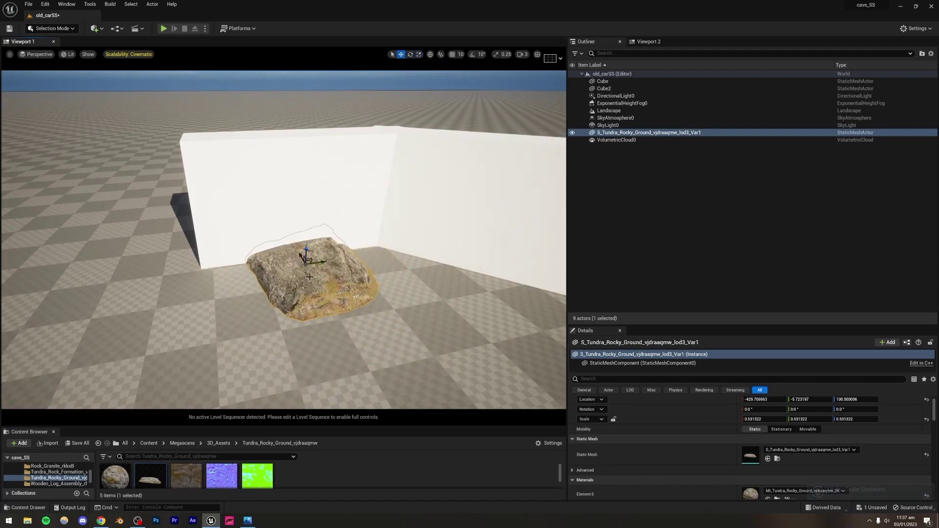
left_click_drag(290, 279, 335, 93)
left_click(402, 55)
left_click_drag(310, 256, 280, 169)
left_click(401, 54)
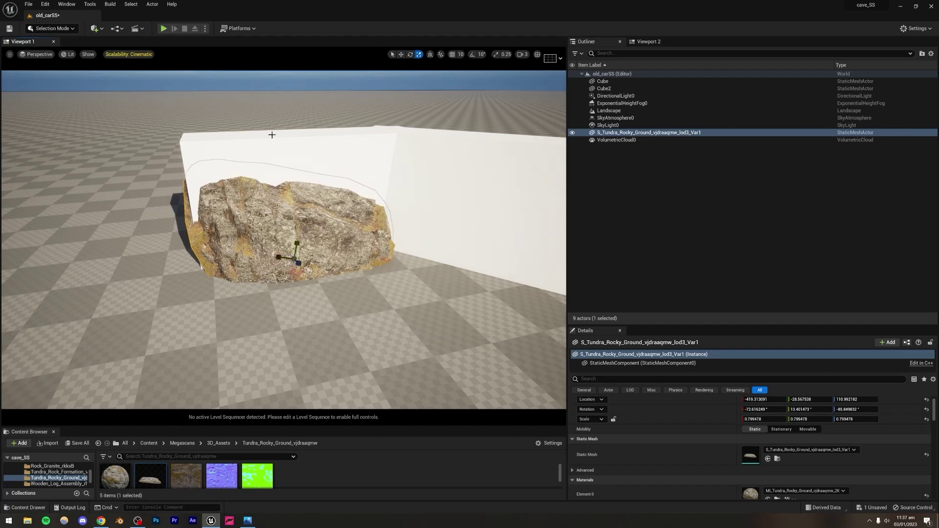
key("Escape")
Step: Enlarge the upright rock uniformly to about 0.96 so it covers more of the wall
right_click_drag(284, 240, 308, 162)
left_click(277, 263)
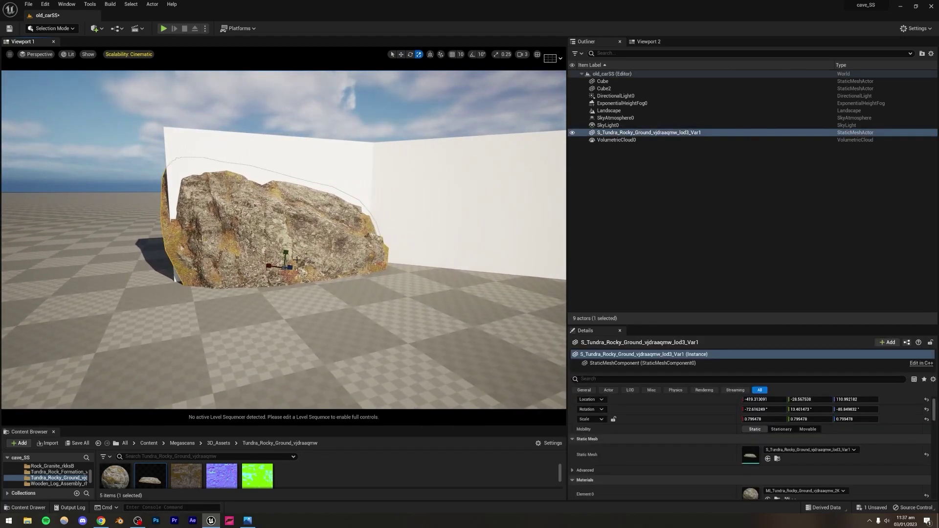
left_click_drag(285, 267, 284, 238)
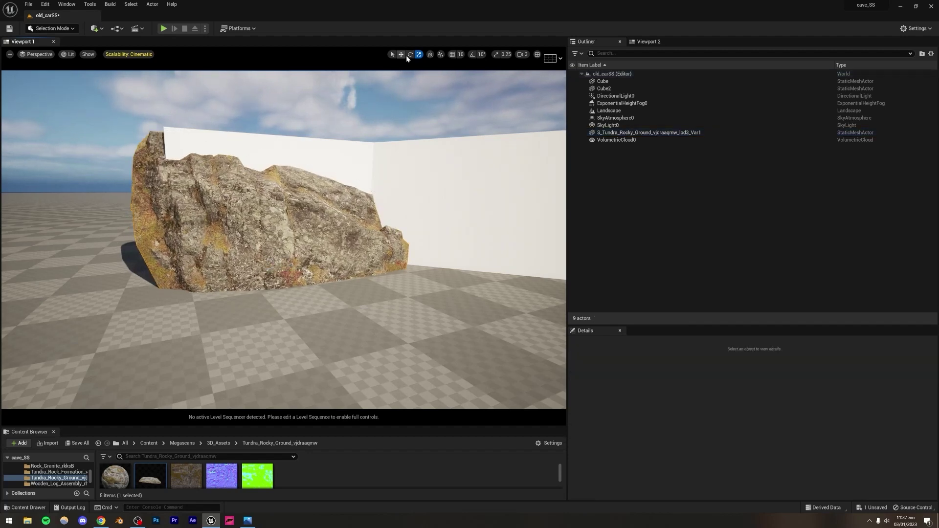
Step: Duplicate the rock straight up above the original to make the rock wall taller, and adjust the copy's placement
left_click(295, 247)
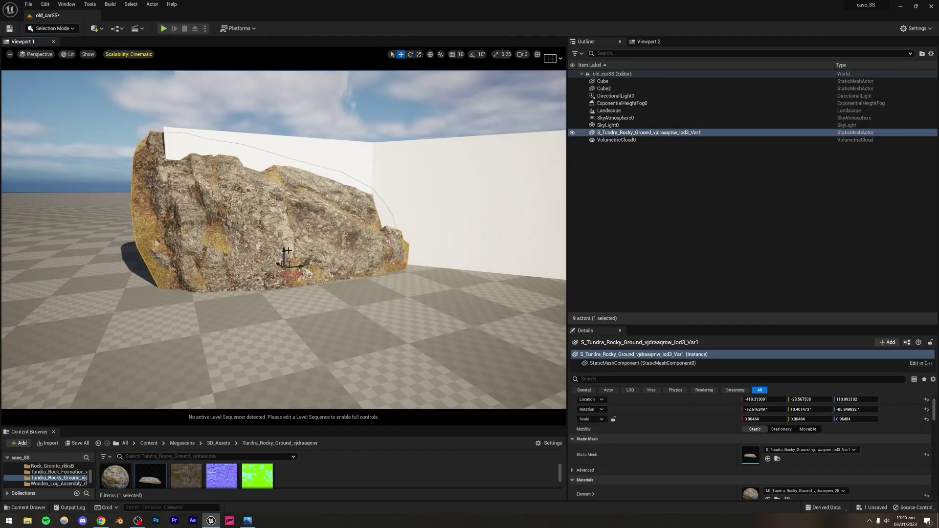
left_click_drag(285, 250, 287, 111, "alt")
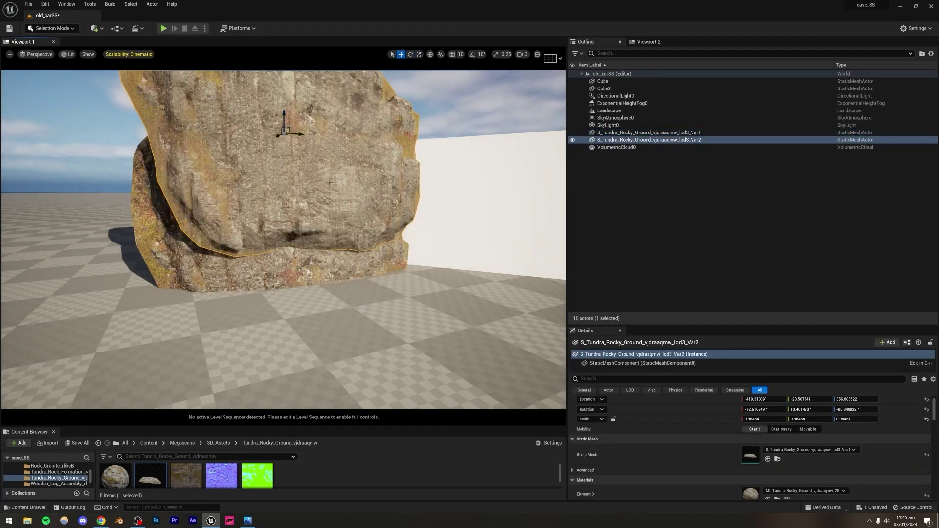
right_click_drag(287, 111, 247, 78)
right_click_drag(301, 379, 342, 379)
mouse_move(284, 190)
left_mouse_down("alt")
mouse_move(289, 203)
mouse_move(222, 199)
mouse_move(280, 201)
left_mouse_up("alt")
middle_click_drag(337, 204, 303, 226, "alt")
mouse_move(322, 227)
left_mouse_down()
mouse_move(305, 227)
mouse_move(314, 225)
left_mouse_up()
key("Escape")
right_click_drag(314, 225, 343, 229)
right_click_drag(273, 186, 273, 225)
Step: Duplicate both stacked rocks, turn the copies to follow the second white wall and place them next to the originals
key("w")
left_click(311, 294, "ctrl")
right_click_drag(286, 277, 286, 296)
key("s")
key("ctrl+d")
left_click_drag(268, 200, 358, 161)
left_click(410, 54)
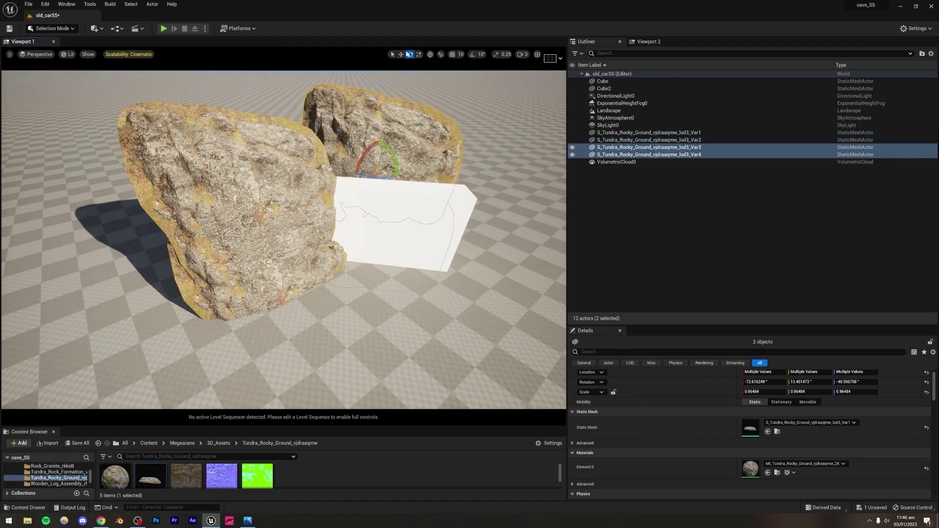
left_click_drag(372, 166, 356, 182)
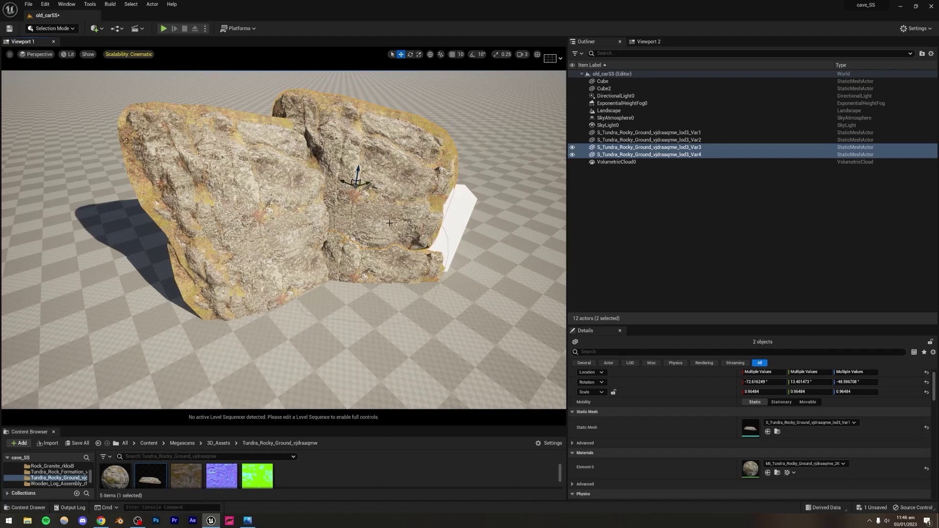
Step: Duplicate the second rock pair and shift the copies further along the second wall to extend the rock face
right_click_drag(426, 230, 425, 176)
left_click_drag(332, 207, 409, 206, "alt")
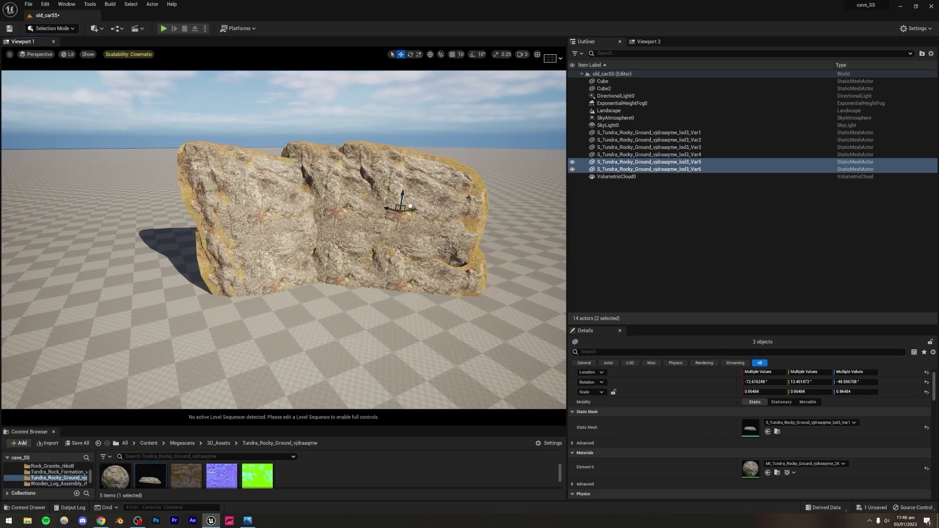
left_click(428, 137)
mouse_move(334, 152)
right_mouse_down()
mouse_move(348, 118)
mouse_move(334, 151)
right_mouse_up()
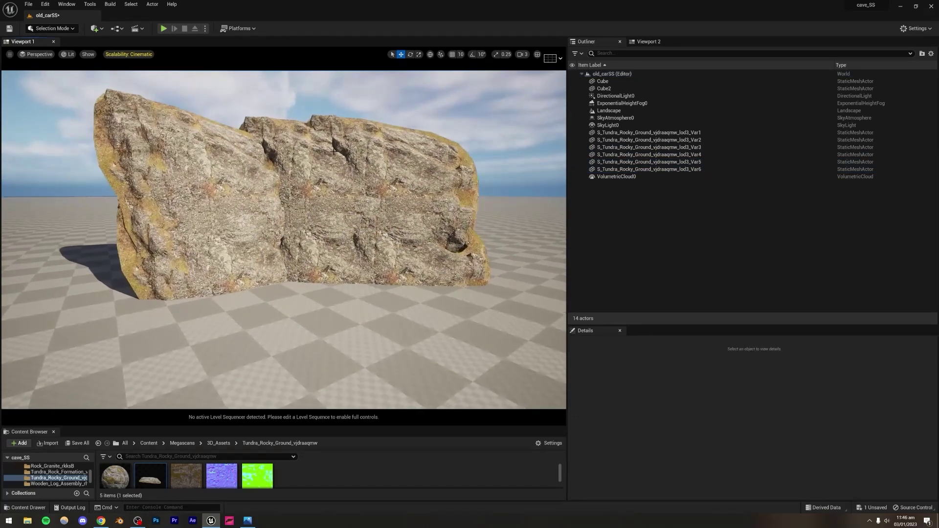
Step: Tilt the upper middle rock to a Y rotation of about 30° to break up the repeated silhouette
left_click(324, 160)
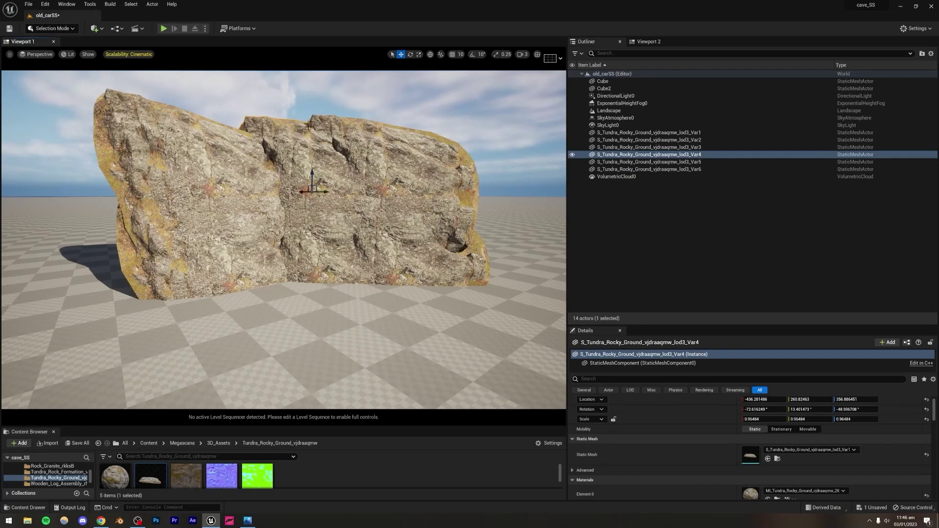
left_click(409, 54)
mouse_move(325, 201)
left_mouse_down()
mouse_move(296, 187)
mouse_move(303, 217)
mouse_move(319, 204)
left_mouse_up()
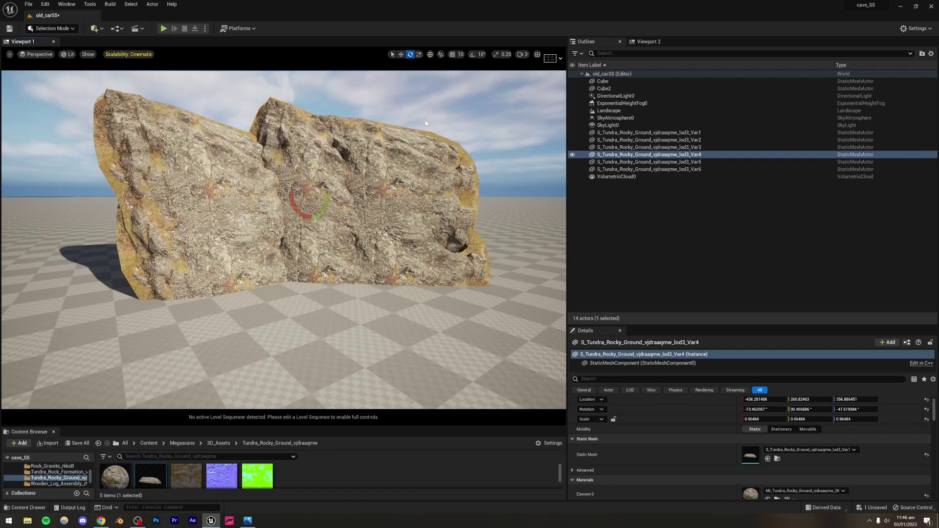
key("Escape")
right_click_drag(367, 198, 319, 203)
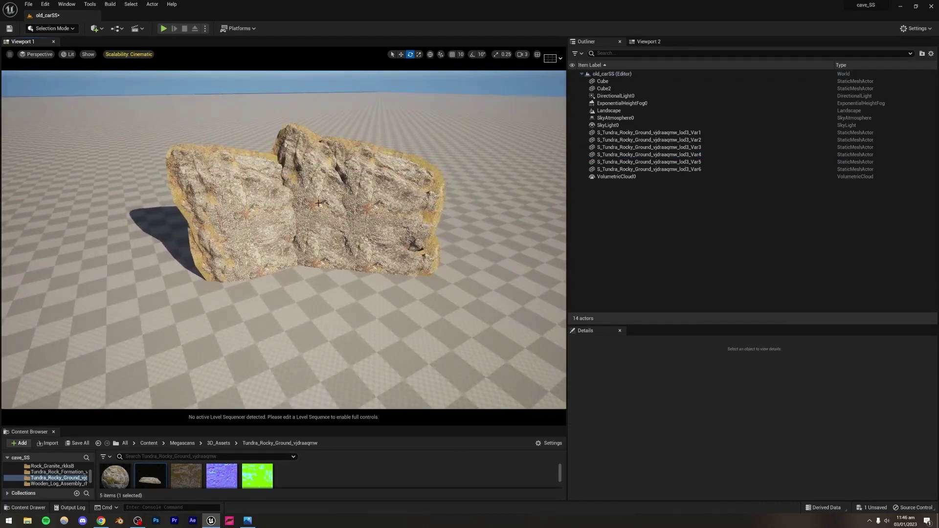
Step: Compare the rock wall in the level with the abandoned-car reference image
left_click(247, 521)
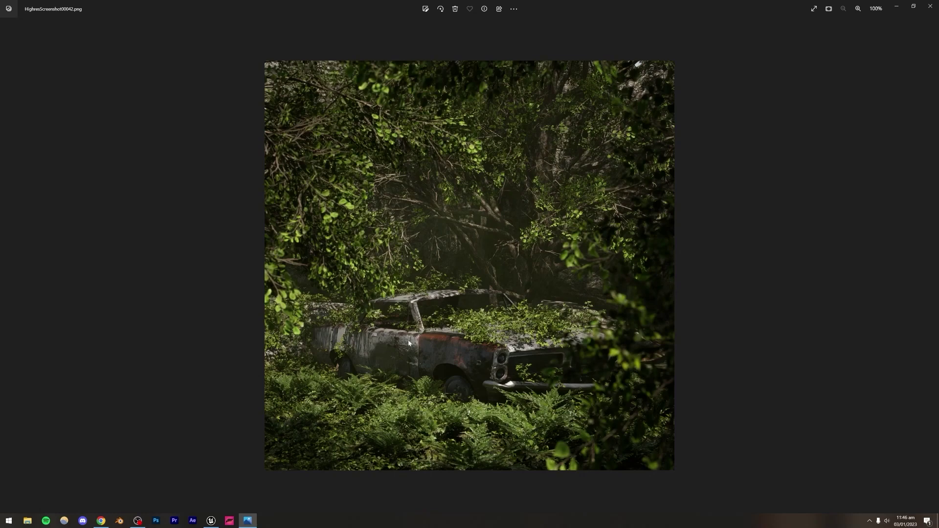
left_click(211, 521)
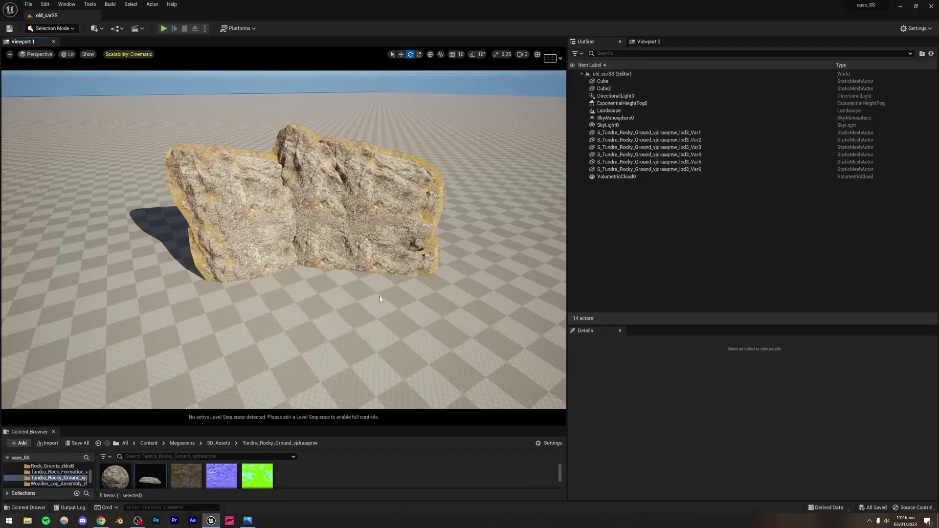
right_click_drag(169, 386, 169, 399)
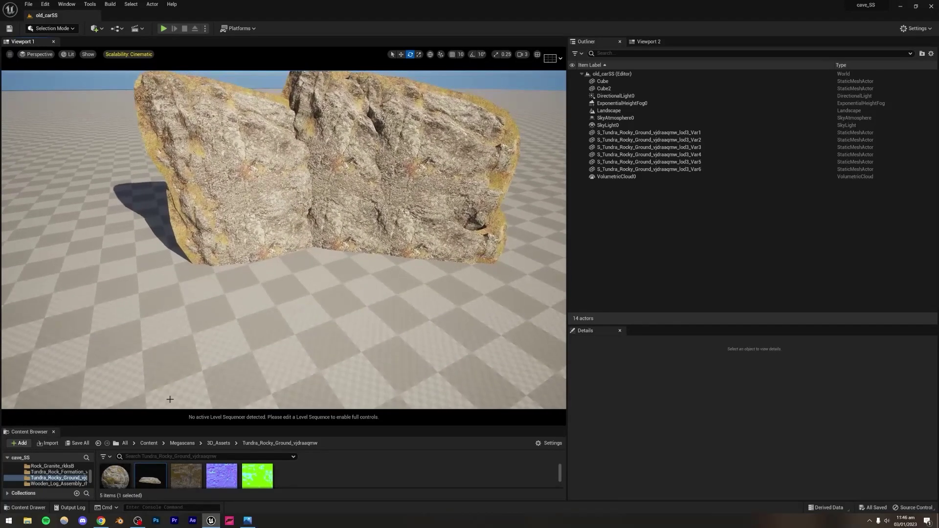
Step: Open the Quixel asset library and go to the Broadleaf Forest collection under the natural environments
left_click(20, 443)
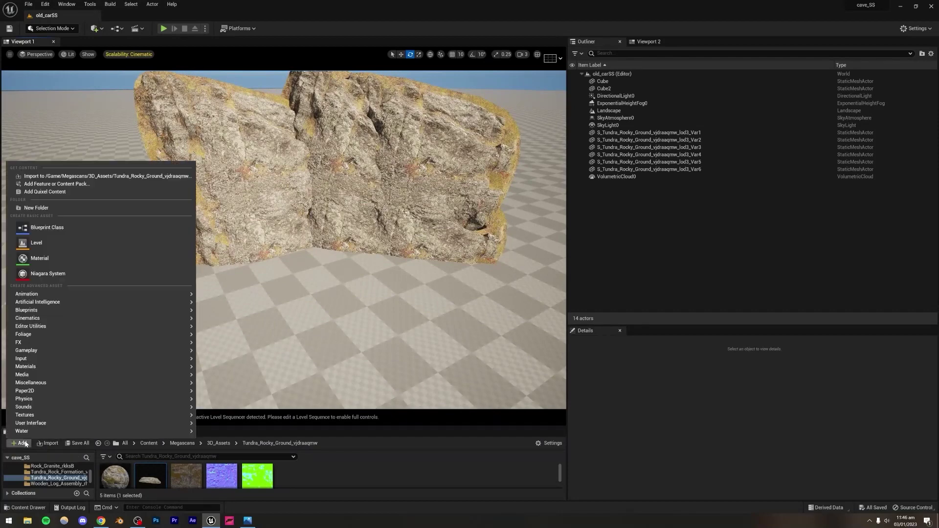
left_click(44, 189)
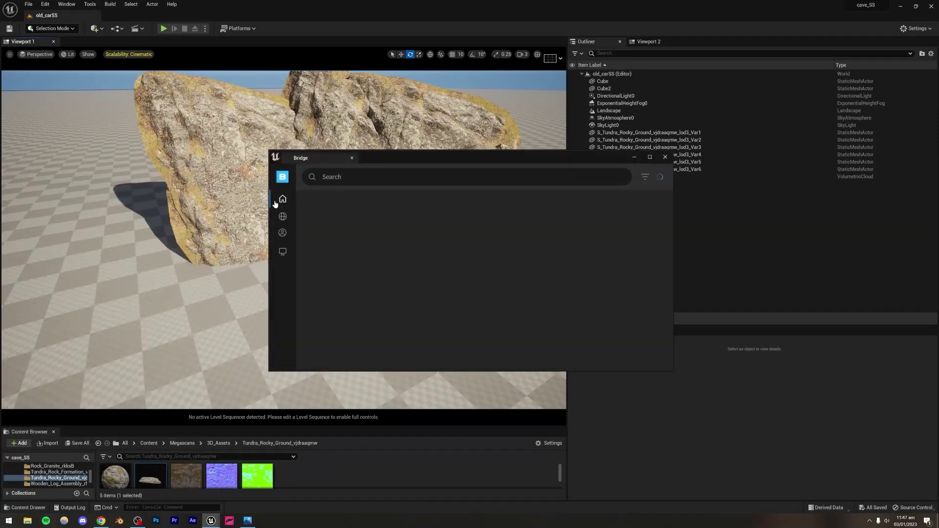
left_click(283, 216)
mouse_move(286, 218)
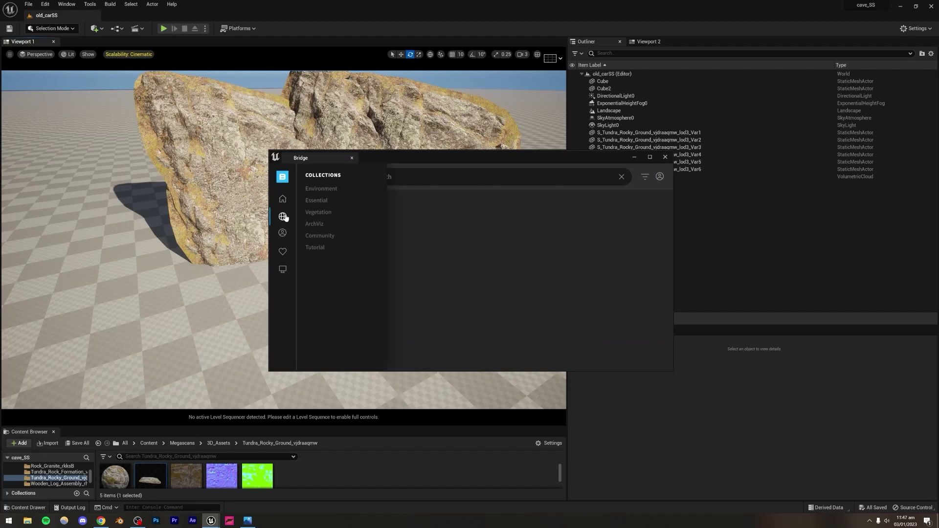
left_click(317, 189)
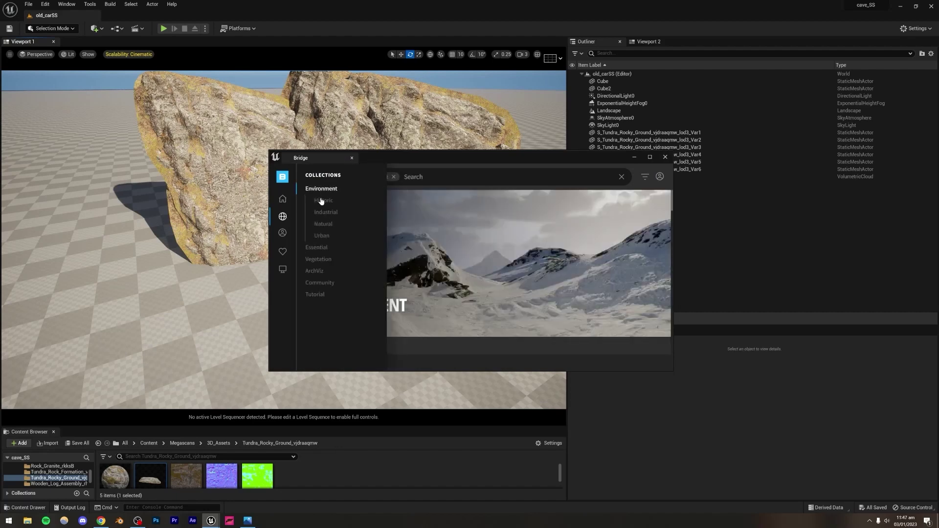
left_click(323, 225)
scroll(503, 254, "down", 3)
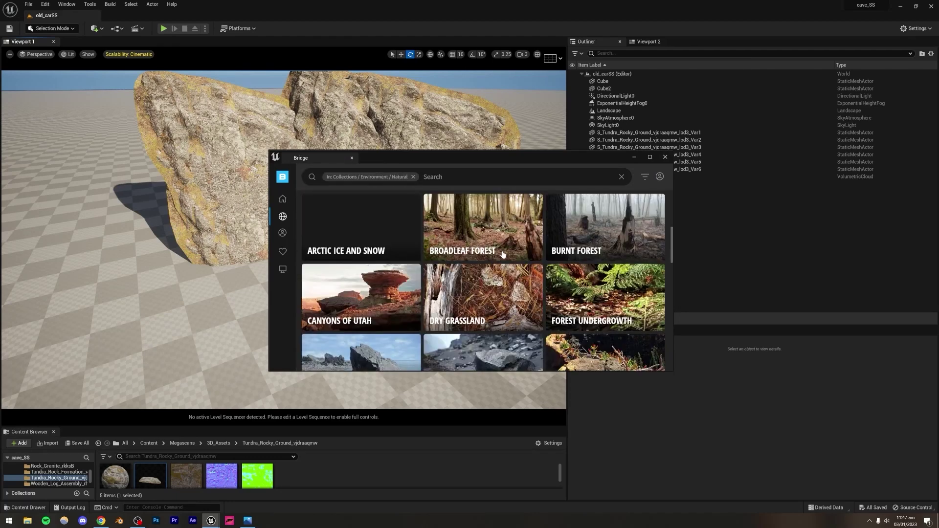
left_click(484, 233)
Step: Find the Mossy Forest Ground asset in the Broadleaf Forest collection and add it to the project at Medium Quality
scroll(465, 250, "down", 5)
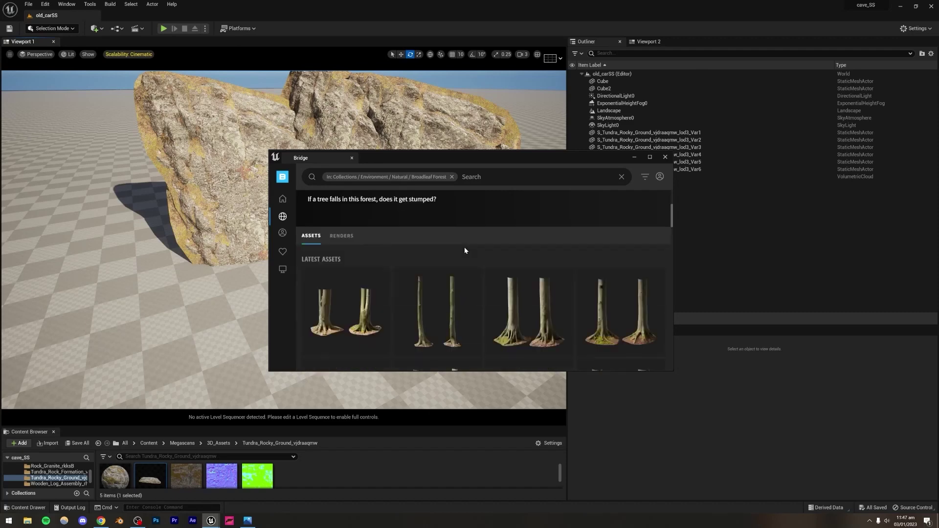
scroll(464, 247, "down", 8)
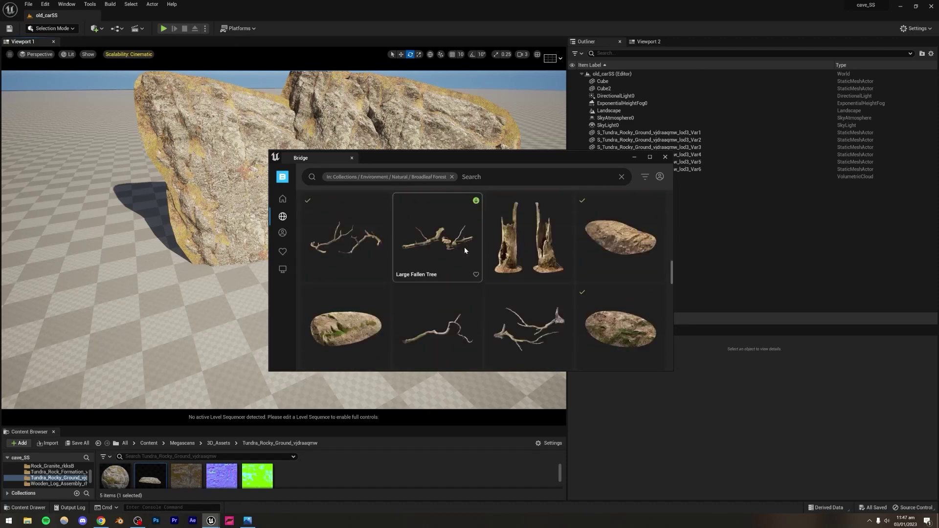
scroll(465, 248, "down", 2)
scroll(465, 248, "up", 3)
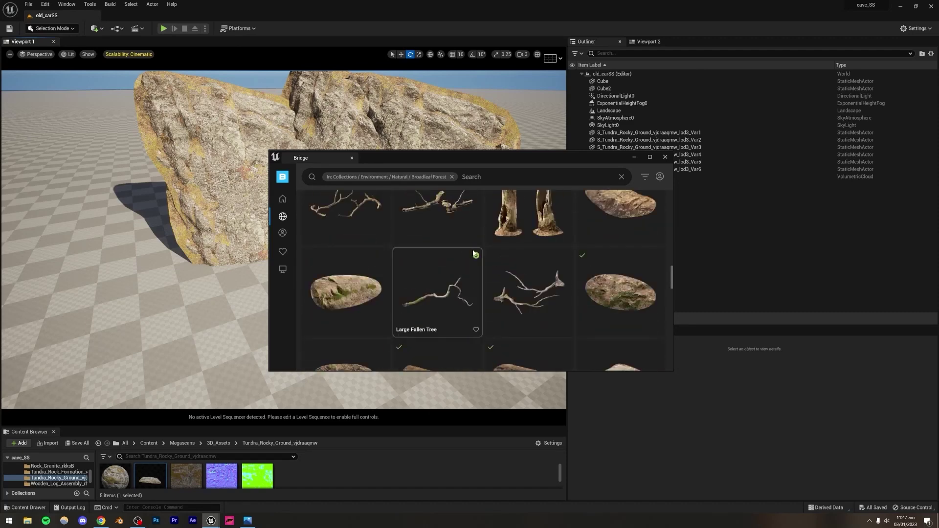
scroll(472, 249, "down", 3)
scroll(472, 249, "down", 1)
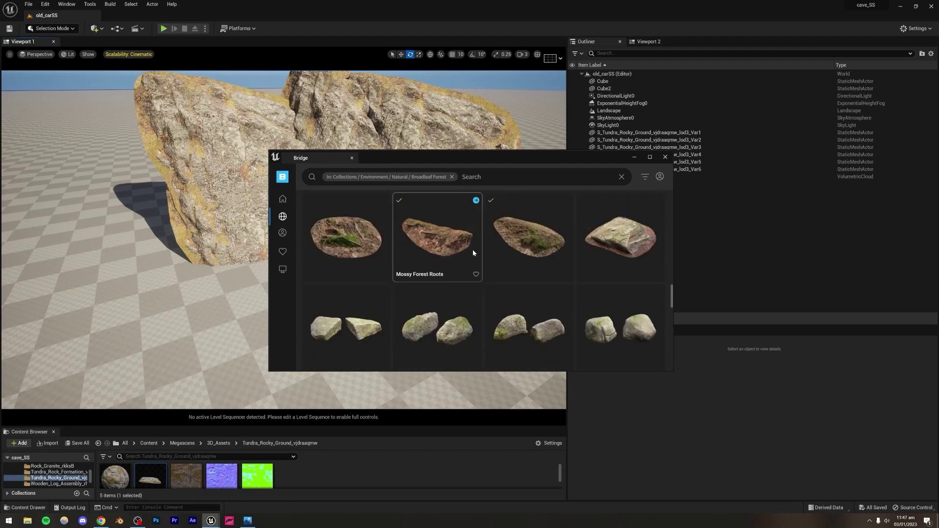
left_click(533, 229)
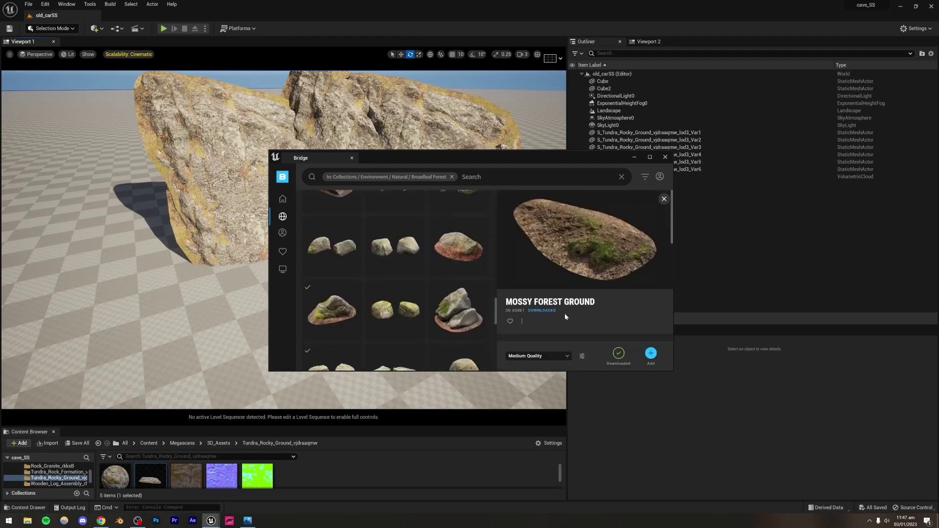
scroll(332, 322, "up", 3)
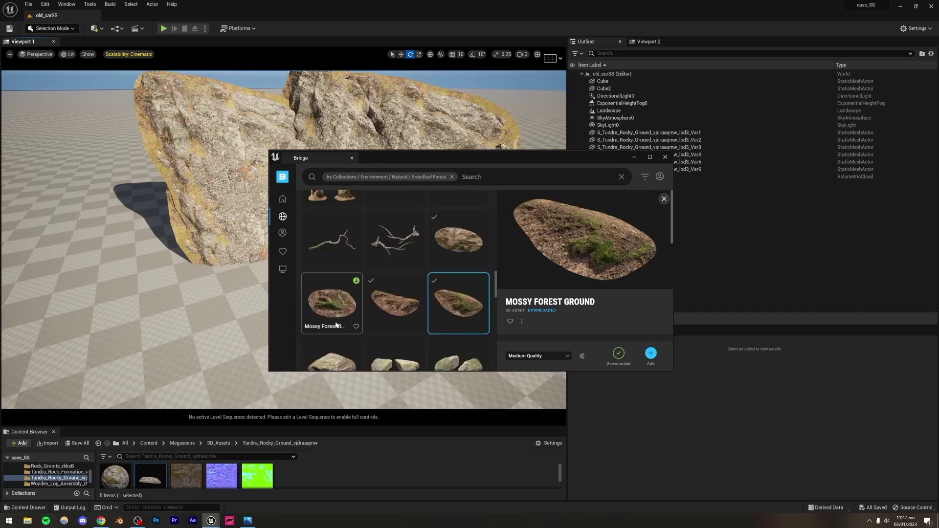
scroll(402, 296, "down", 6)
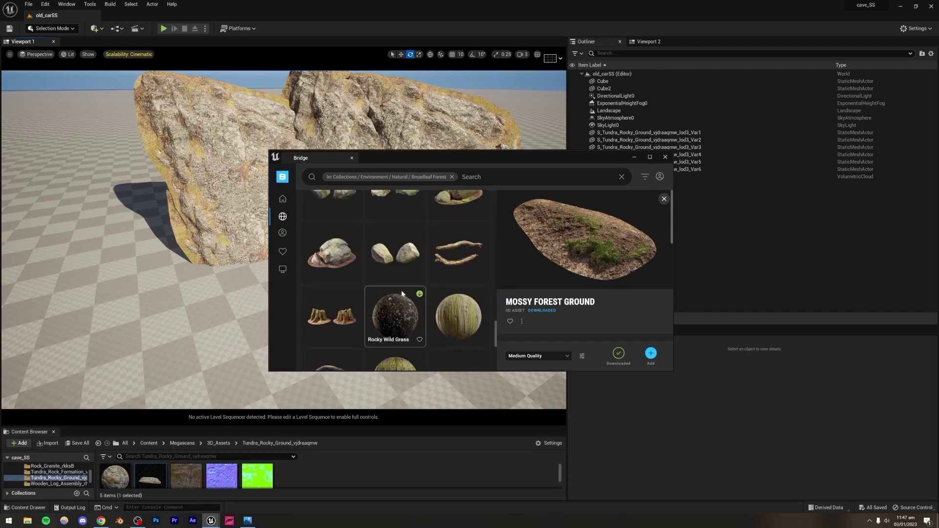
left_click(646, 356)
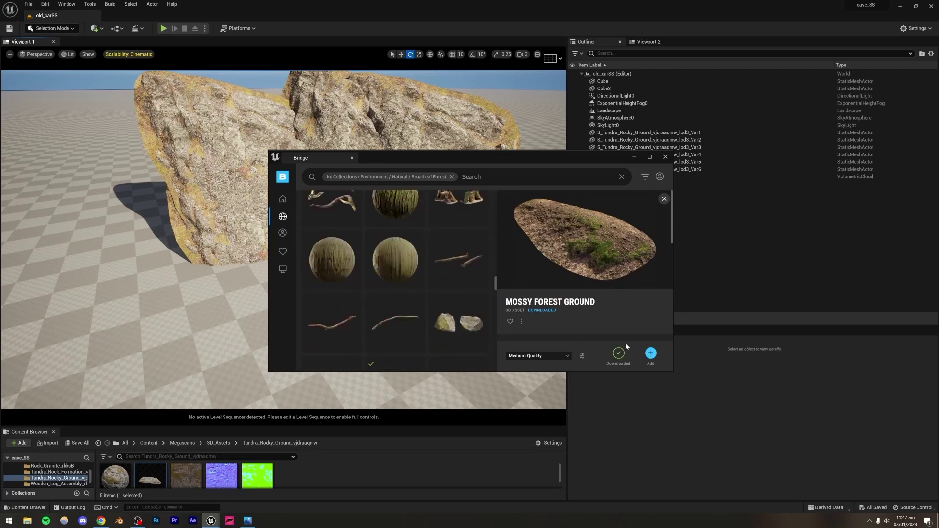
left_click_drag(415, 159, 598, 172)
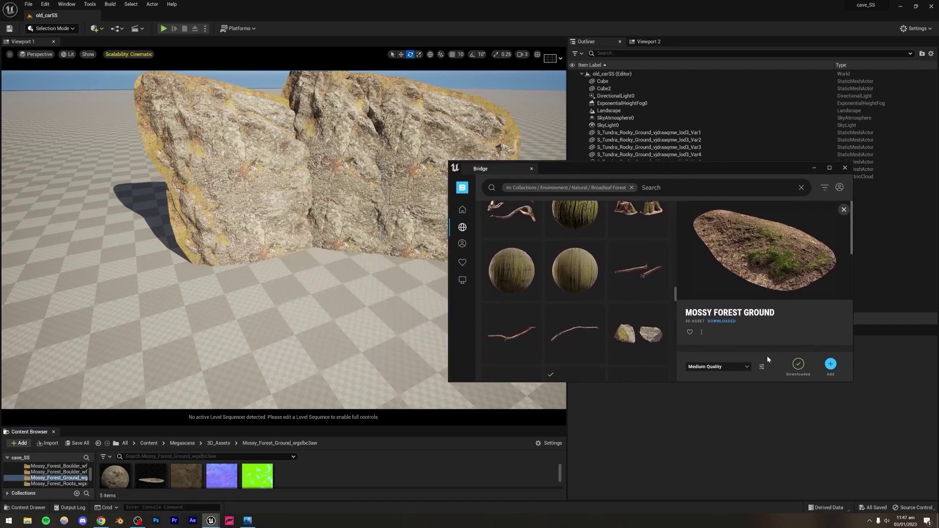
Step: Place the mossy ground mesh in front of the rock wall and scale it to about 1.85, 1.85, 1.51
left_click_drag(150, 476, 334, 296)
left_click(418, 55)
right_click_drag(334, 296, 339, 259)
left_click_drag(232, 254, 232, 269)
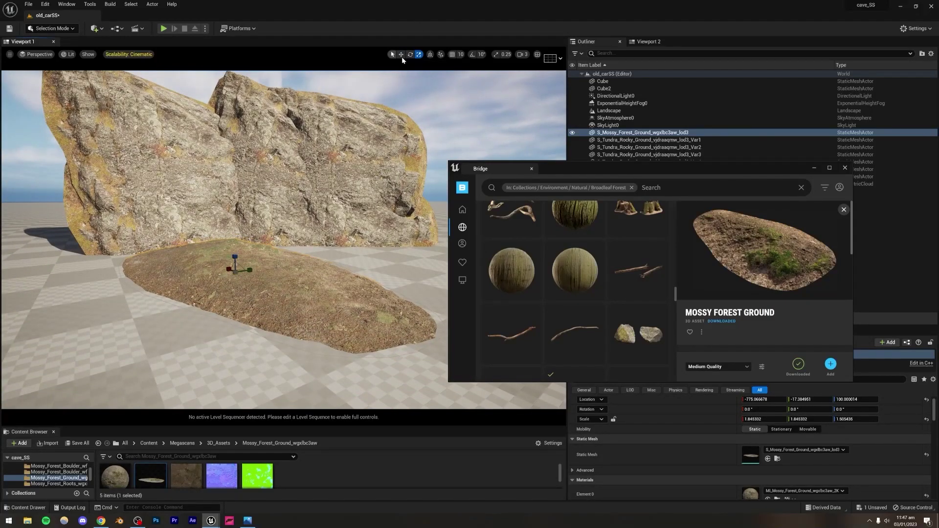
Step: Shift the ground patch to about Y -81 and widen it to a Y scale of about 2.92
left_click_drag(245, 271, 194, 278)
right_click_drag(194, 278, 411, 4)
key("s")
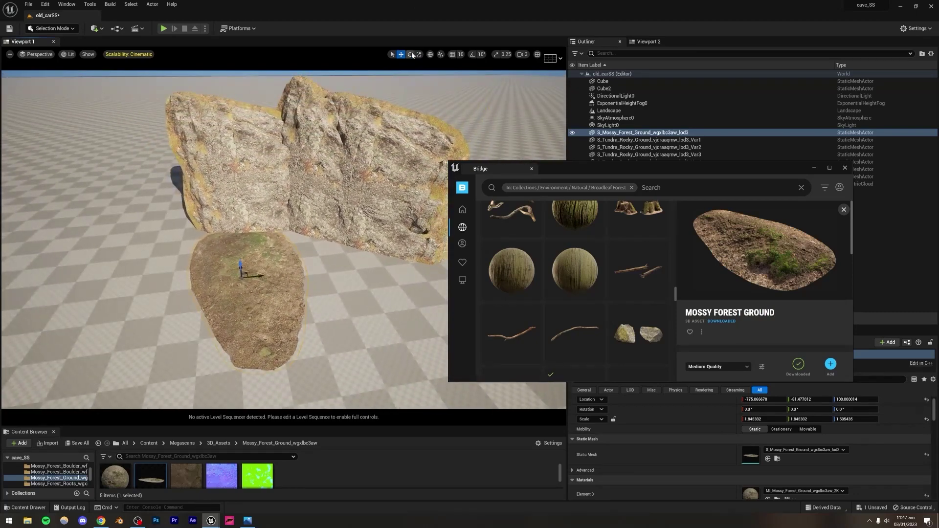
left_click_drag(257, 274, 279, 275)
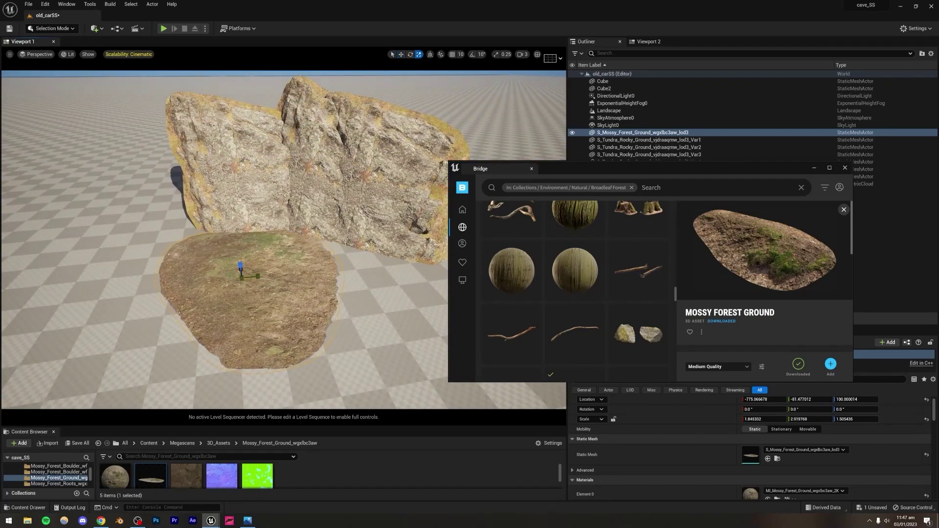
Step: Move the ground patch to about X -650, Y -139 so it sits against the base of the rock wall
mouse_move(389, 176)
right_mouse_down()
mouse_move(394, 230)
mouse_move(395, 185)
right_mouse_up()
key("w")
key("s")
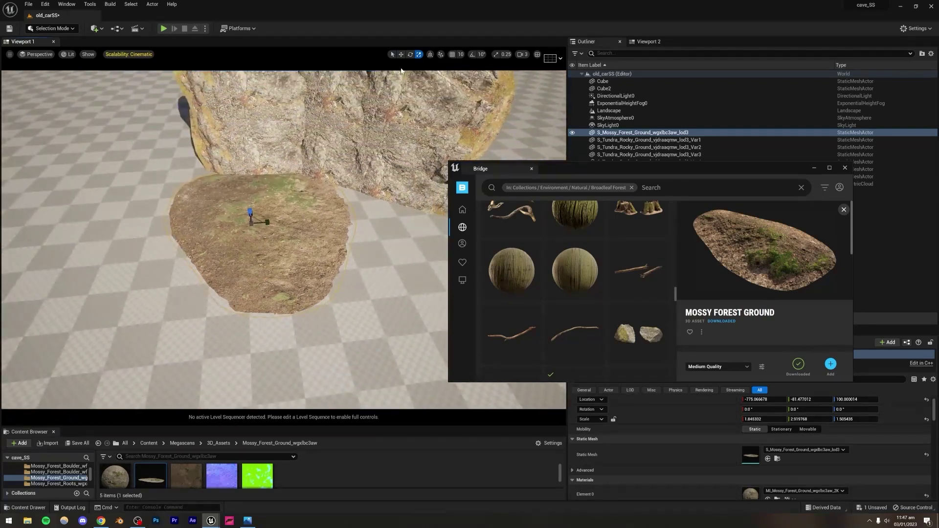
key("a")
mouse_move(238, 278)
right_mouse_down()
mouse_move(288, 278)
mouse_move(238, 277)
right_mouse_up()
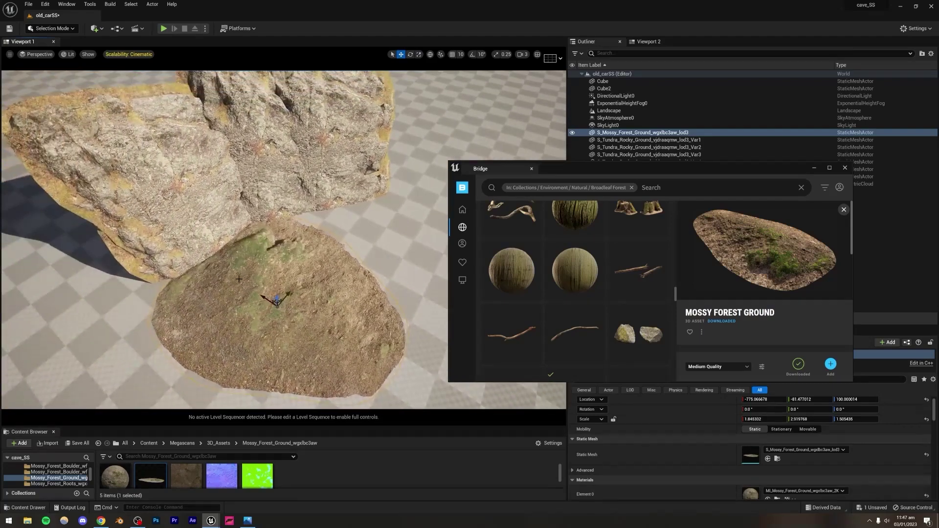
left_click_drag(274, 299, 252, 289)
key("ctrl+z")
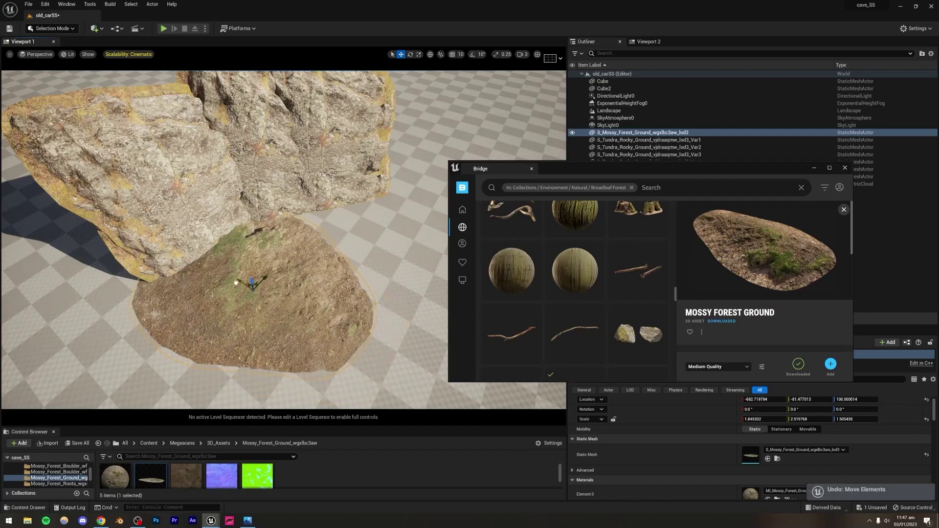
left_click_drag(256, 272, 228, 293)
right_click_drag(228, 292, 130, 271)
key("d")
right_click_drag(263, 277, 276, 292)
key("s")
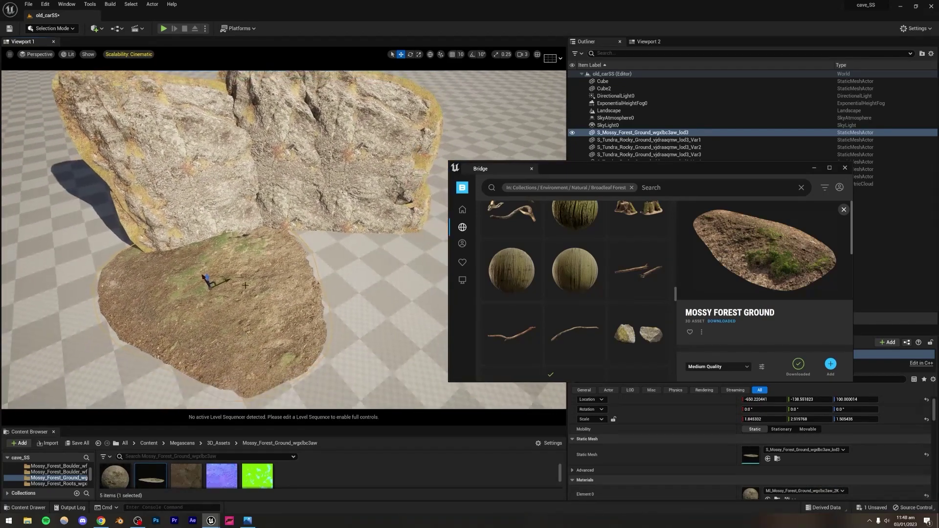
Step: Duplicate the ground patch sideways along the wall base, then rotate and shift the copy to vary its surface
left_click_drag(224, 283, 308, 267, "alt")
right_click_drag(342, 264, 377, 276)
key("s")
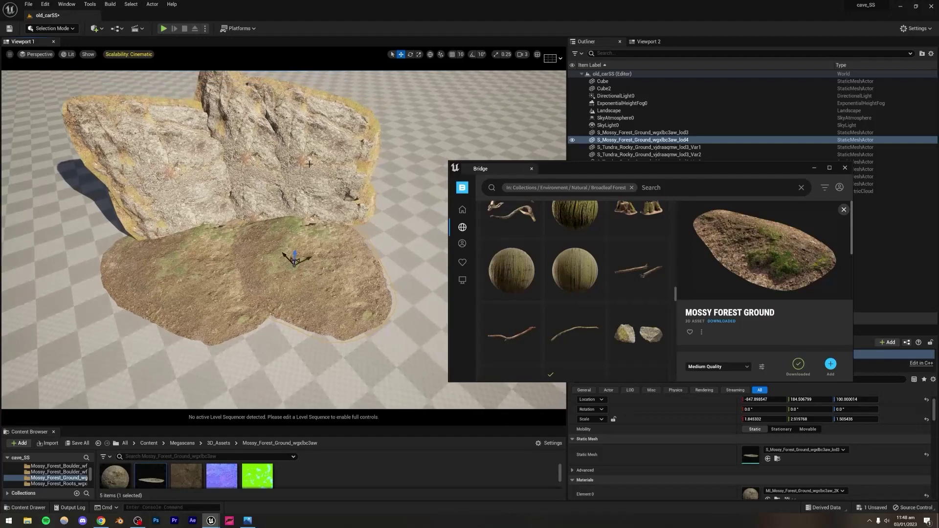
left_click(411, 55)
left_click_drag(294, 289, 385, 106)
left_click(401, 54)
left_click_drag(305, 259, 315, 229)
Step: Duplicate the first ground patch toward the foreground, placing the copy at about X -1062, Y 39
left_click(330, 328)
right_click_drag(331, 329, 316, 329)
key("s")
left_click(327, 274)
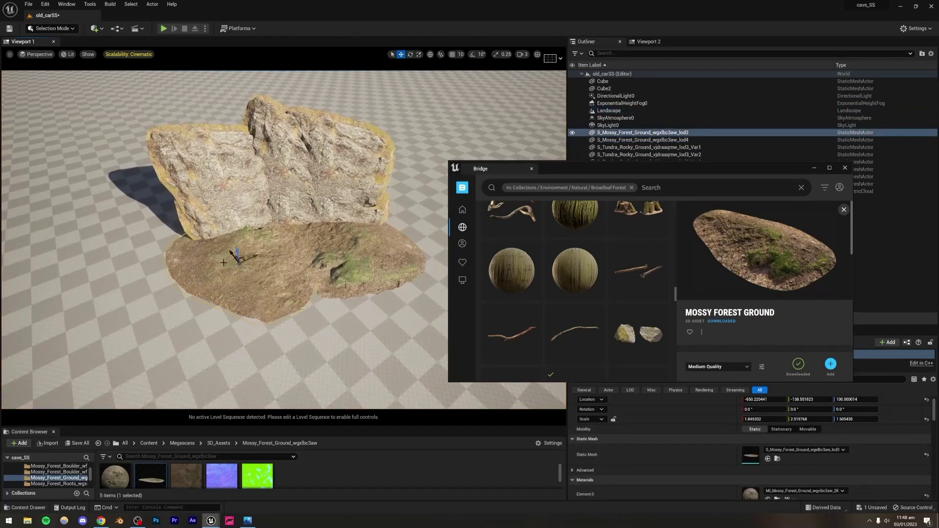
left_click_drag(232, 251, 341, 305, "alt")
right_click_drag(341, 306, 320, 306)
left_click_drag(356, 312, 354, 313)
key("ctrl+z")
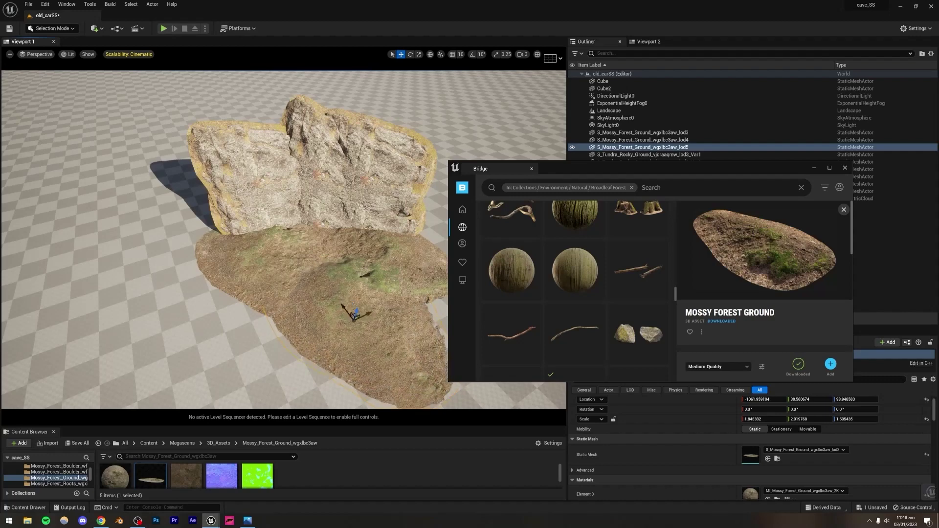
Step: Flatten the foreground ground patch to a Z scale of about 1.24
left_click(418, 54)
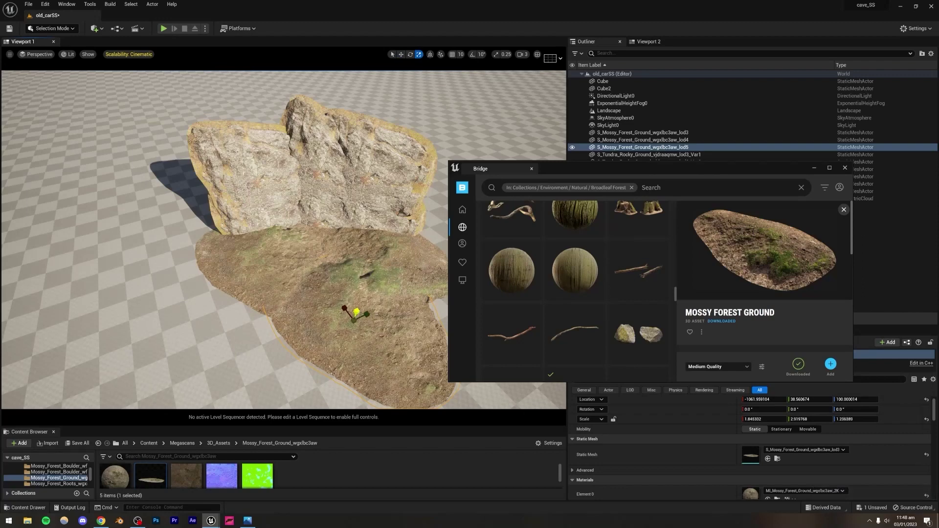
left_click_drag(357, 312, 357, 319)
right_click_drag(324, 264, 338, 210)
Step: Duplicate the flattened foreground patch sideways to widen the forest floor, and save the level
left_click(400, 54)
left_click_drag(277, 268, 159, 281, "alt")
right_click_drag(159, 281, 161, 195)
left_click(293, 294)
left_click_drag(307, 290, 306, 292)
key("Escape")
key("ctrl+s")
right_click_drag(307, 292, 293, 307)
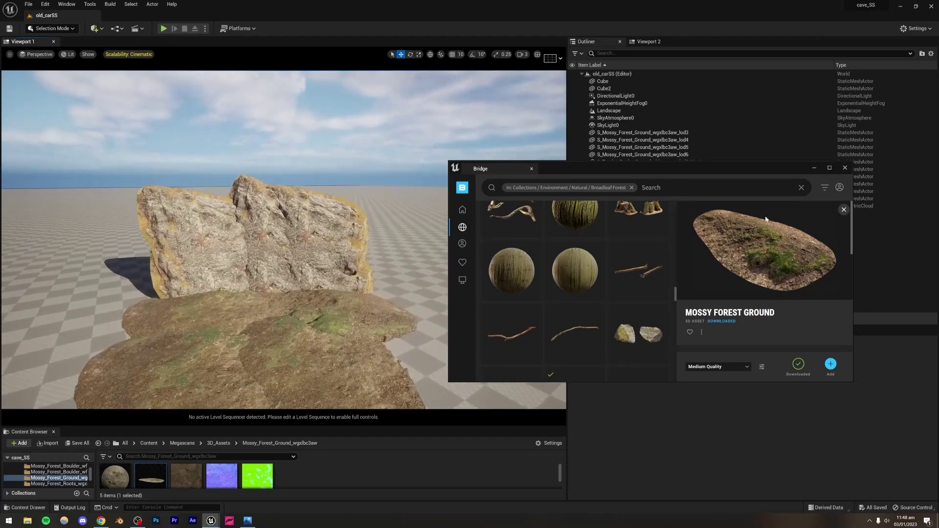
Step: Close the asset library and review the abandoned-car reference image against the blocked-out scene
left_click(844, 168)
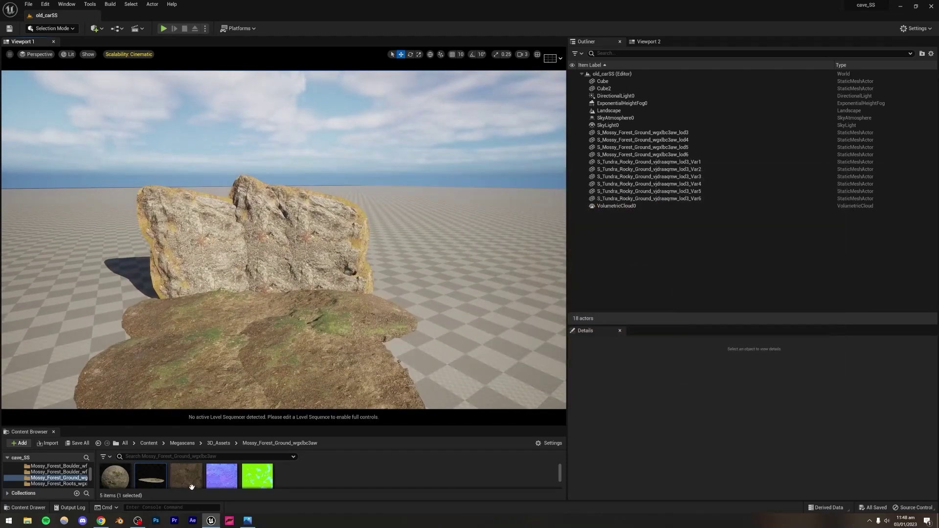
left_click(242, 521)
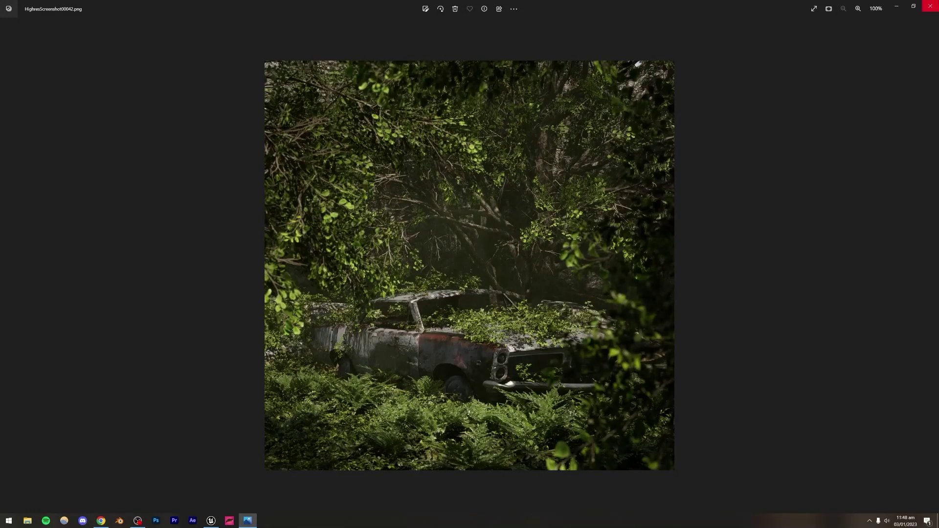
left_click(927, 6)
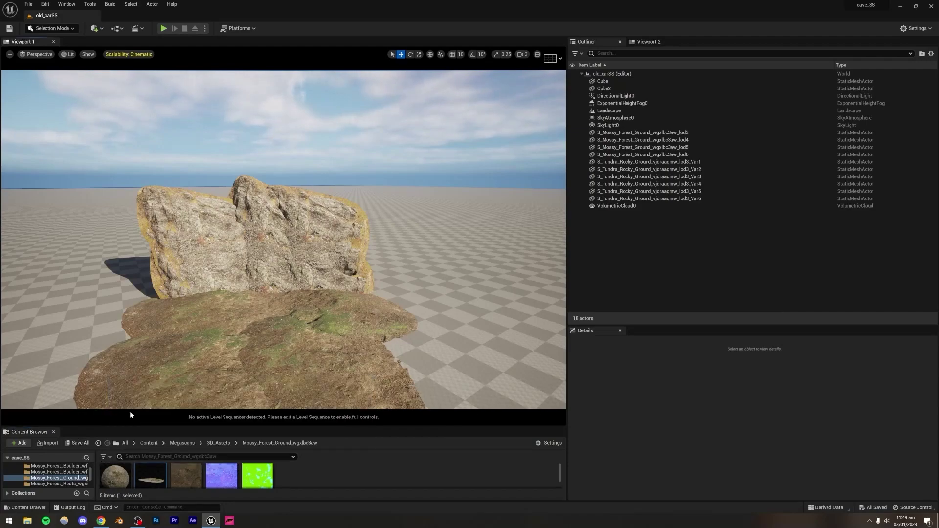
Step: Switch to Chrome and search Google for "old rusty car 3d model" in a new tab
left_click(101, 520)
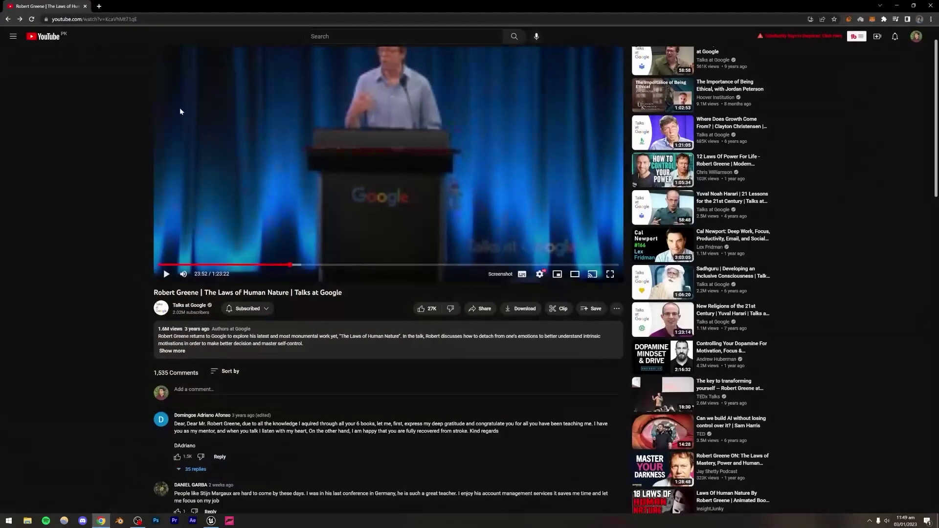
left_click(99, 7)
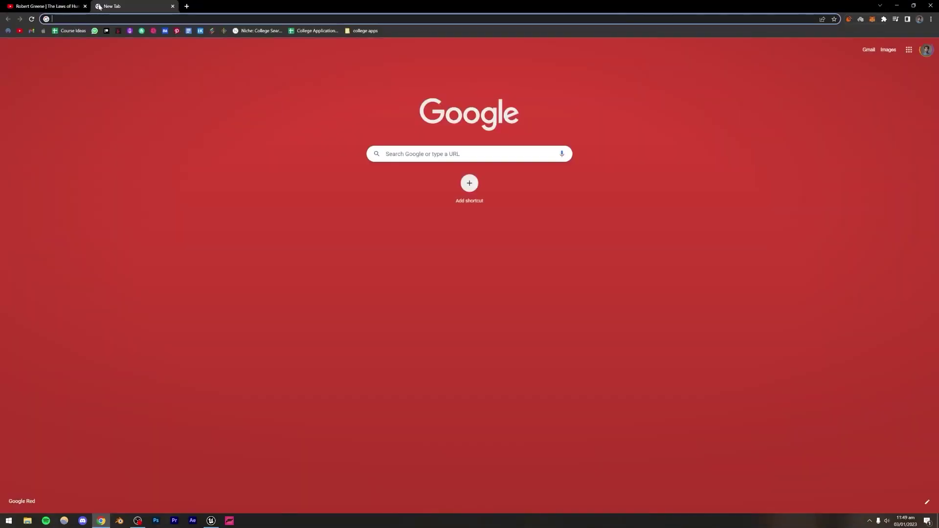
type("old rusty car 3d model")
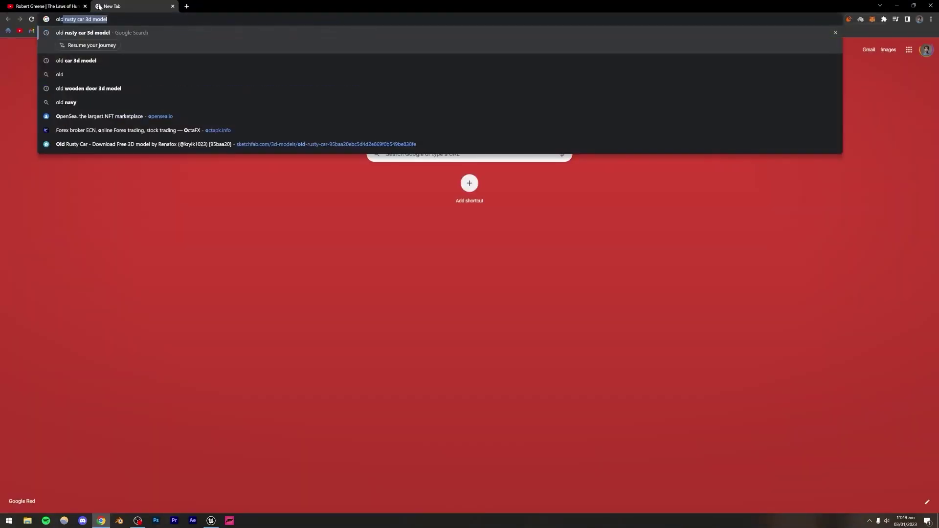
key("Return")
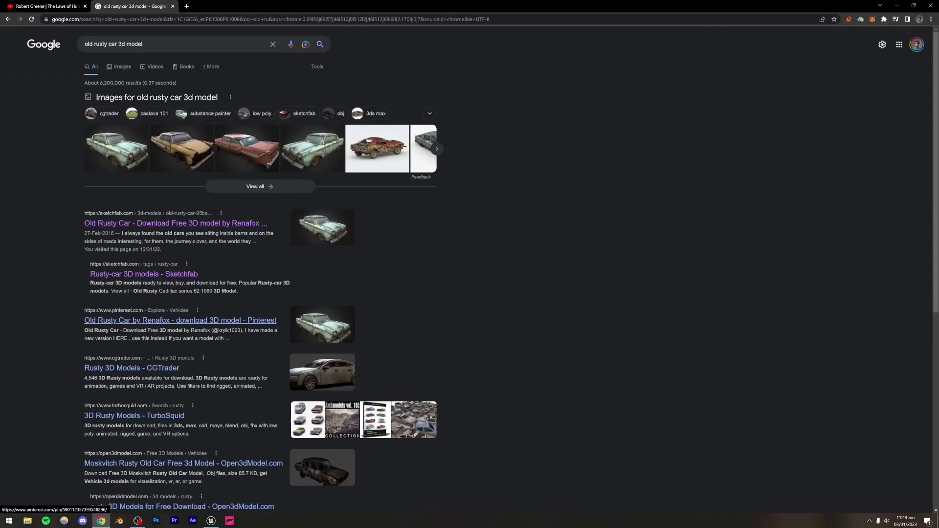
Step: Open the Sketchfab "Old Rusty Car" result in its own tab and inspect the model up close in the 3D viewer
right_click(150, 228)
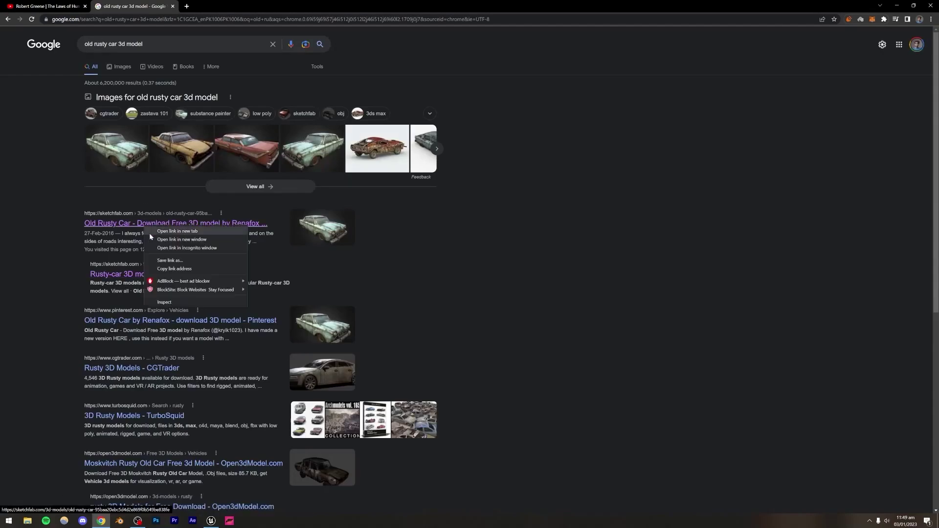
left_click(151, 231)
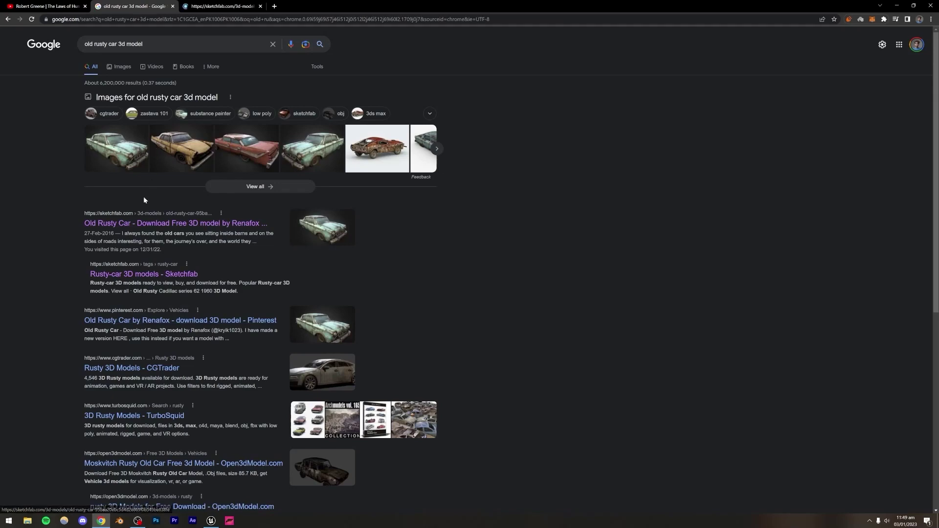
left_click(218, 5)
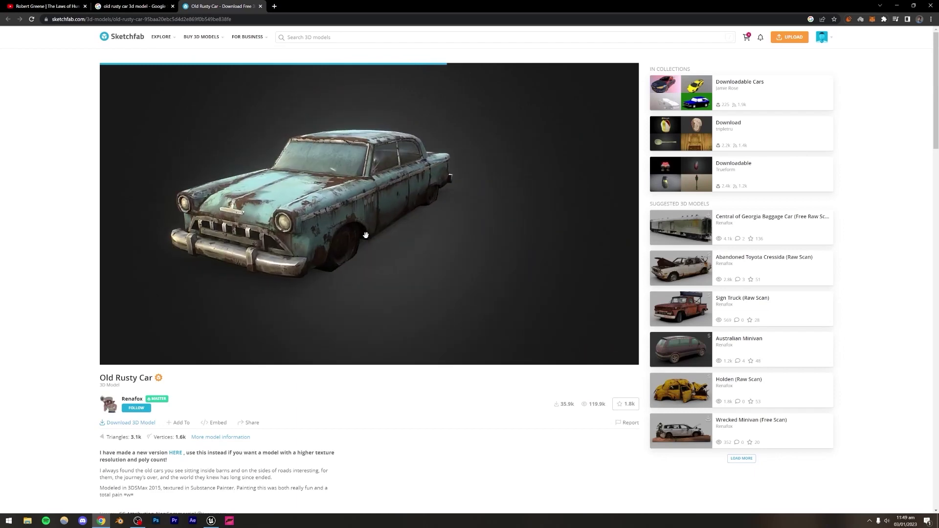
mouse_move(367, 218)
left_mouse_down()
mouse_move(354, 223)
mouse_move(428, 211)
mouse_move(385, 214)
left_mouse_up()
scroll(319, 216, "up", 5)
left_click_drag(318, 215, 469, 245)
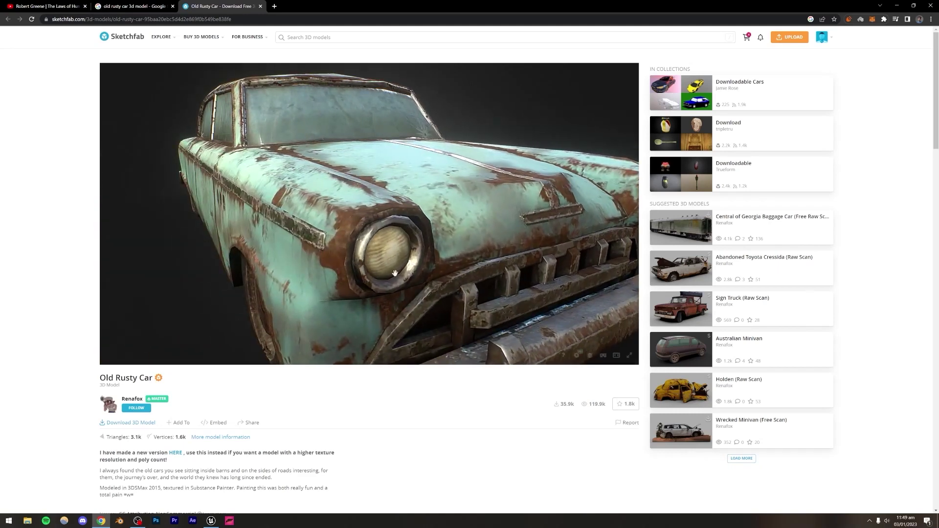
Step: Open Sketchfab's Rusty-car 3D models page from the search results and browse the alternative cars
left_click(135, 6)
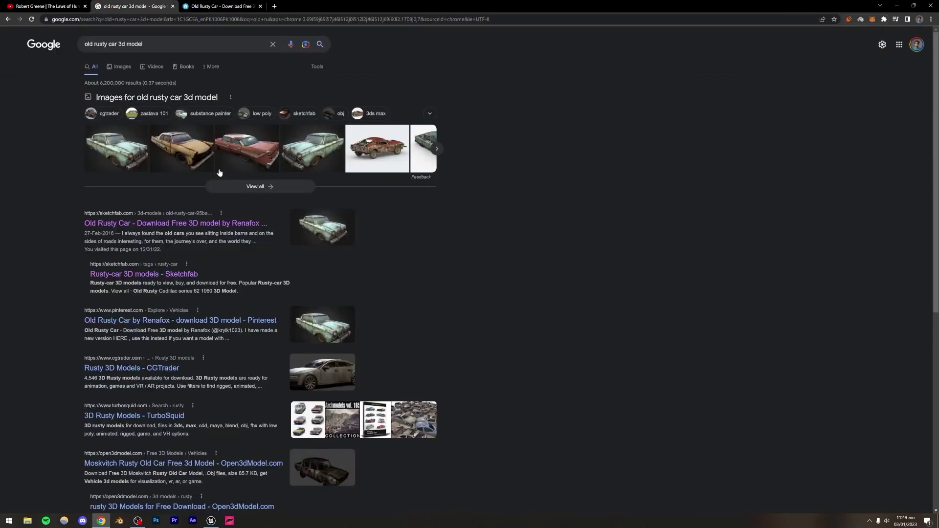
left_click(125, 276)
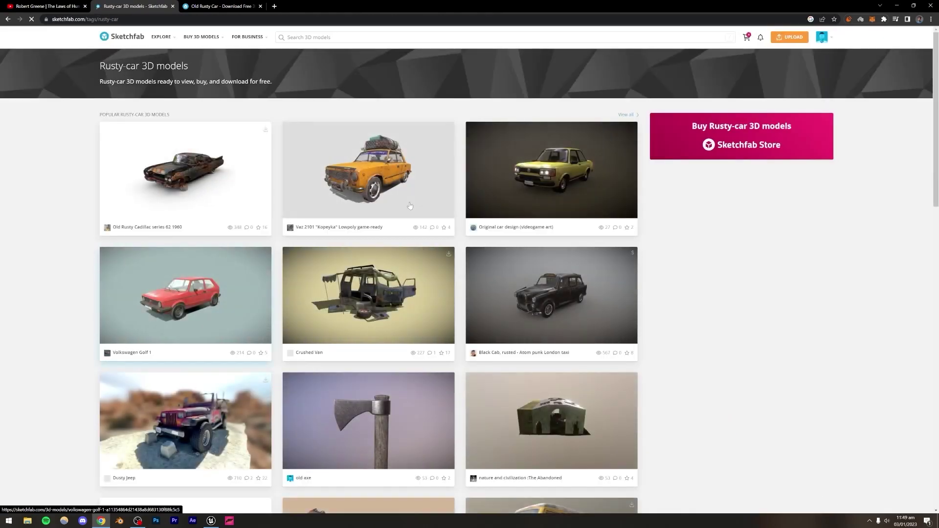
scroll(712, 226, "down", 6)
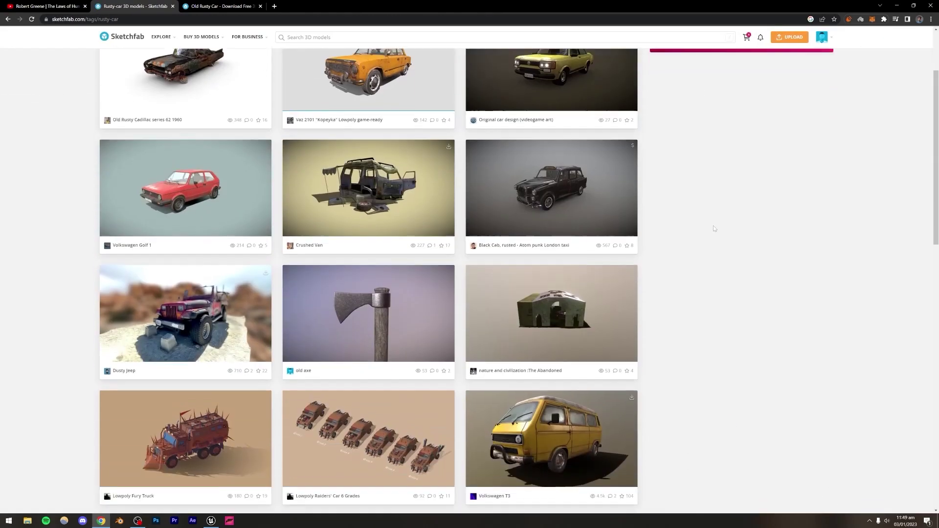
Step: Find the "Old rusted muscle car - Low poly model" among the Sketchfab results and open it in its own tab
scroll(713, 226, "down", 5)
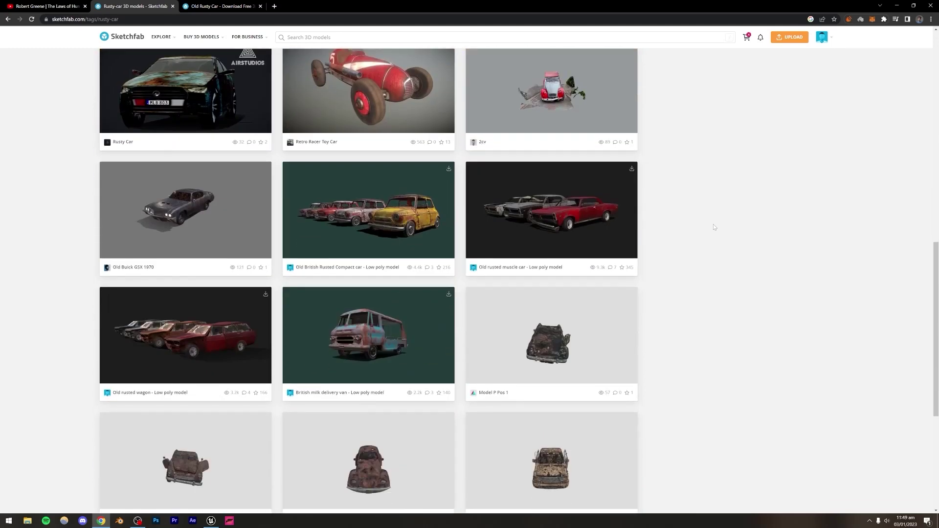
right_click(562, 209)
left_click(580, 215)
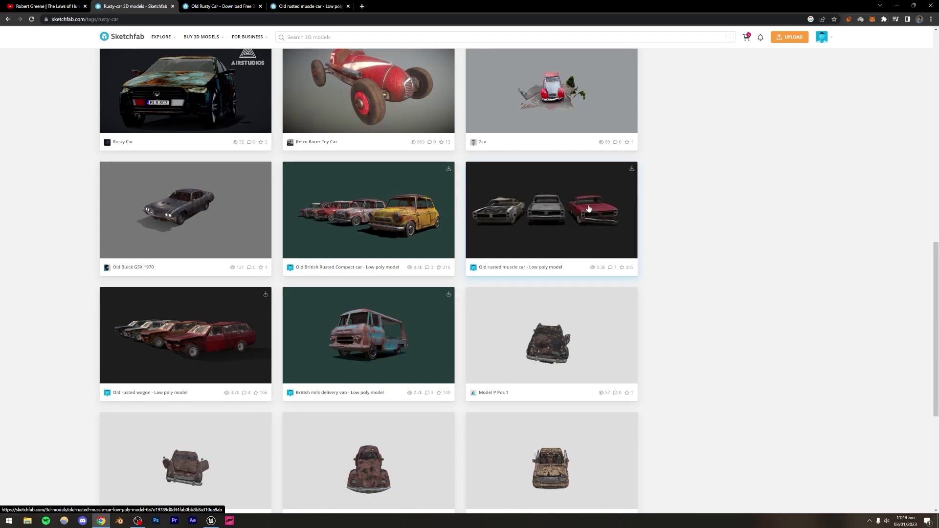
Step: Browse the remaining rusty-car thumbnails and open the complete list of models tagged rusty-car
scroll(662, 226, "down", 4)
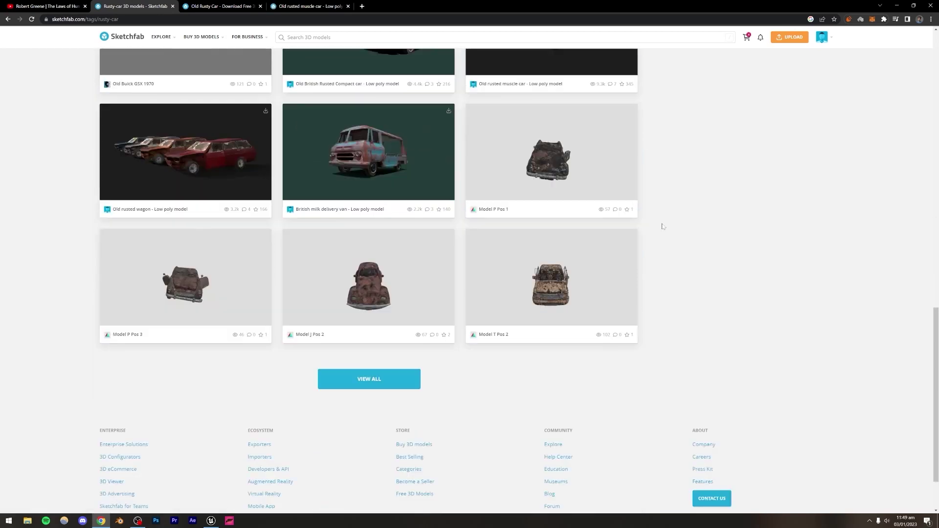
scroll(662, 226, "up", 4)
scroll(662, 225, "down", 5)
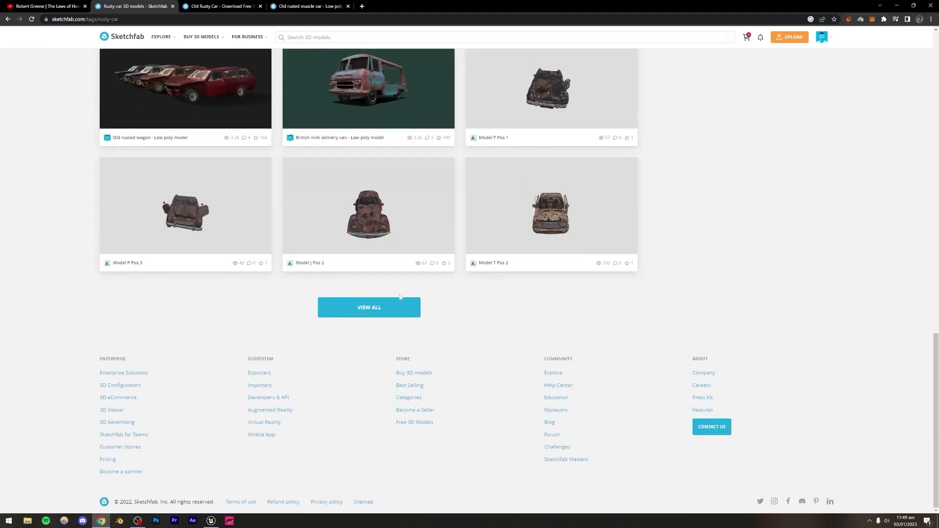
left_click(397, 301)
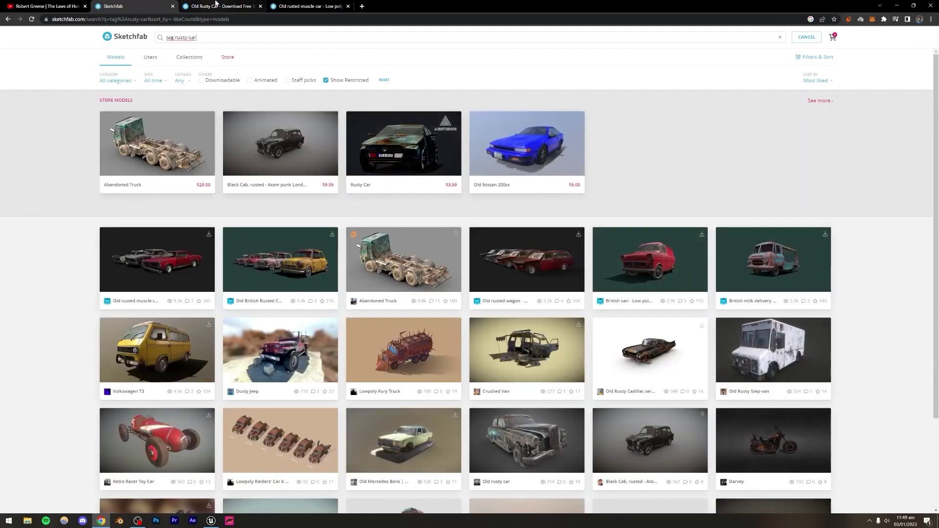
Step: Compare the "Old Rusty Car" and "Old rusted muscle car" model pages, and return to the rusty-car list
left_click(215, 6)
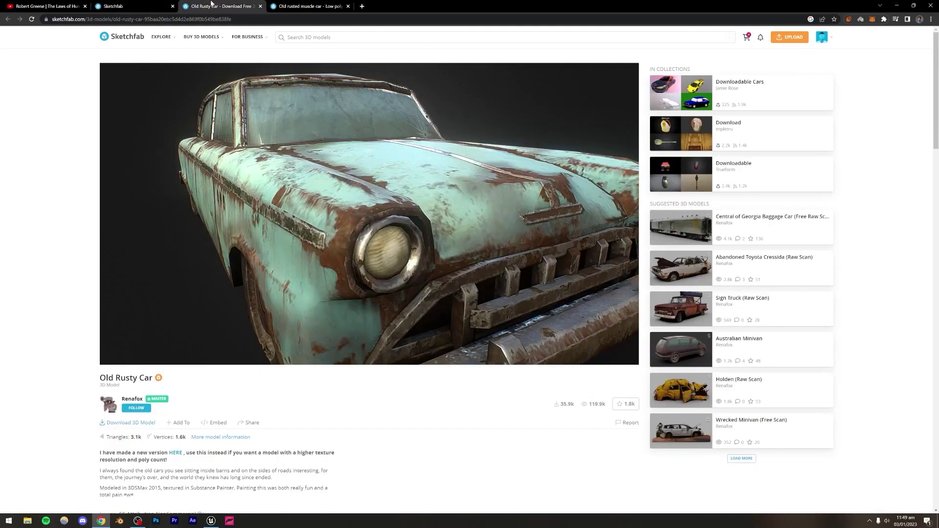
left_click(308, 5)
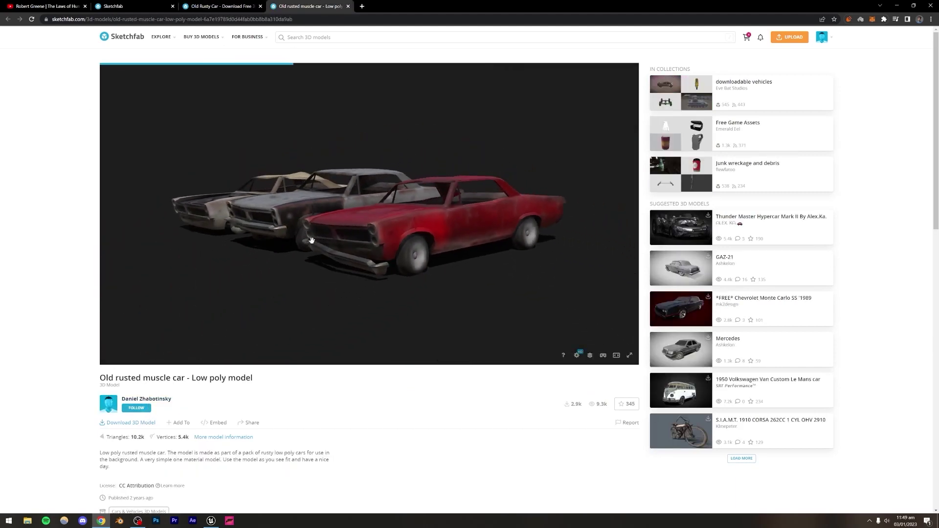
left_click(146, 5)
scroll(351, 270, "down", 2)
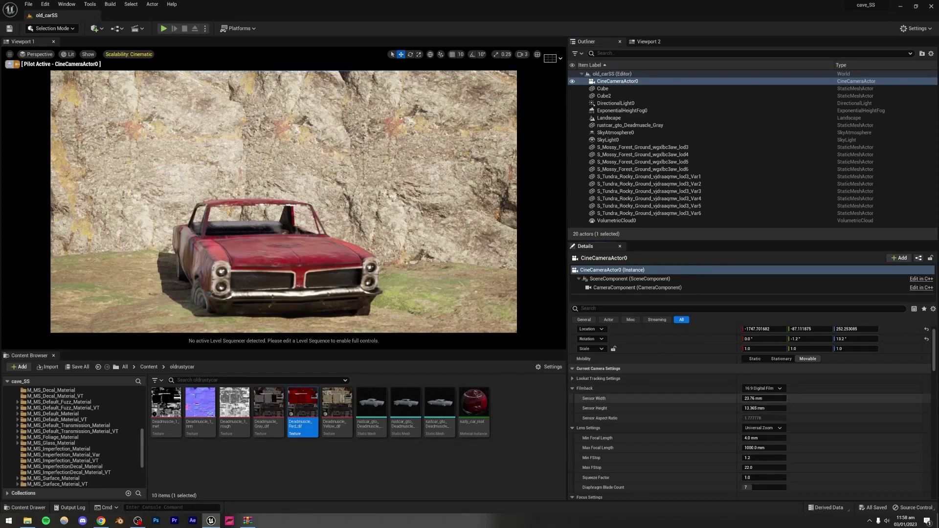
Step: Set the cine camera's sensor width and height to 20 mm and reframe the car in the square view
type("20")
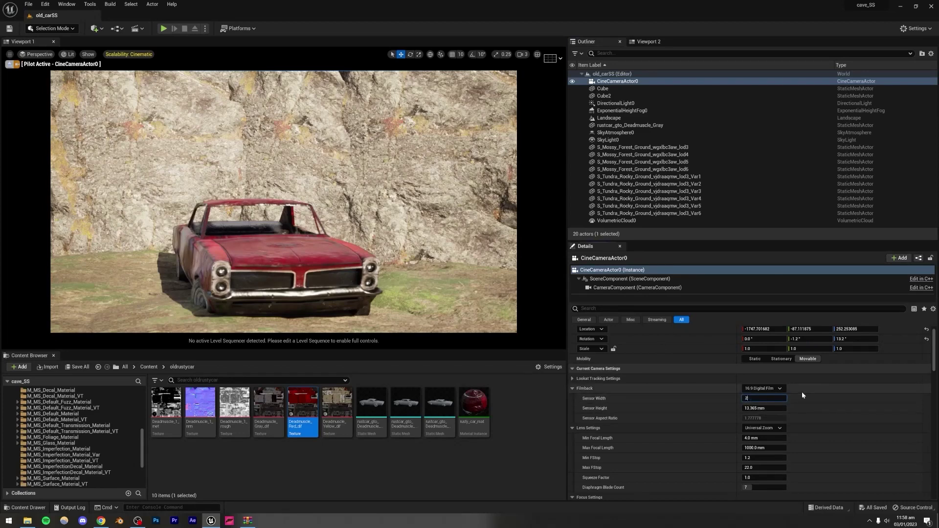
key("Return")
left_click(758, 410)
type("2")
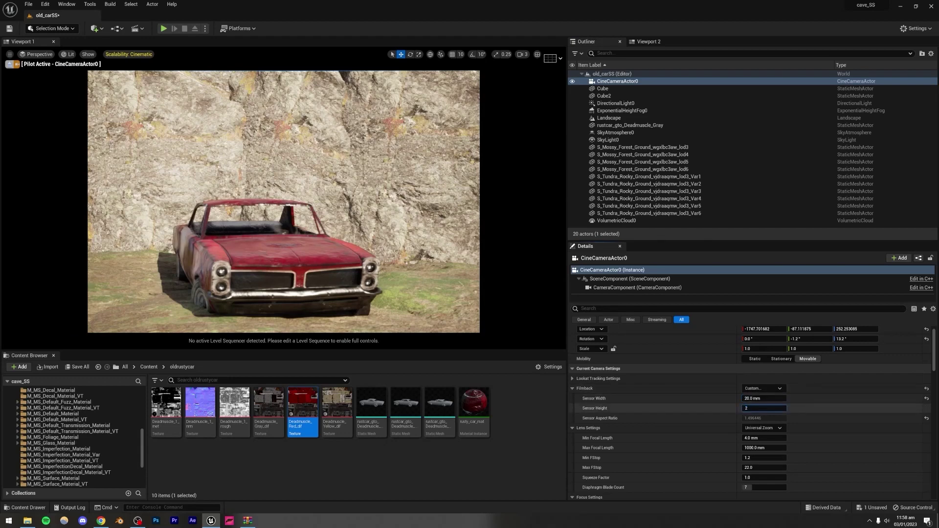
type("0")
key("Return")
right_click_drag(284, 195, 255, 190)
key("w")
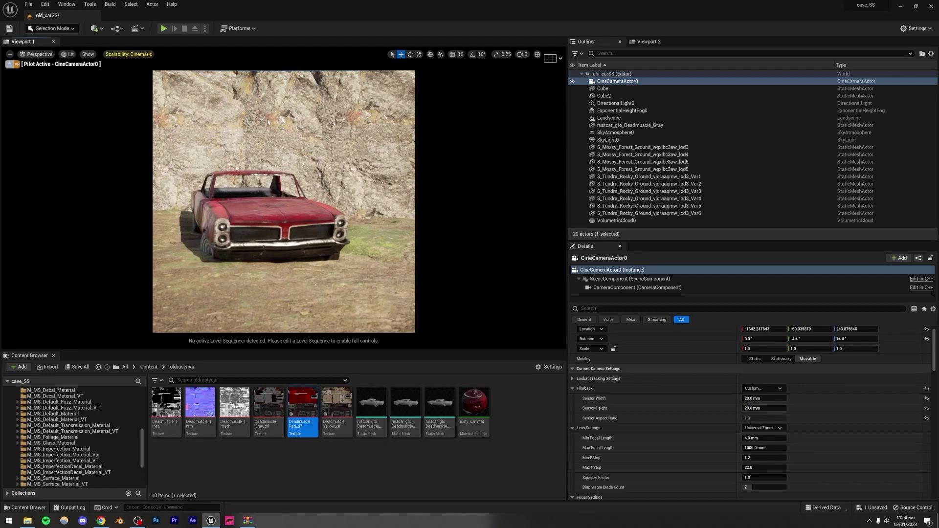
Step: Set the camera's filmback to the 16:9 Film preset and pull the camera back and upward to reframe the car
left_click(754, 389)
left_click(760, 402)
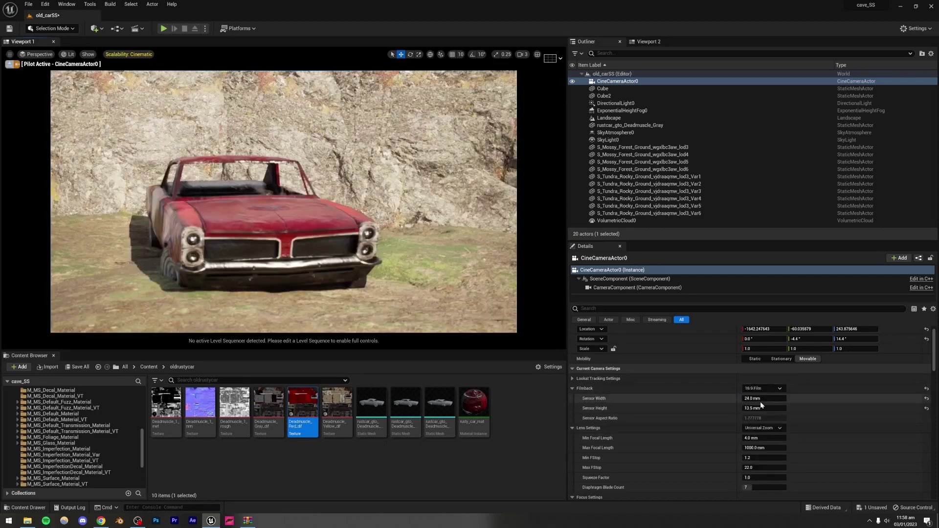
mouse_move(283, 201)
right_mouse_down()
mouse_move(282, 188)
mouse_move(278, 195)
right_mouse_up()
key("s")
key("q")
key("e")
key("s")
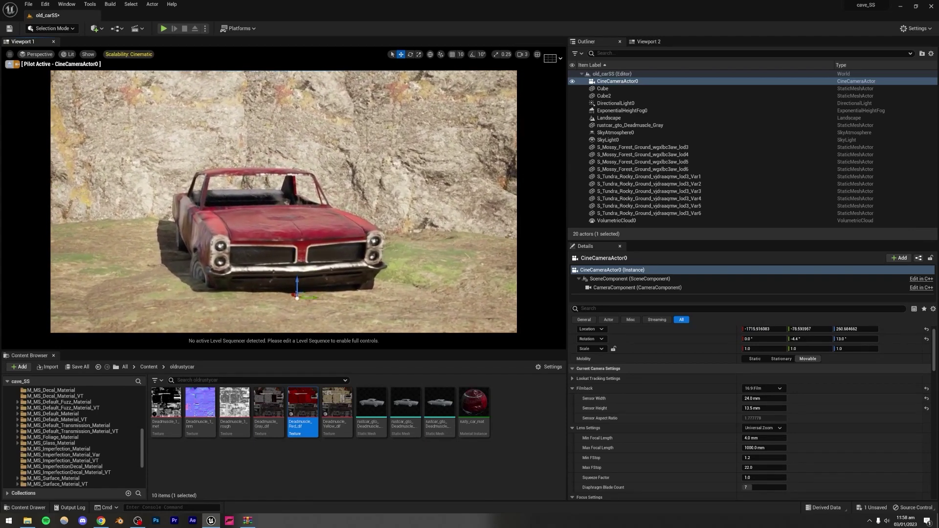
Step: Clear the selection and enlarge the scene's actor list
left_click(263, 223)
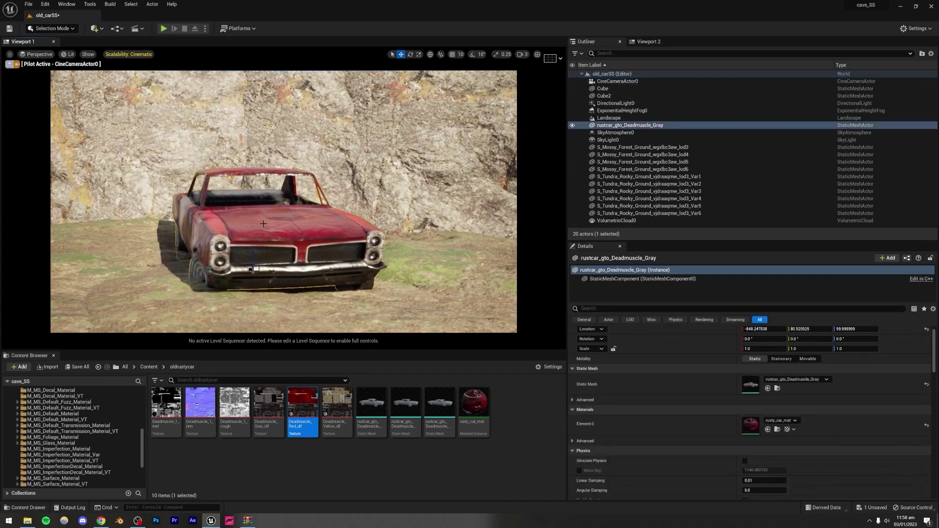
left_click(602, 228)
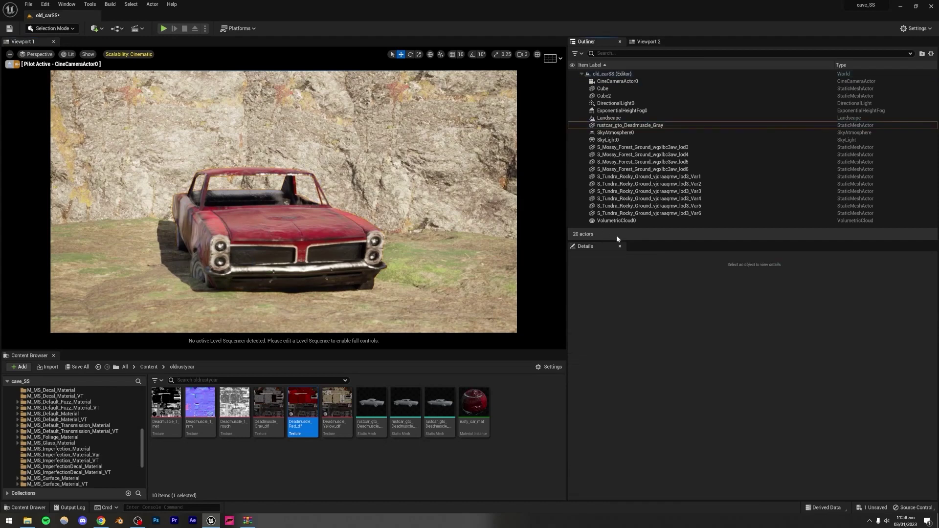
left_click_drag(617, 240, 613, 293)
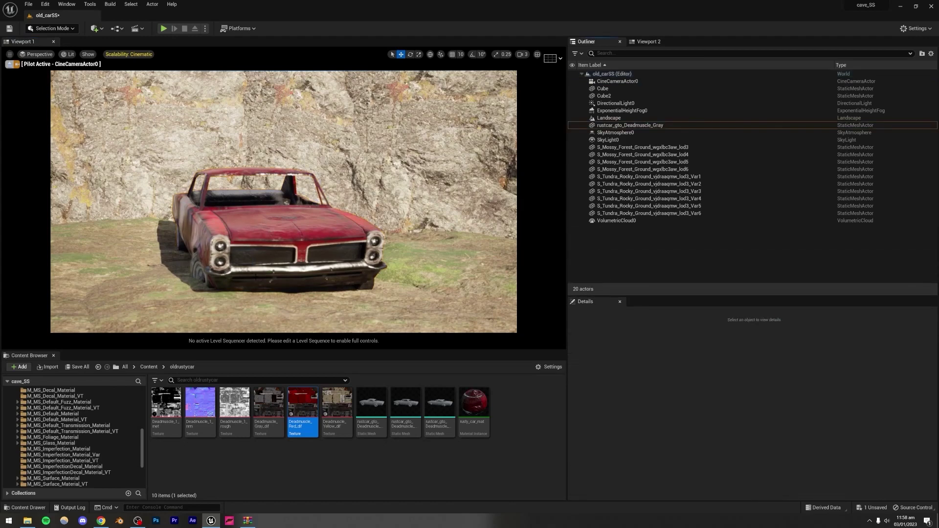
Step: Set CineCameraActor0's focus method to Disable and save the level
left_click(613, 81)
scroll(688, 455, "down", 5)
scroll(688, 450, "down", 4)
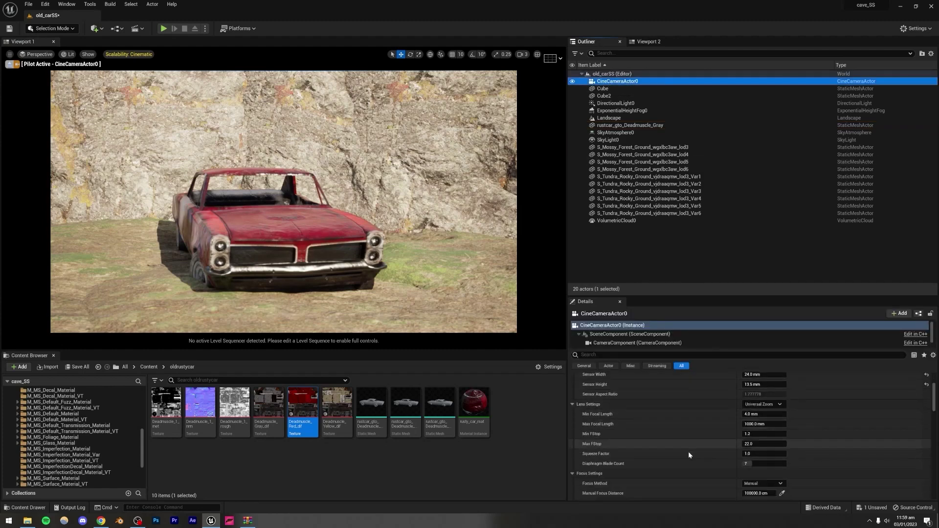
left_click(619, 434)
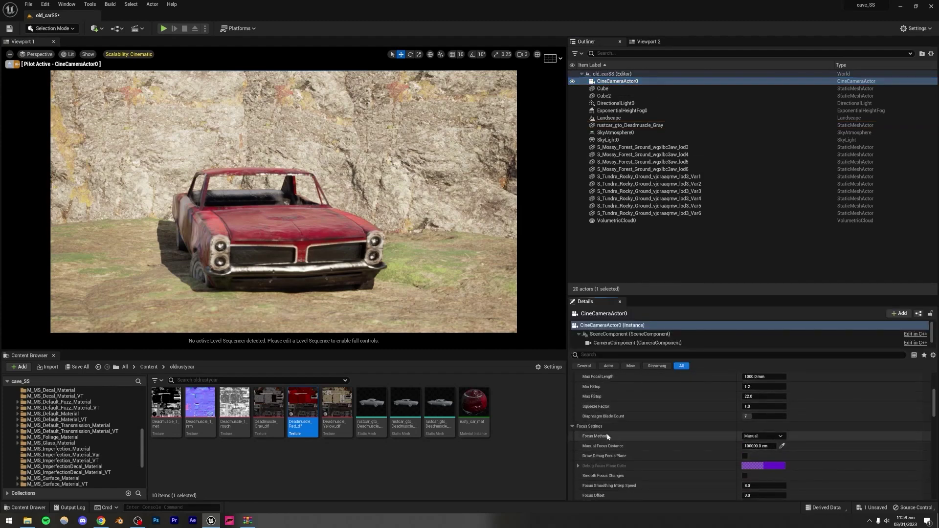
left_click(777, 436)
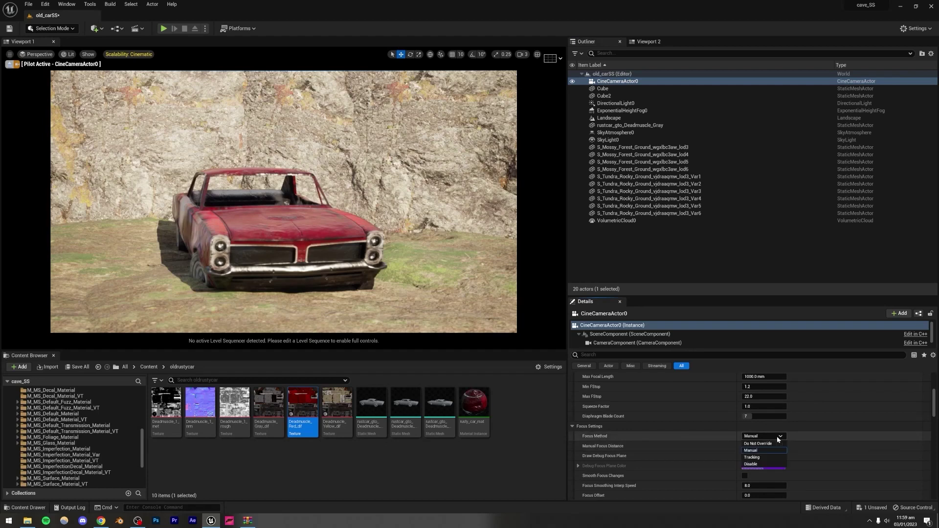
left_click(757, 469)
left_click(652, 272)
key("ctrl+s")
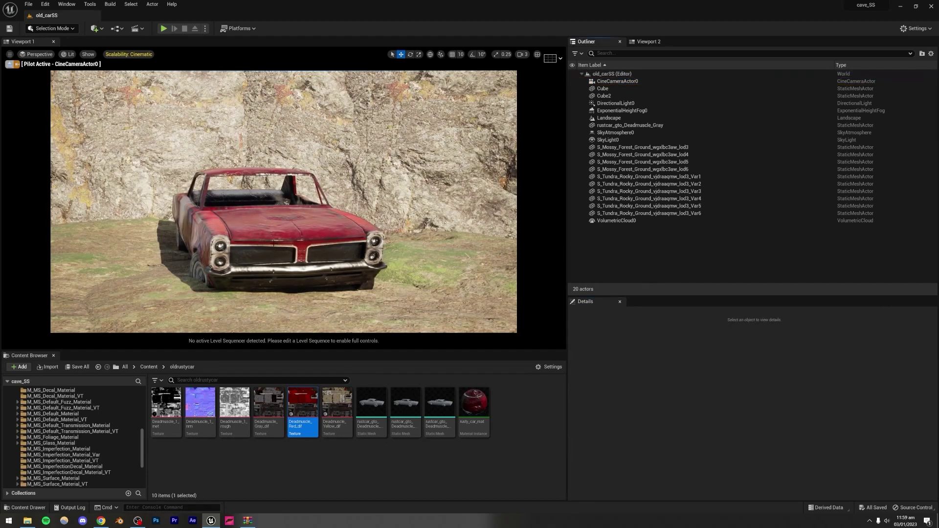
Step: Shift the rusty car sideways toward the right of the camera frame
left_click(259, 231)
left_click_drag(250, 259, 304, 257)
Step: Open the reference render HighresScreenshot00042.png from the WindowsEditor folder and compare it with the preceding render
left_click(29, 518)
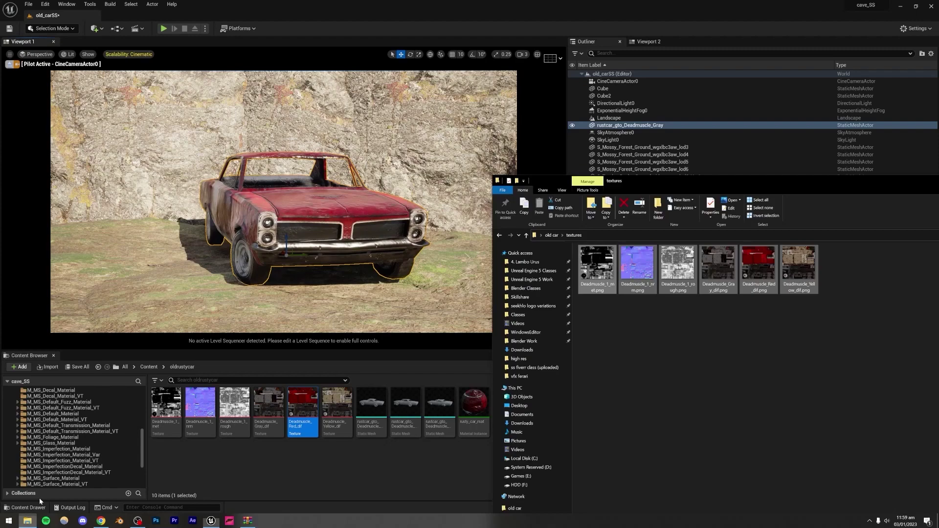
left_click(526, 332)
double_click(597, 364)
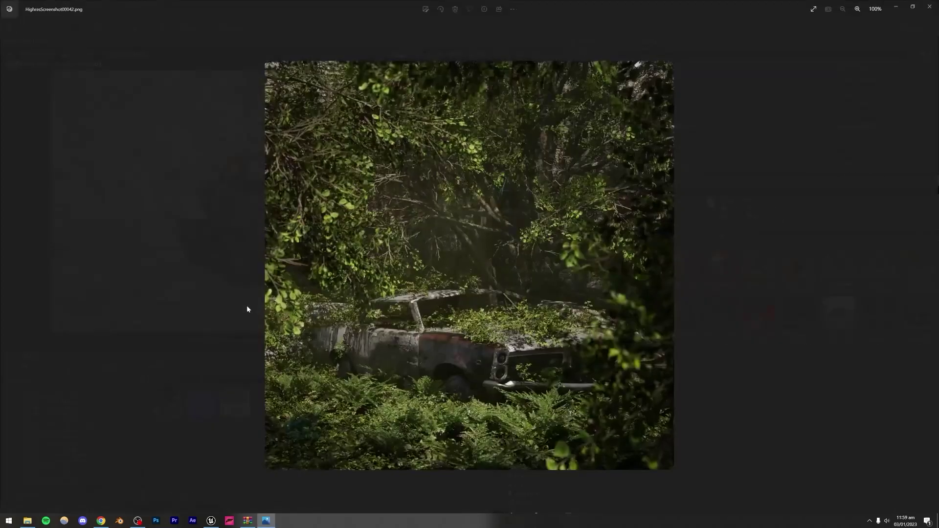
left_click(7, 265)
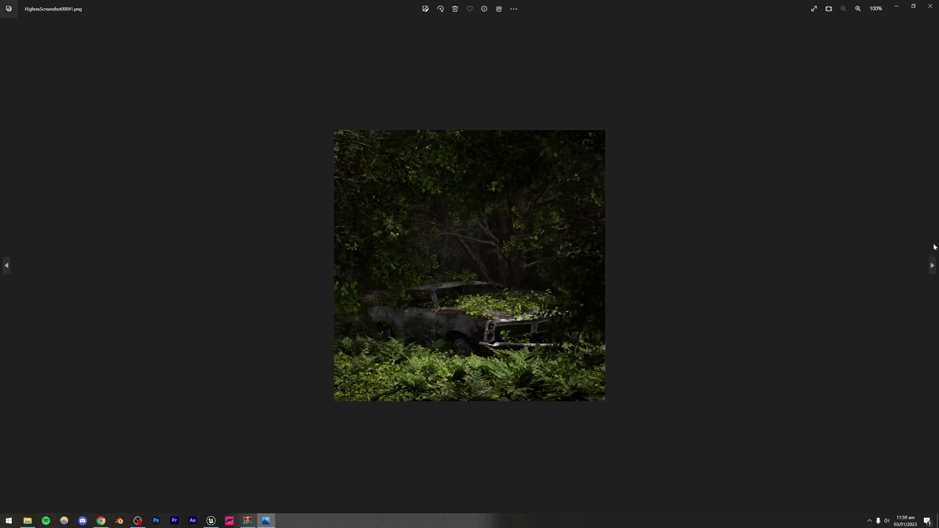
left_click(932, 265)
Step: Shrink the reference image window and place it beside the viewport for comparison with the car's pose
left_click_drag(768, 5, 474, 230)
left_click_drag(814, 180, 397, 298)
left_click(919, 287)
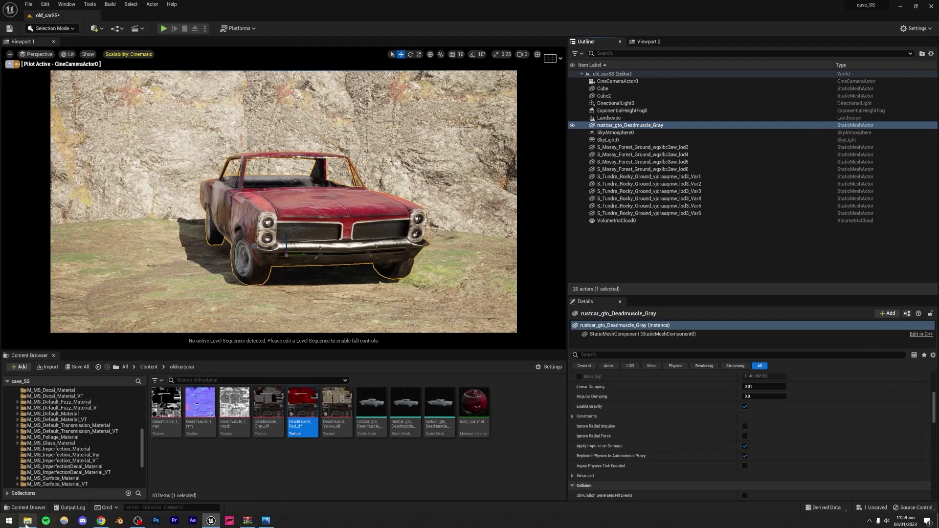
left_click(266, 516)
left_click_drag(403, 230, 758, 224)
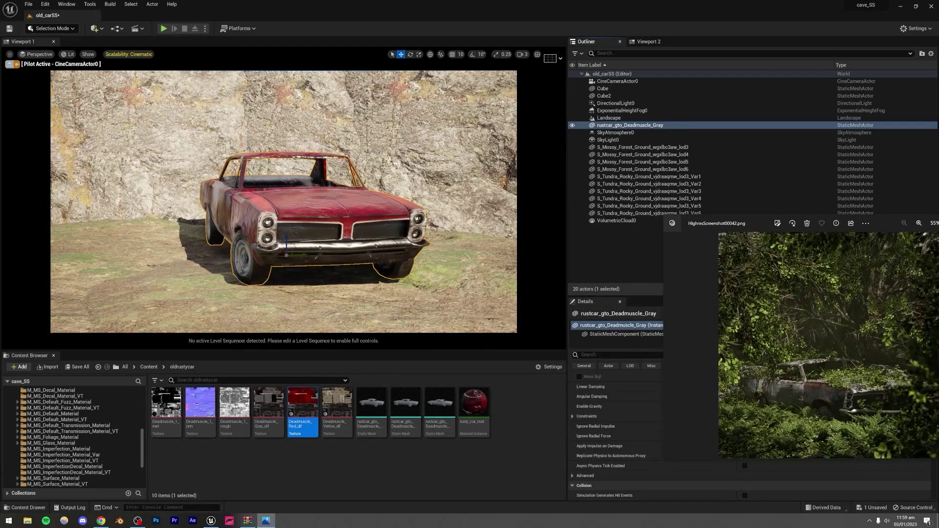
Step: Rotate the car into a three-quarter view showing its side, matching the reference, and tilt it slightly
left_click(411, 55)
left_click(410, 54)
left_click_drag(276, 258, 334, 259)
left_click(352, 124)
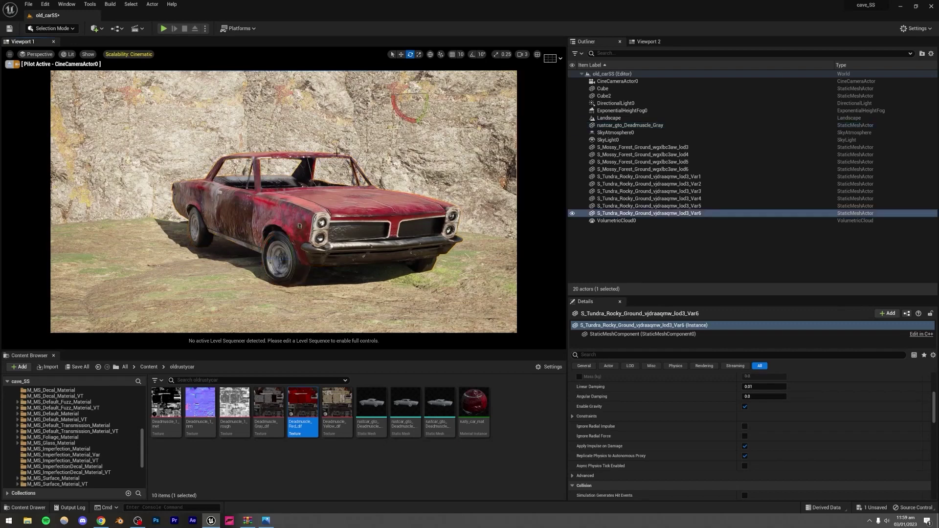
left_click(333, 191)
left_click(401, 55)
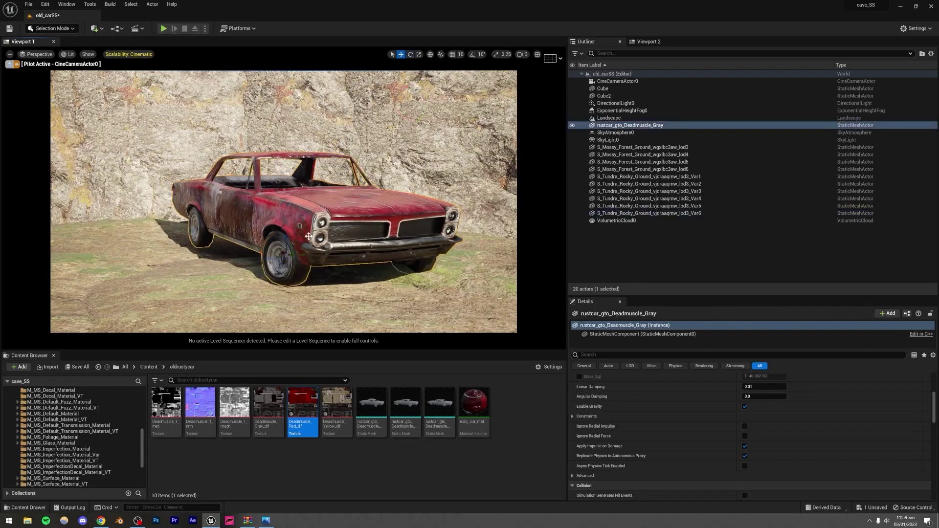
left_click(410, 54)
left_click_drag(292, 246, 288, 247)
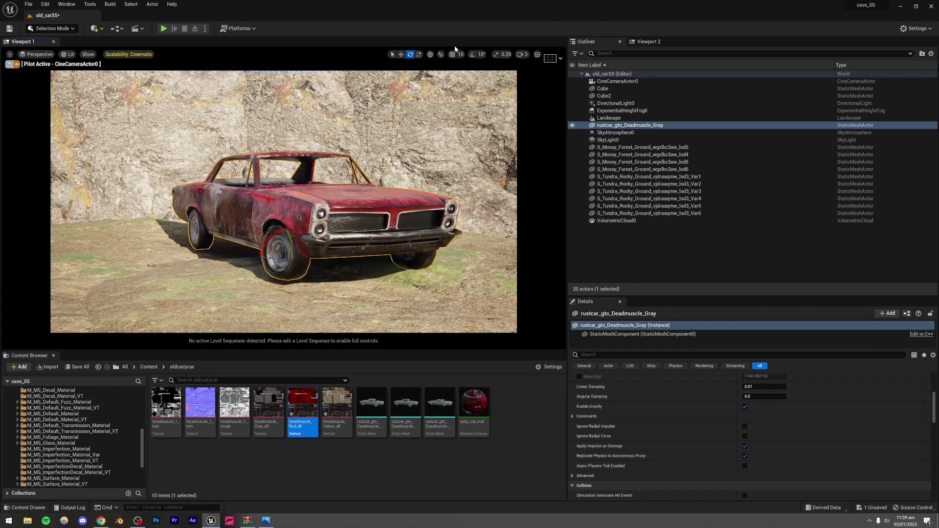
Step: Lower the car slightly onto the ground, clear the selection and save the level
left_click(402, 55)
left_click_drag(287, 238, 287, 242)
left_click(431, 289)
key("ctrl+s")
left_click(684, 236)
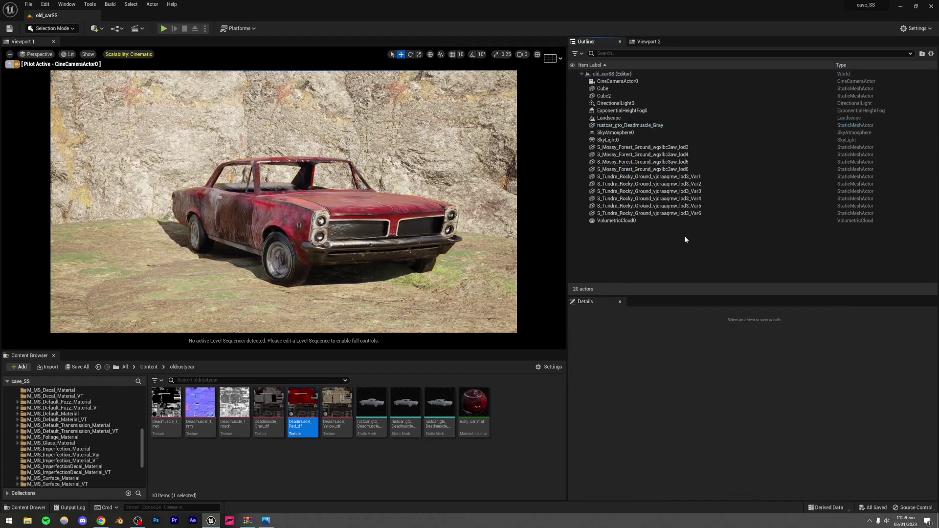
Step: Pull the piloted camera back to show the whole car with more rock wall and ground around it
key("s")
right_click_drag(364, 219, 368, 212)
key("w")
Step: Try shifting the mossy ground patch near the car's front bumper, and undo the move
left_click(476, 281)
left_click_drag(402, 265, 430, 276)
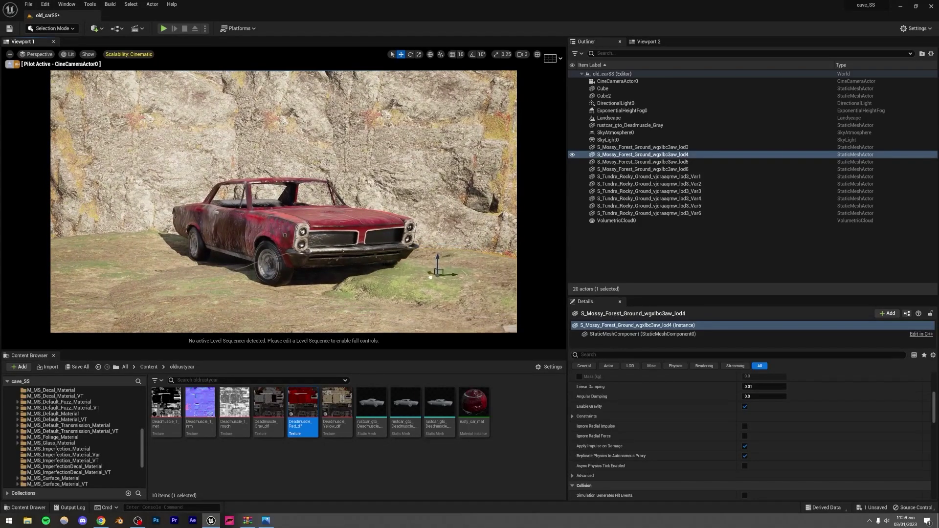
key("ctrl+z")
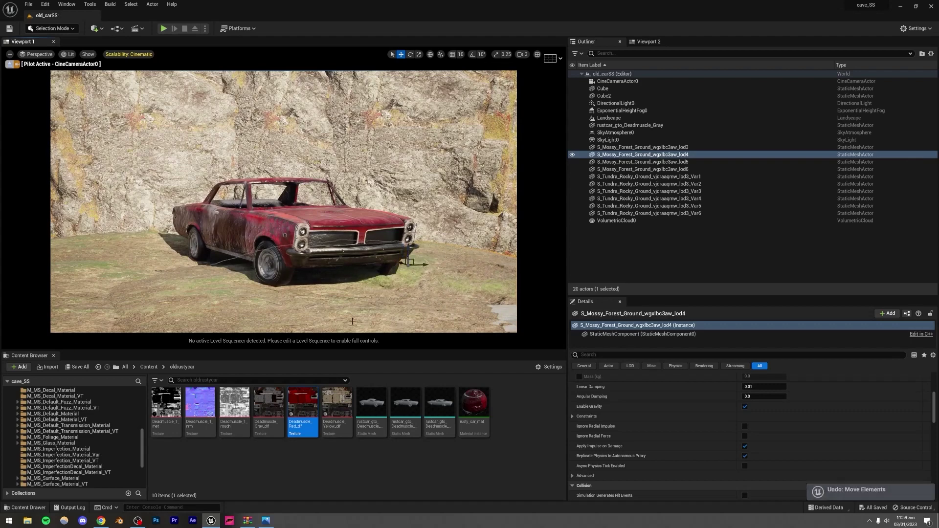
Step: Check the ground patch in front of the car, deselect it, tilt the camera slightly upward and save the level
left_click(274, 309)
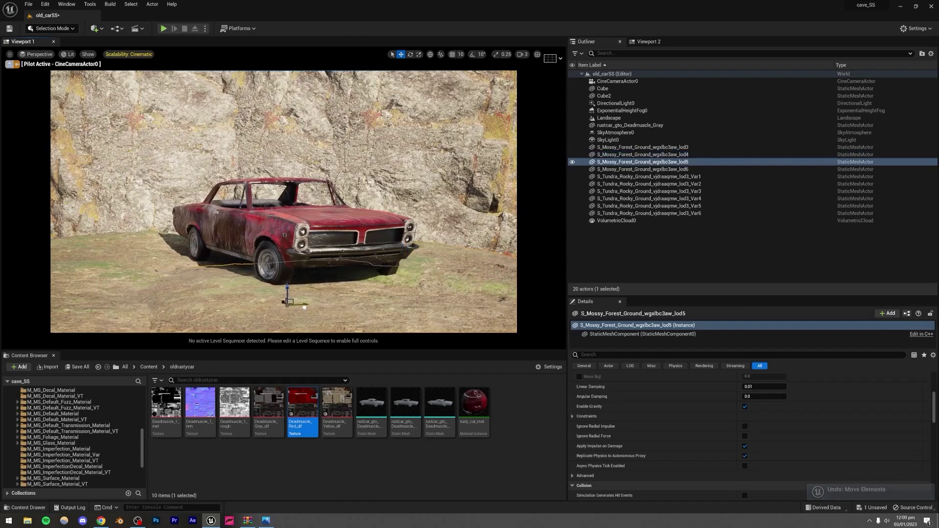
key("Escape")
mouse_move(416, 249)
right_mouse_down()
mouse_move(438, 257)
mouse_move(402, 242)
mouse_move(433, 244)
mouse_move(424, 240)
mouse_move(409, 248)
right_mouse_up()
key("ctrl+s")
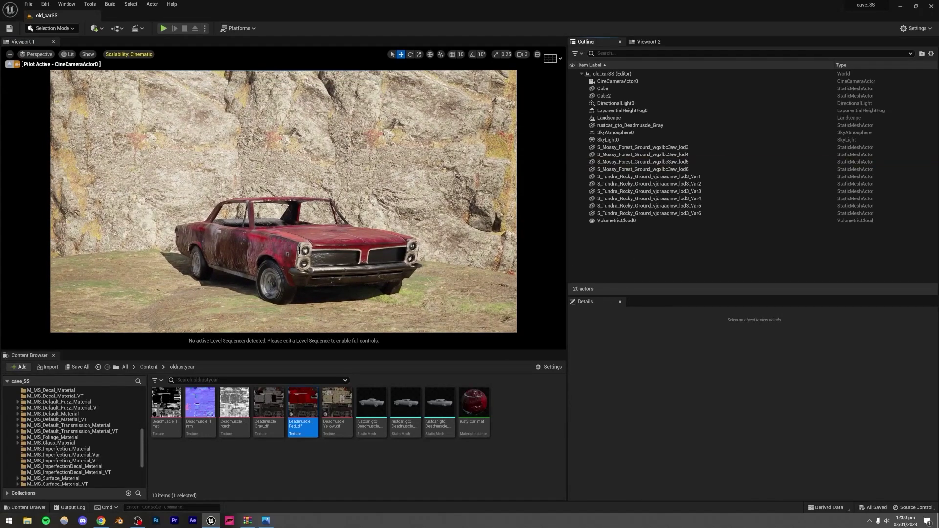
left_click(353, 255)
left_click(611, 260)
left_click(607, 247)
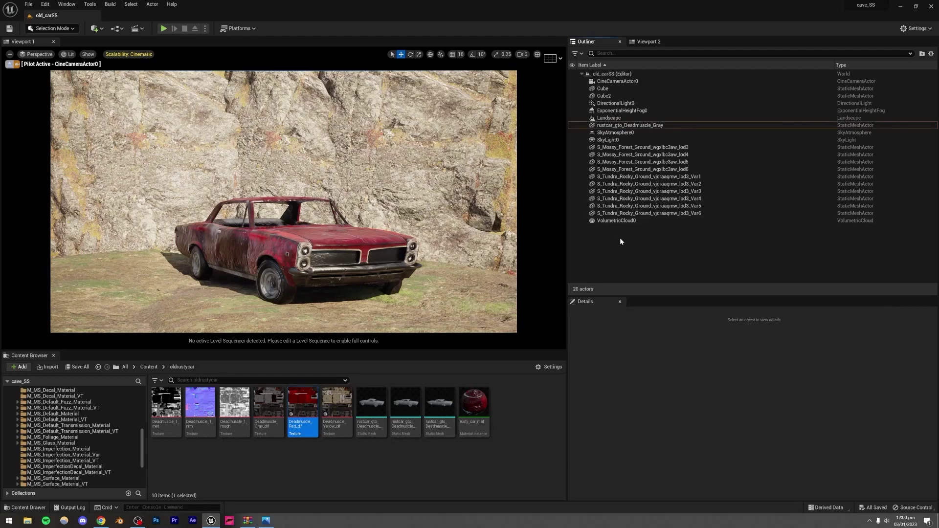
Step: Add a post process volume to the level and move it to the side of the car
left_click(94, 29)
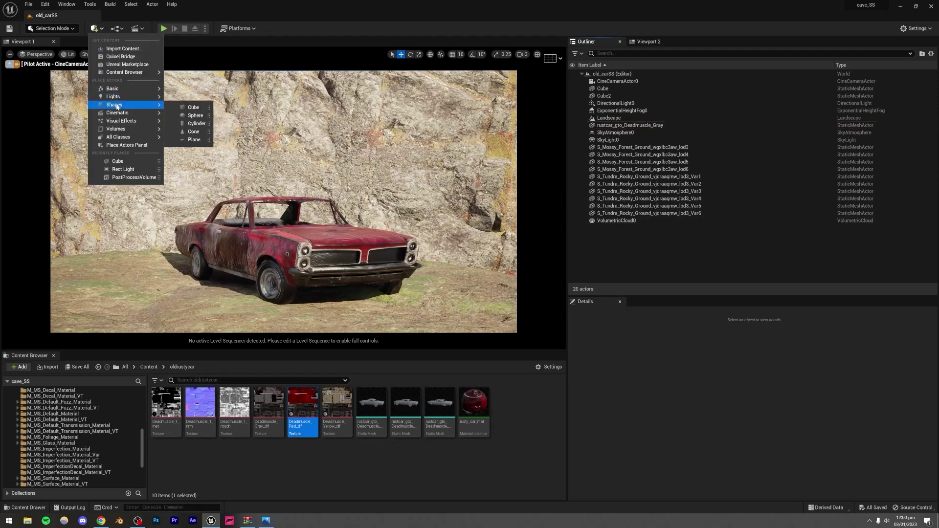
mouse_move(106, 106)
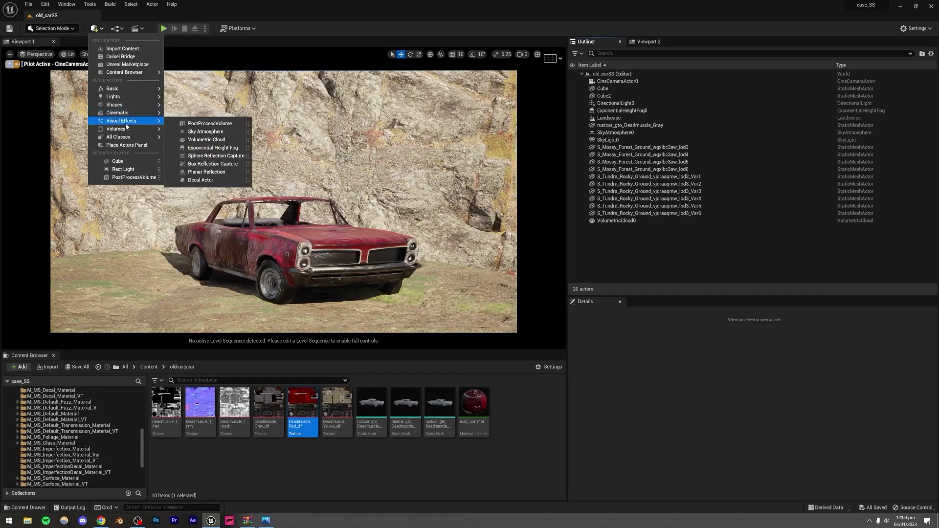
left_click(209, 123)
left_click_drag(299, 201, 527, 199)
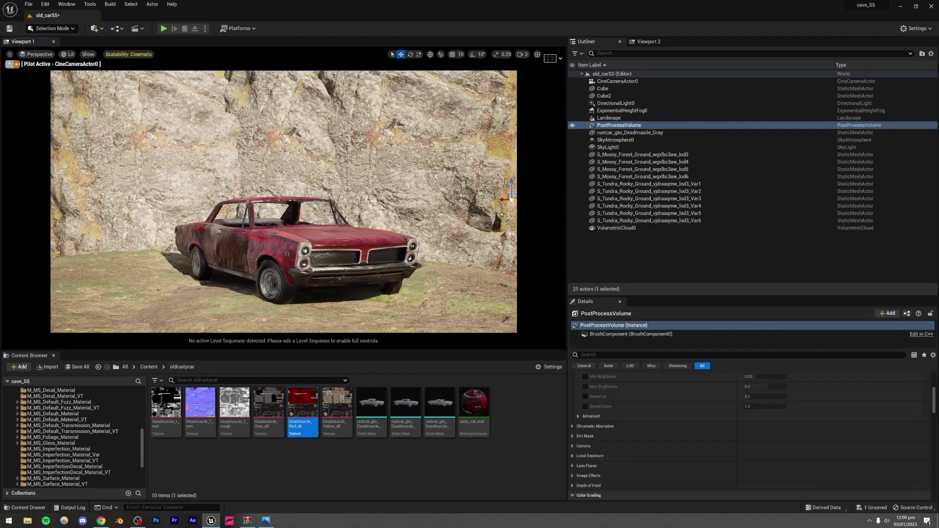
Step: Show the second viewport, clear the selection and check where additional viewports can be enabled
left_click(642, 43)
left_click_drag(650, 122, 639, 122)
key("Escape")
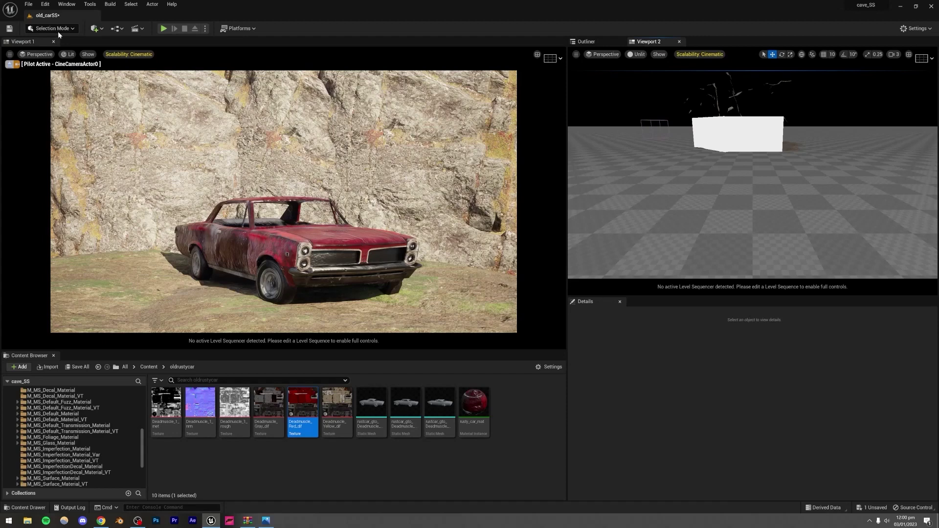
left_click(66, 5)
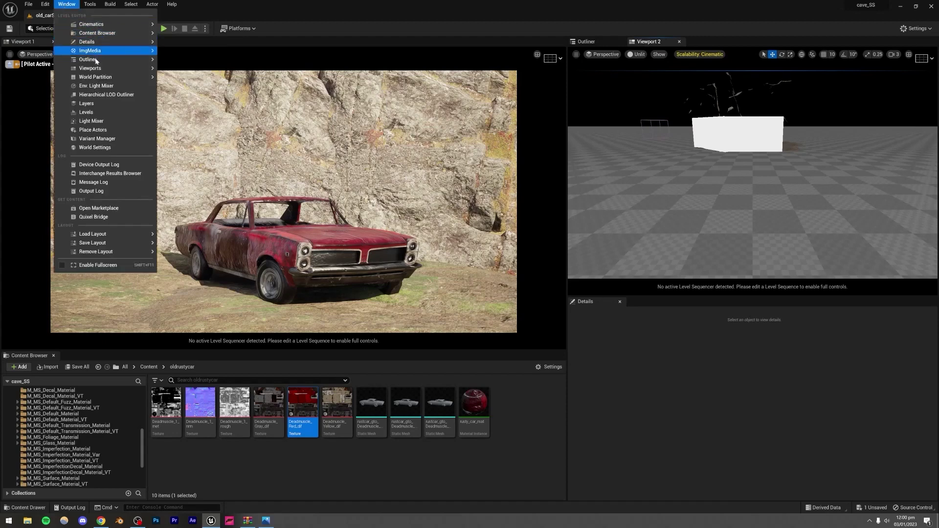
mouse_move(98, 68)
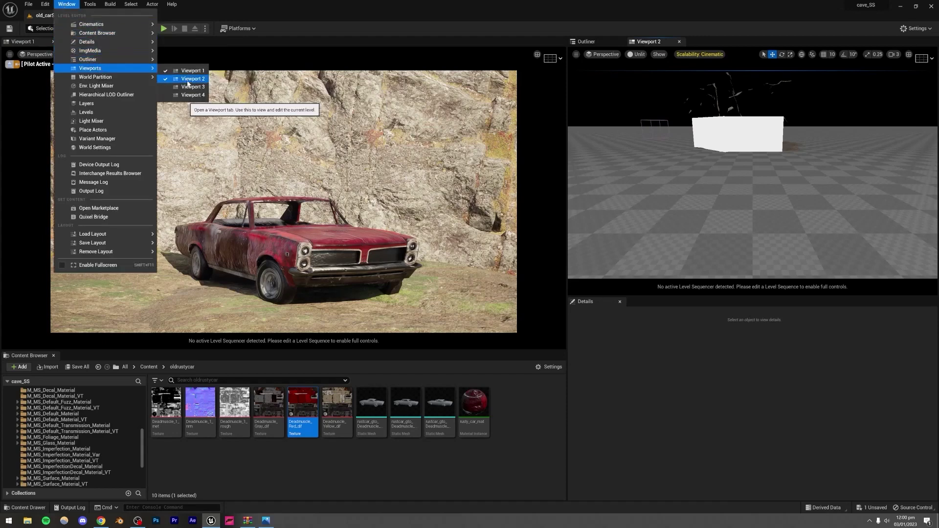
left_click(611, 133)
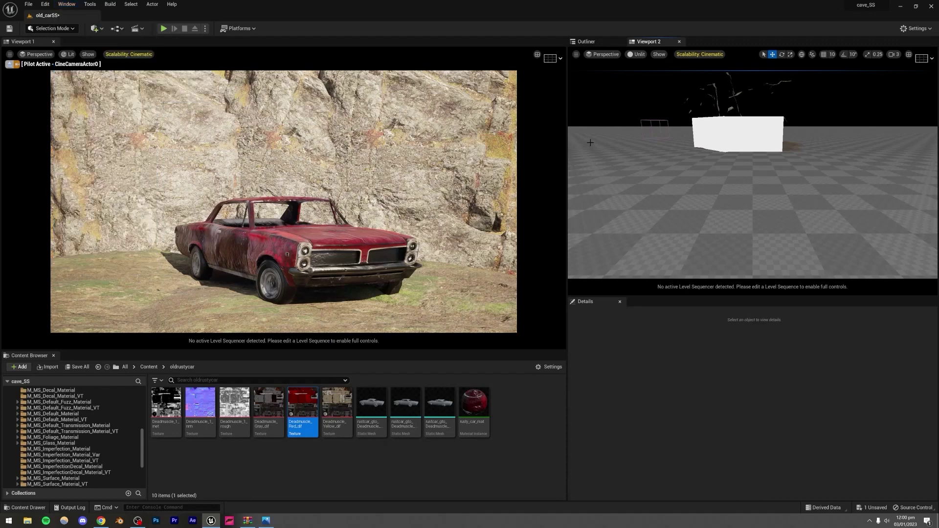
Step: Preview the second viewport in Lit mode and switch it back to Unlit
left_click(634, 56)
left_click(651, 75)
left_click(631, 55)
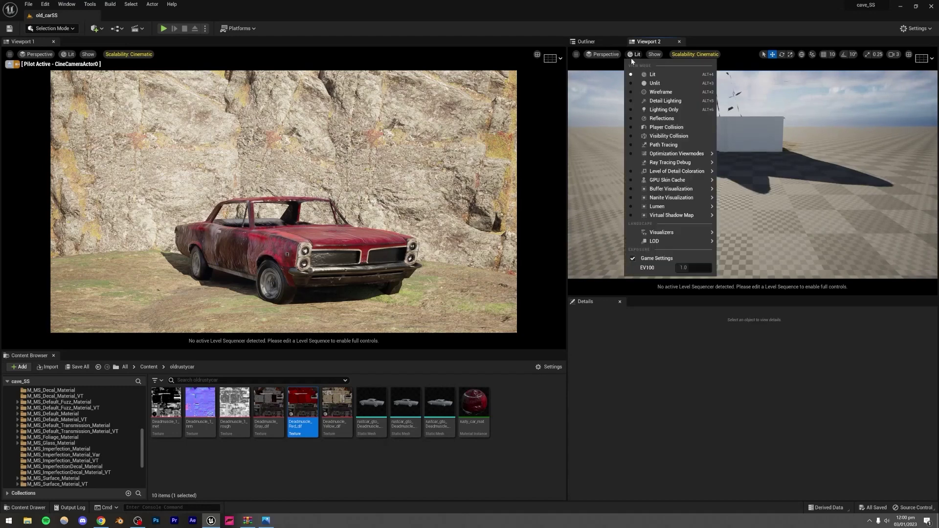
left_click(654, 83)
Step: Move the post process volume clear of the rocks and car in the second viewport and enable its Infinite Extent (Unbound) setting
right_click_drag(752, 174, 873, 149)
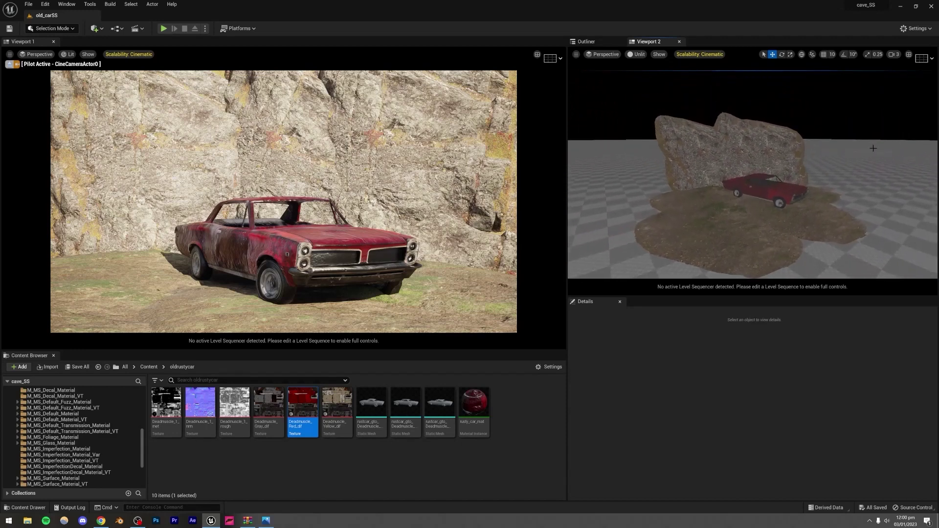
left_click(865, 156)
left_click_drag(852, 161, 905, 174)
right_click_drag(854, 181, 889, 183)
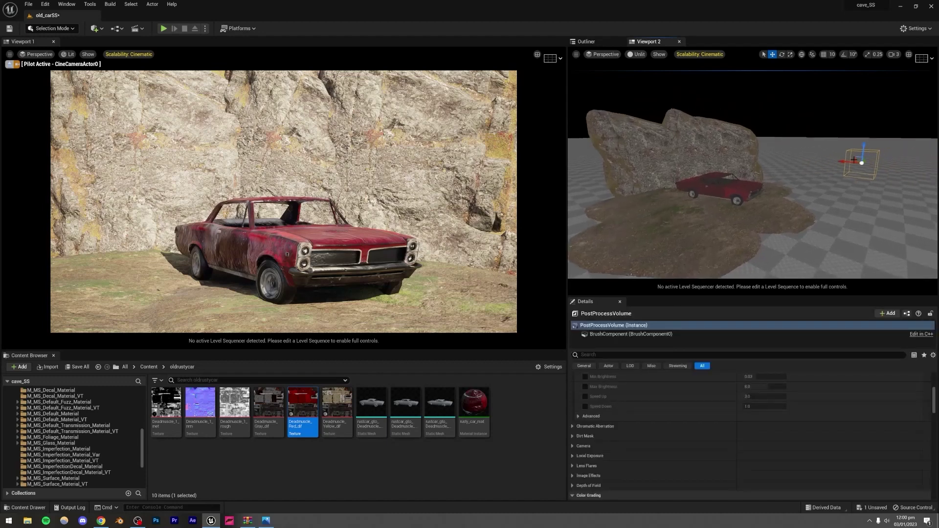
left_click(632, 353)
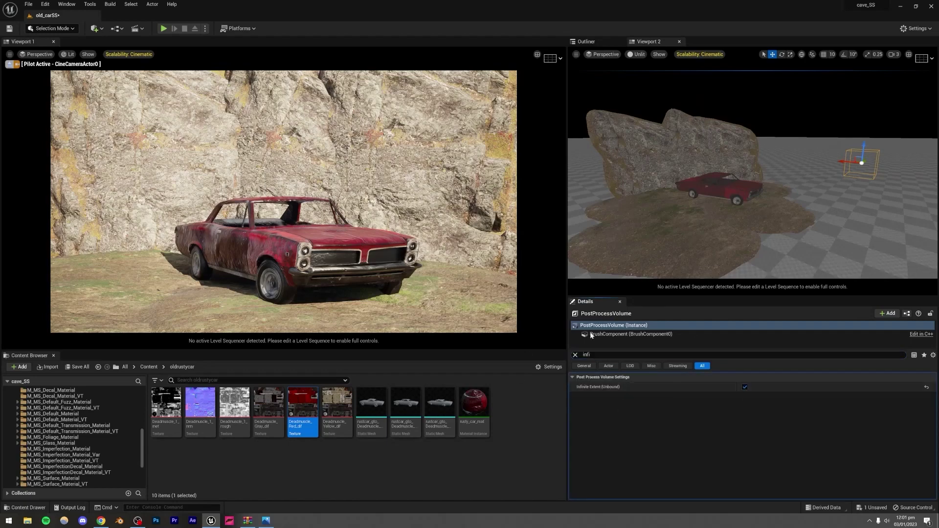
left_click(575, 355)
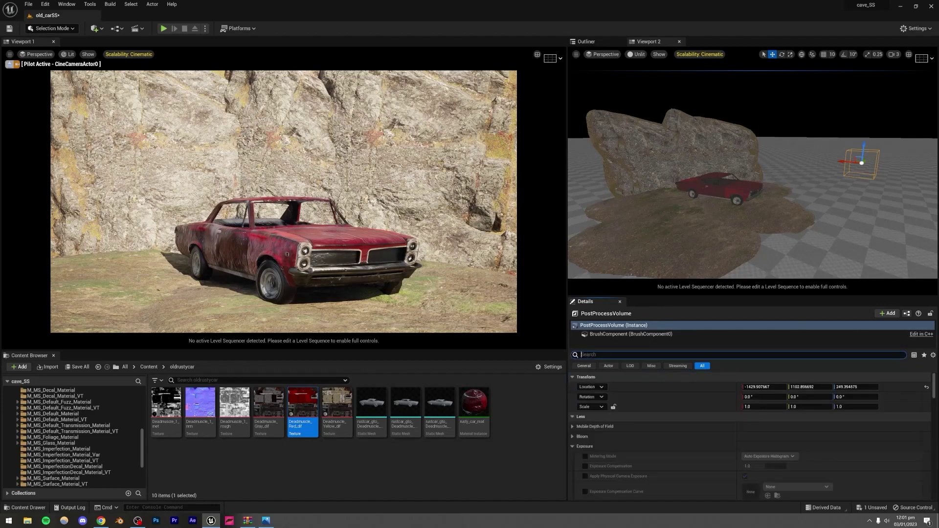
Step: Override the post process volume's exposure with Manual metering mode and an exposure compensation of 11
scroll(617, 436, "down", 2)
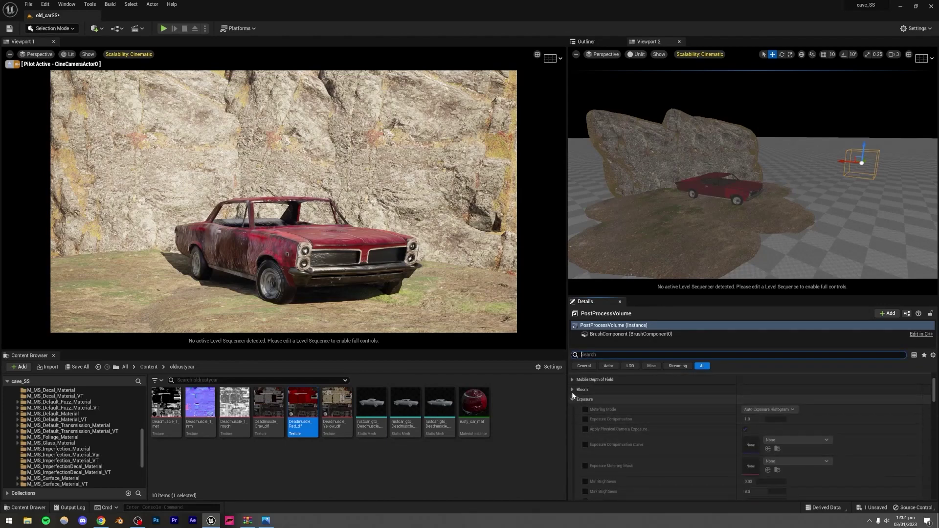
left_click(585, 410)
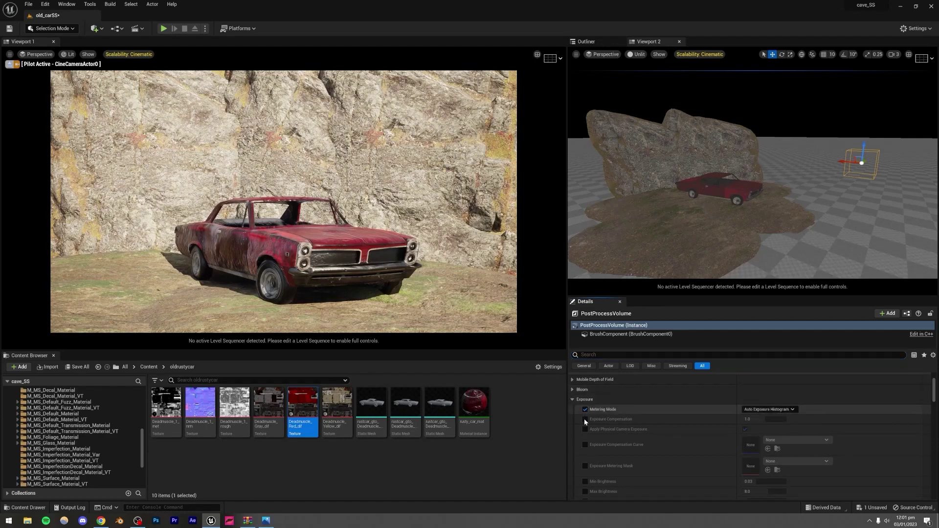
left_click(585, 419)
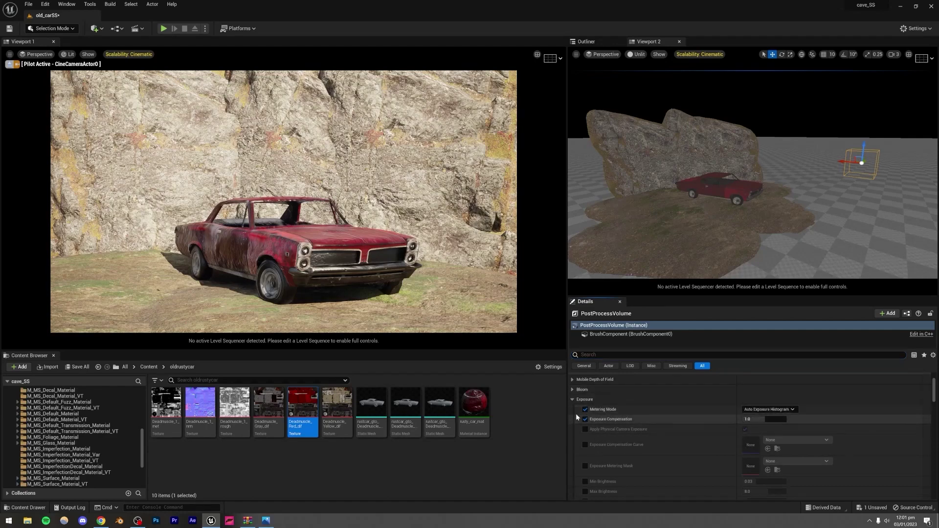
left_click(775, 409)
left_click(755, 429)
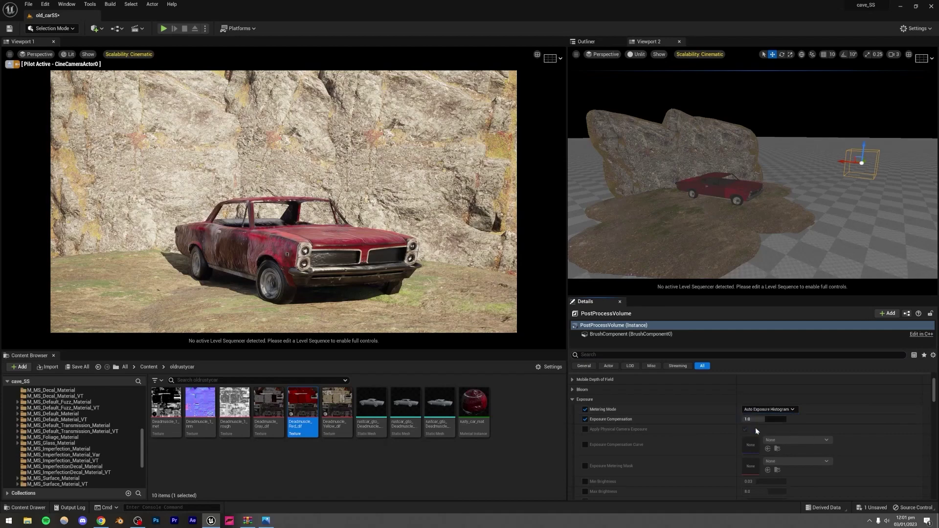
left_click(753, 419)
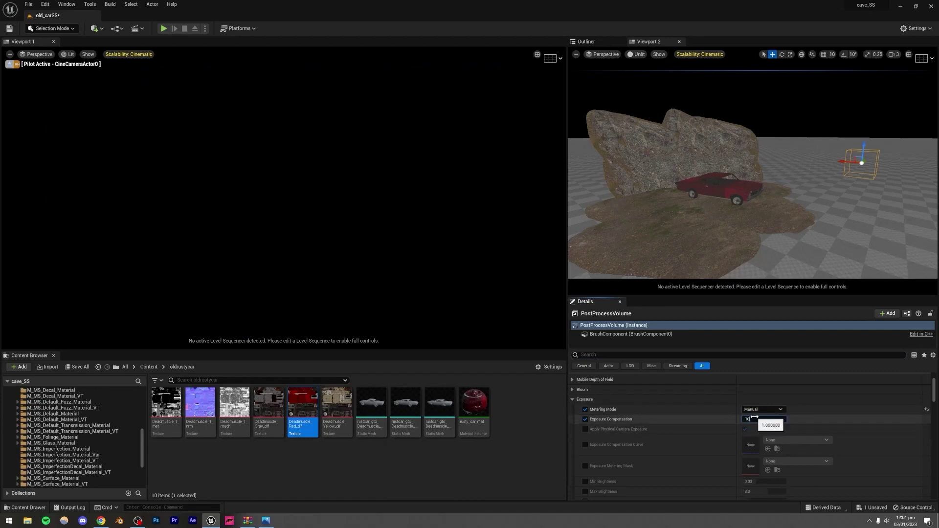
key("Return")
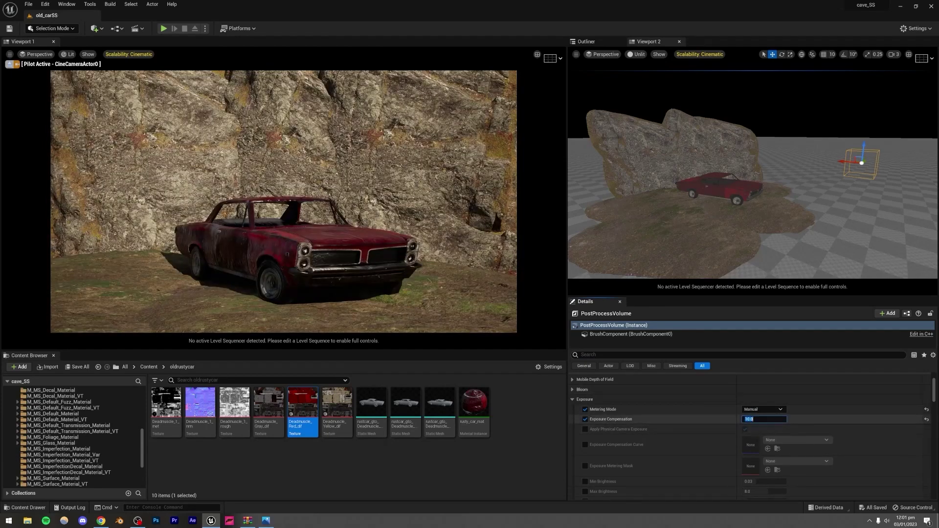
type("11")
key("Return")
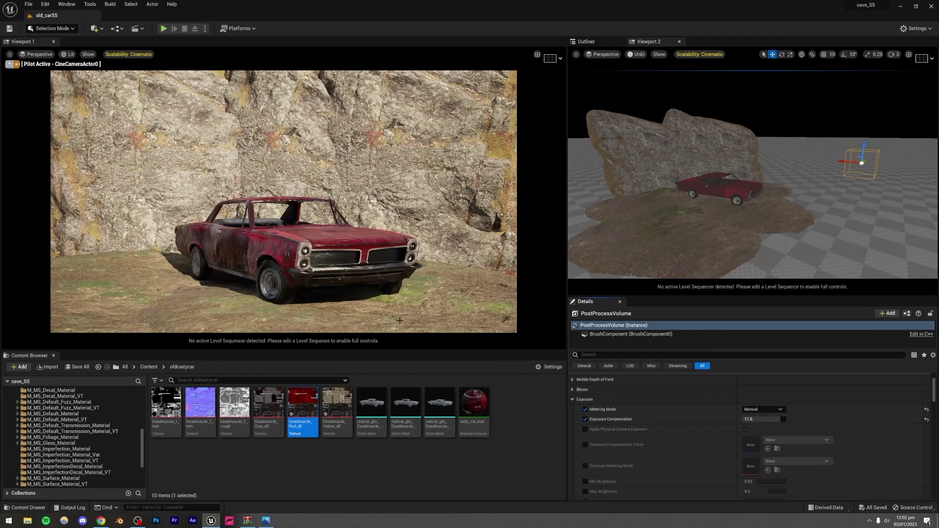
left_click(19, 368)
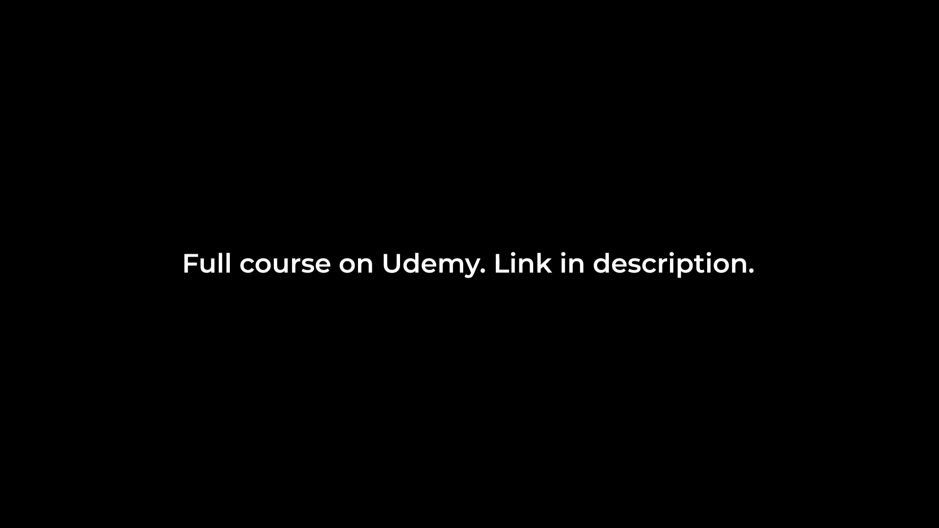